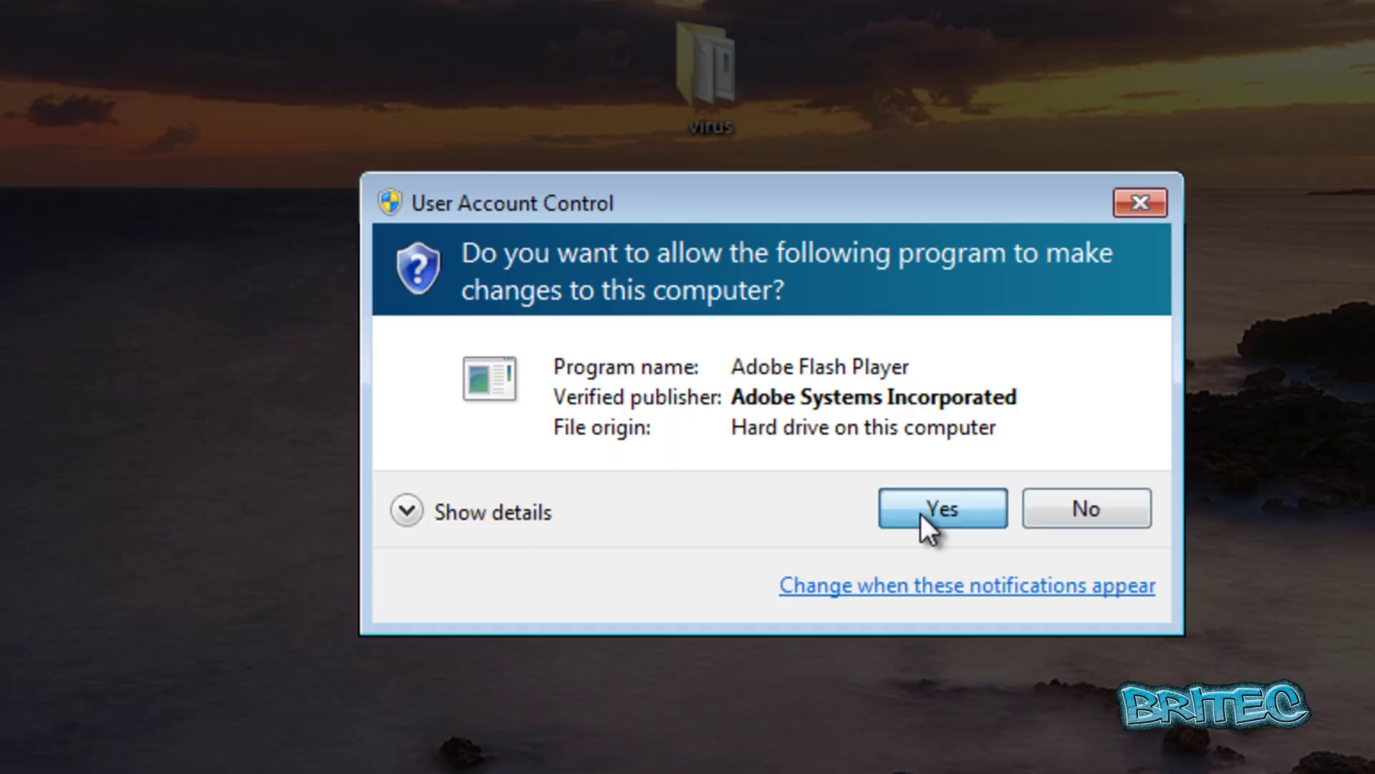
Step: Allow the UAC prompt, accept the license, install Flash Player 11.4, then close the installer
left_click(846, 476)
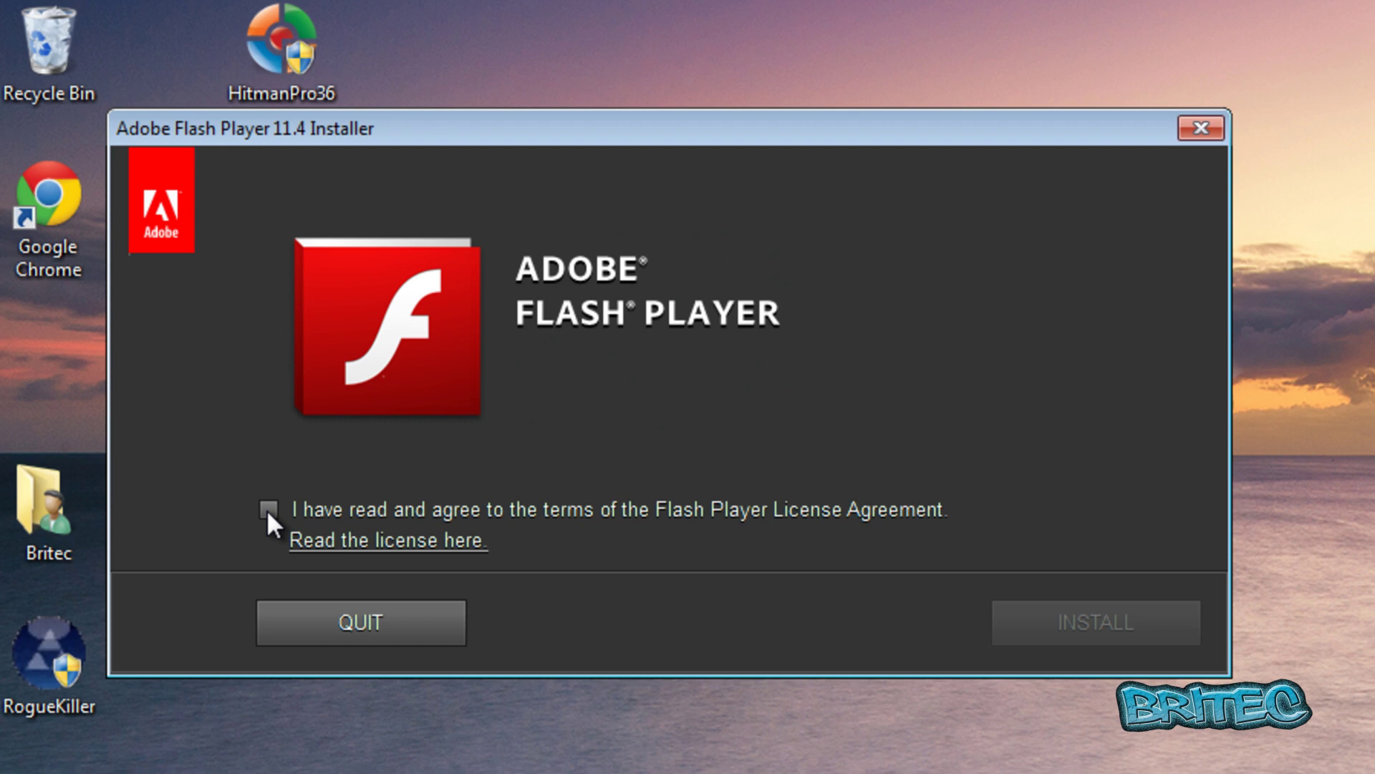
left_click(268, 509)
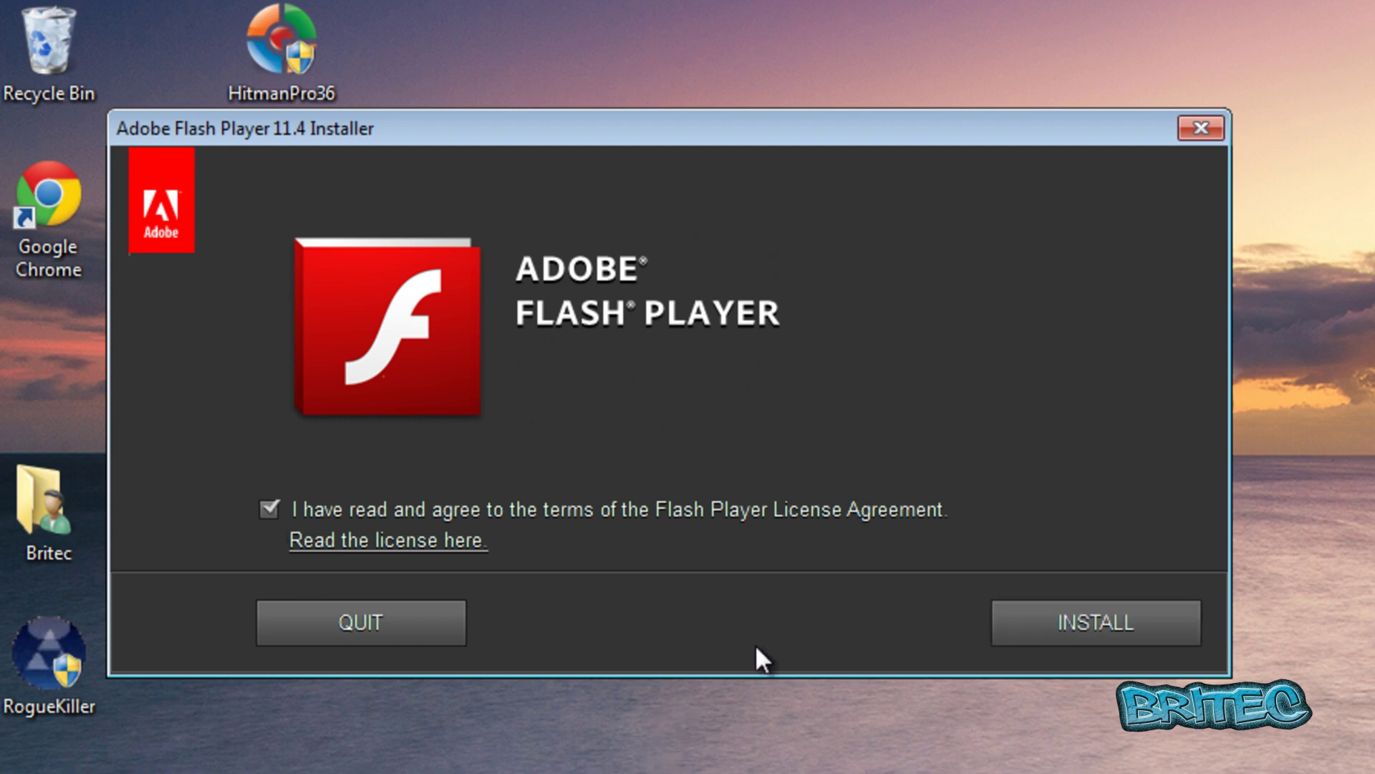
left_click(1051, 624)
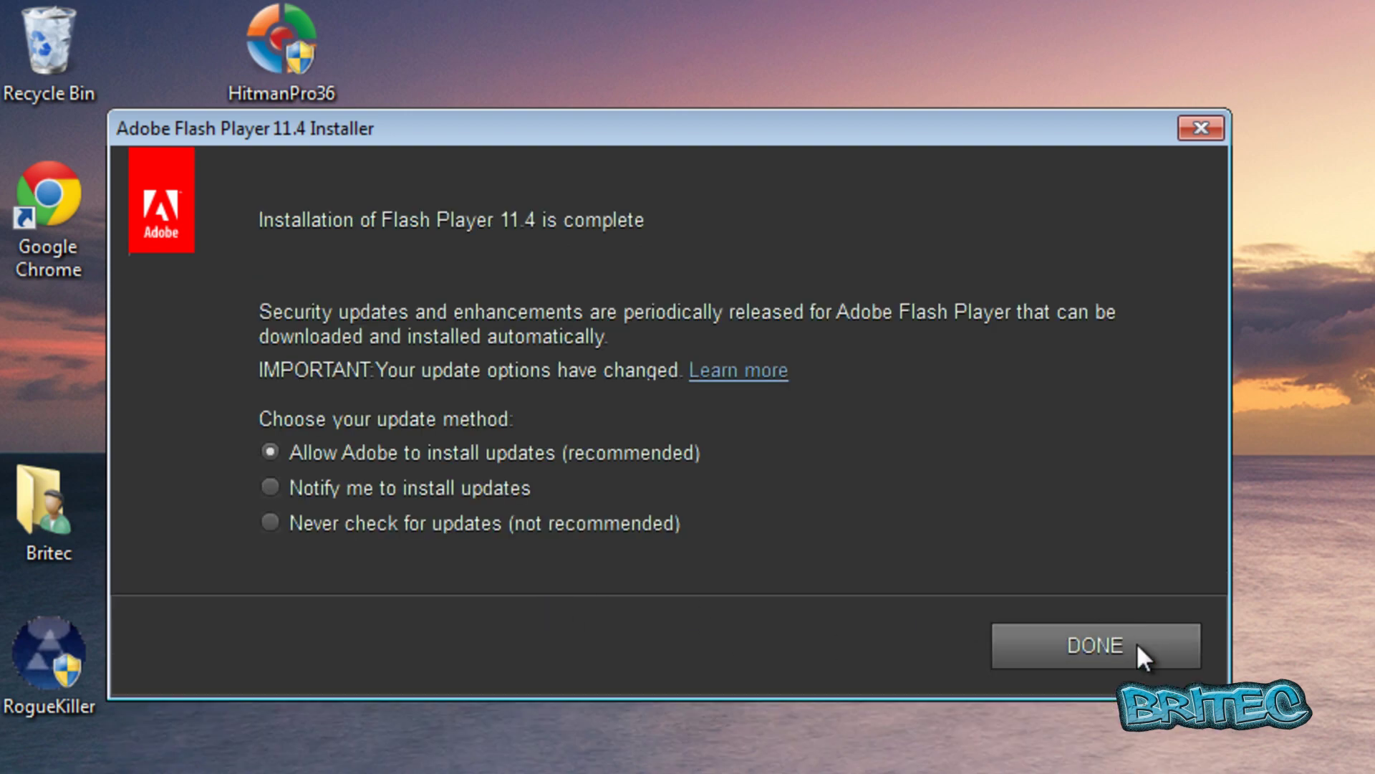
left_click(1132, 651)
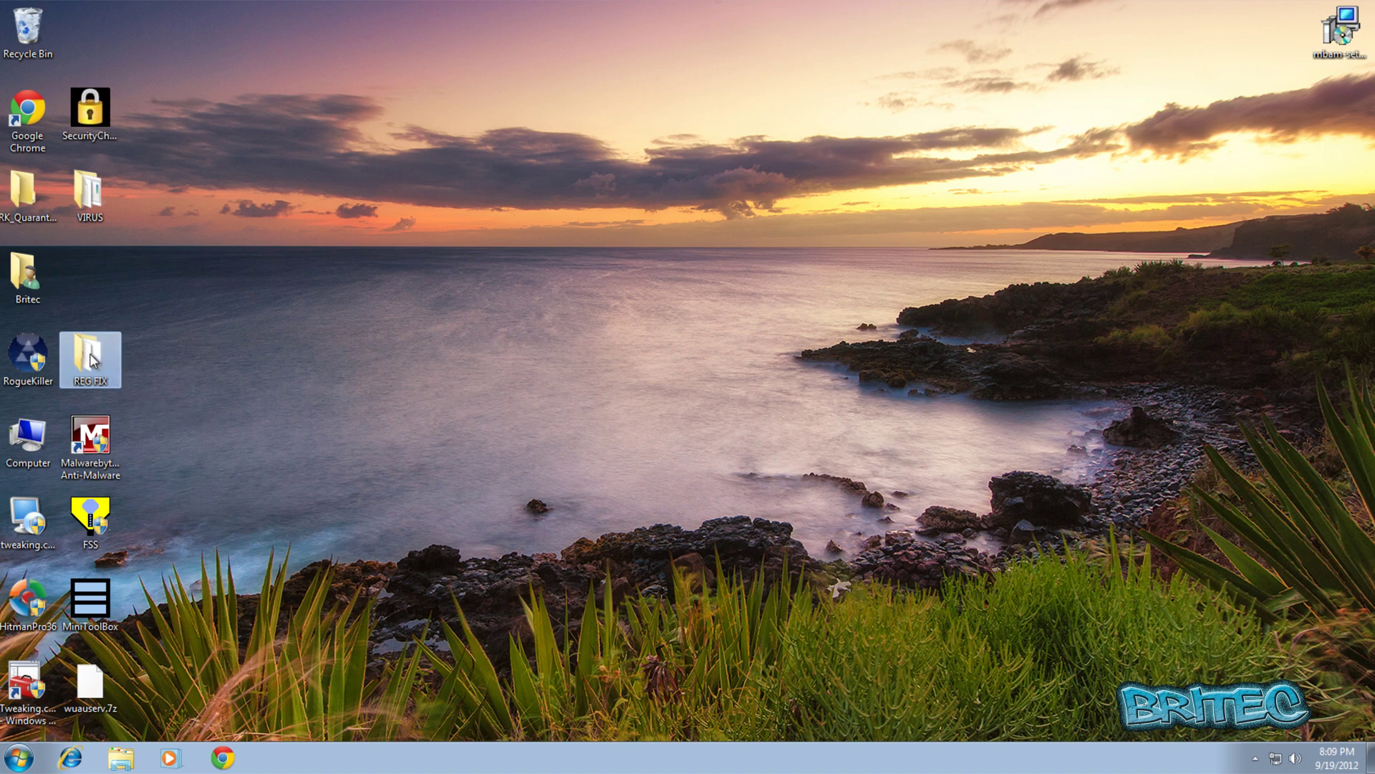
Step: Arrange the RogueKiller, Malwarebytes, FSS, REG FIX and HitmanPro36 icons in a top-centre row
left_click_drag(29, 364, 520, 290)
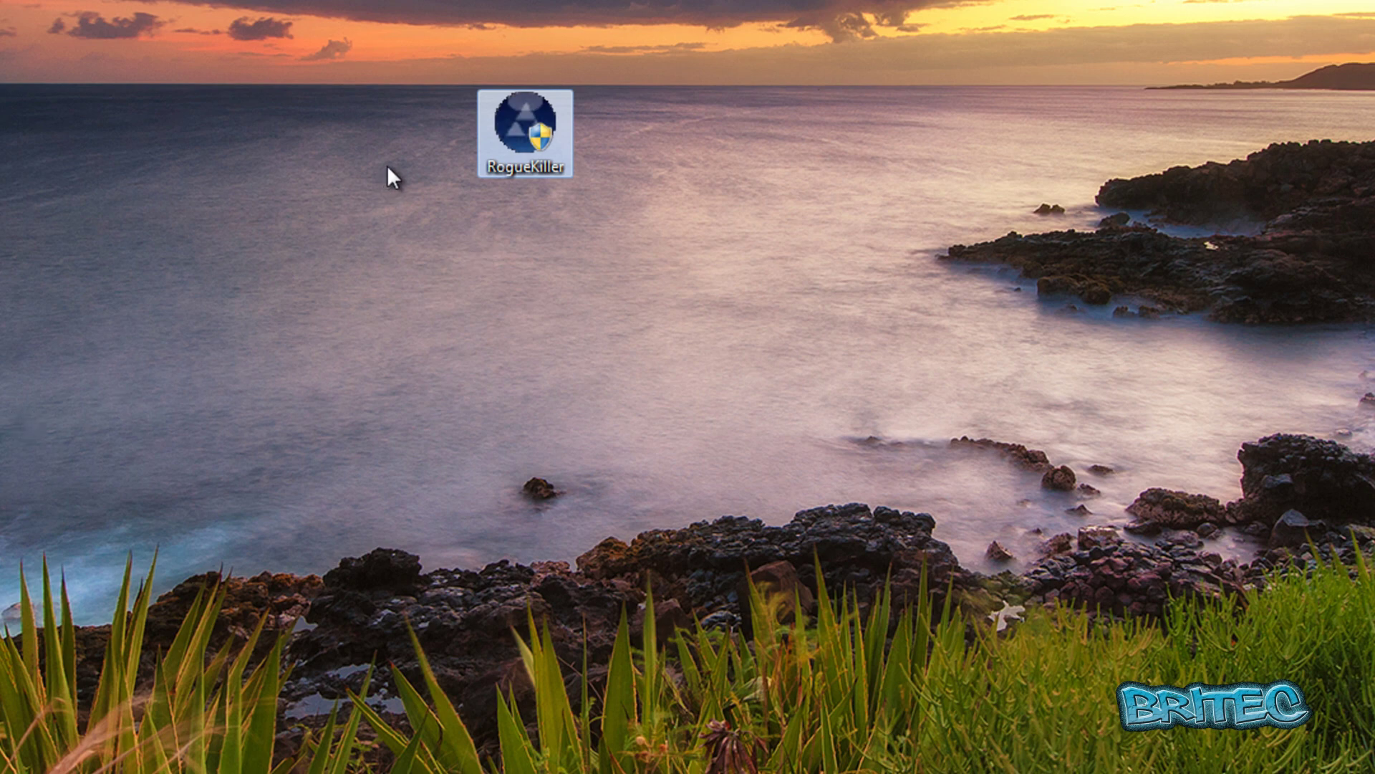
left_click_drag(7, 430, 620, 129)
left_click(412, 313)
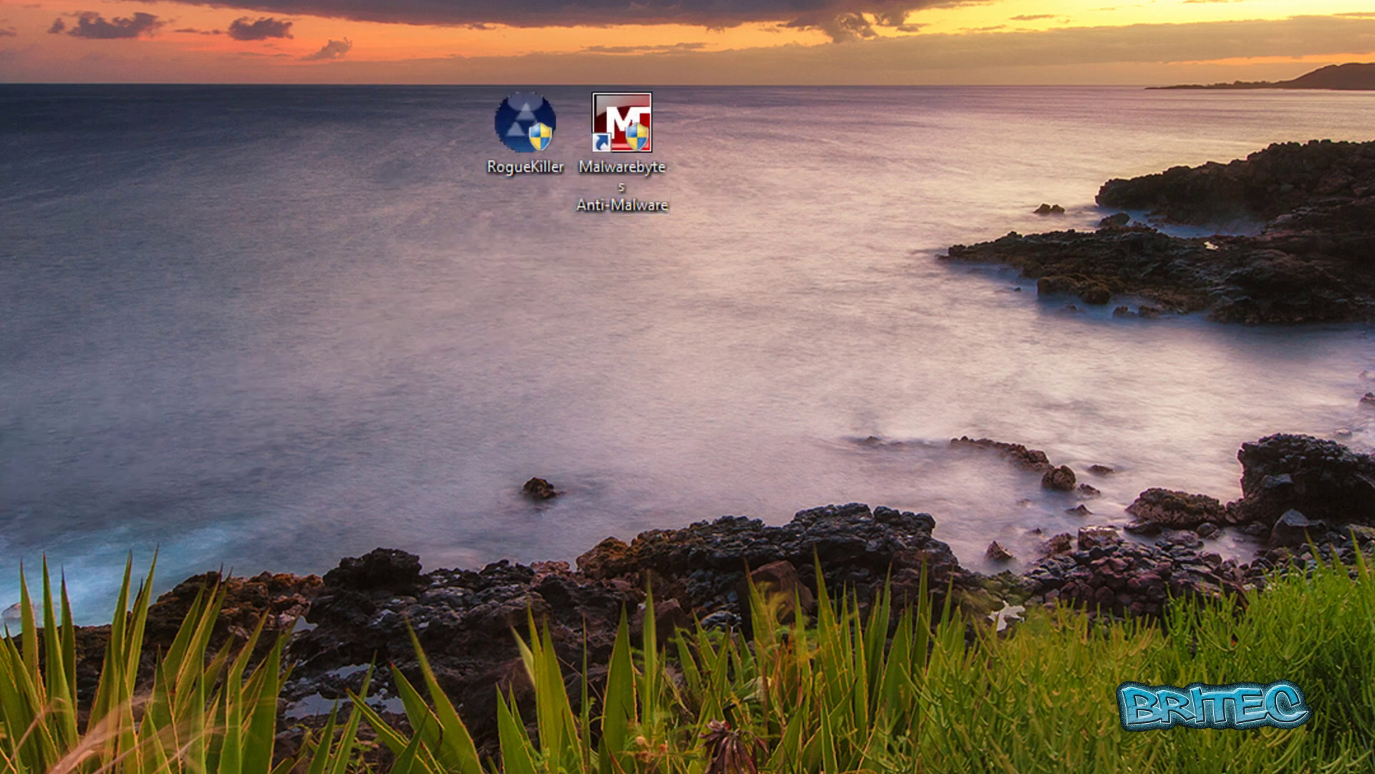
left_click_drag(8, 430, 719, 116)
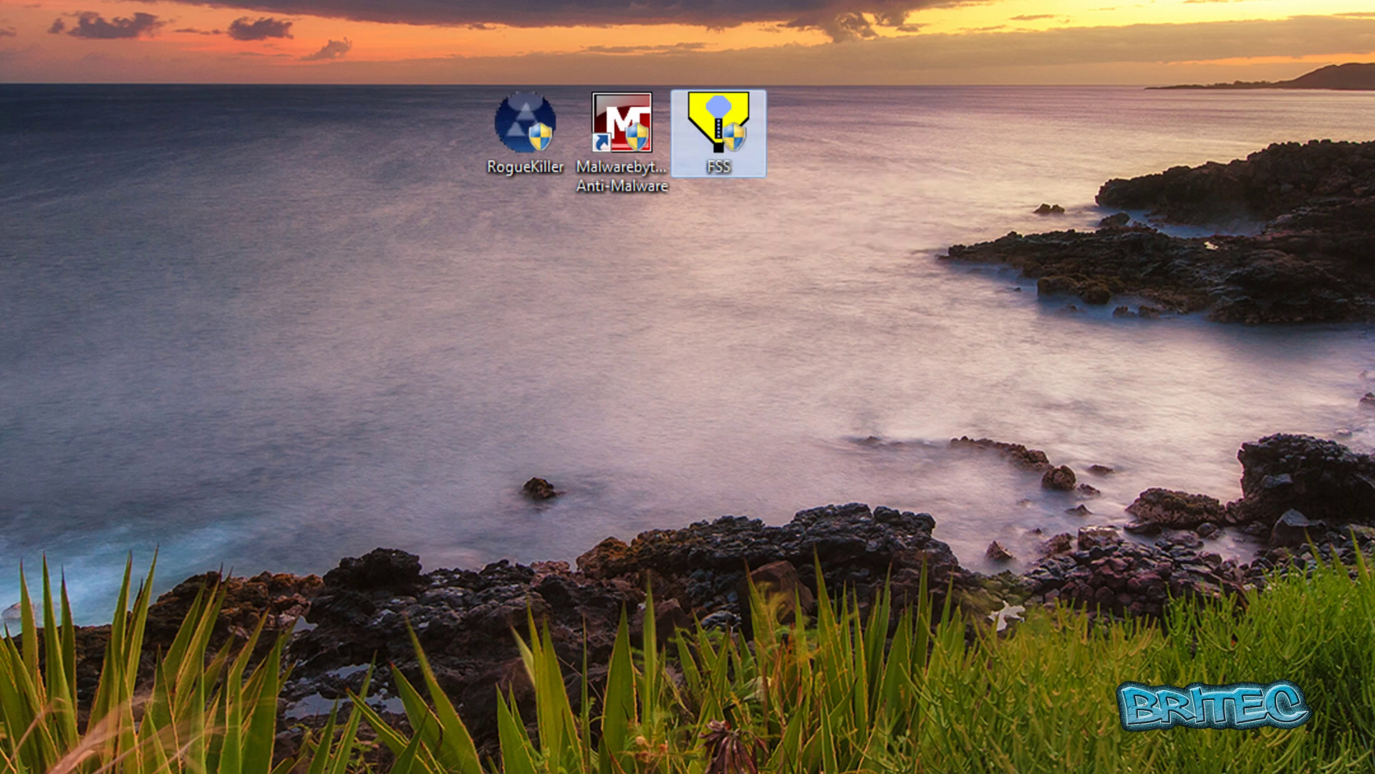
left_click_drag(1374, 258, 827, 122)
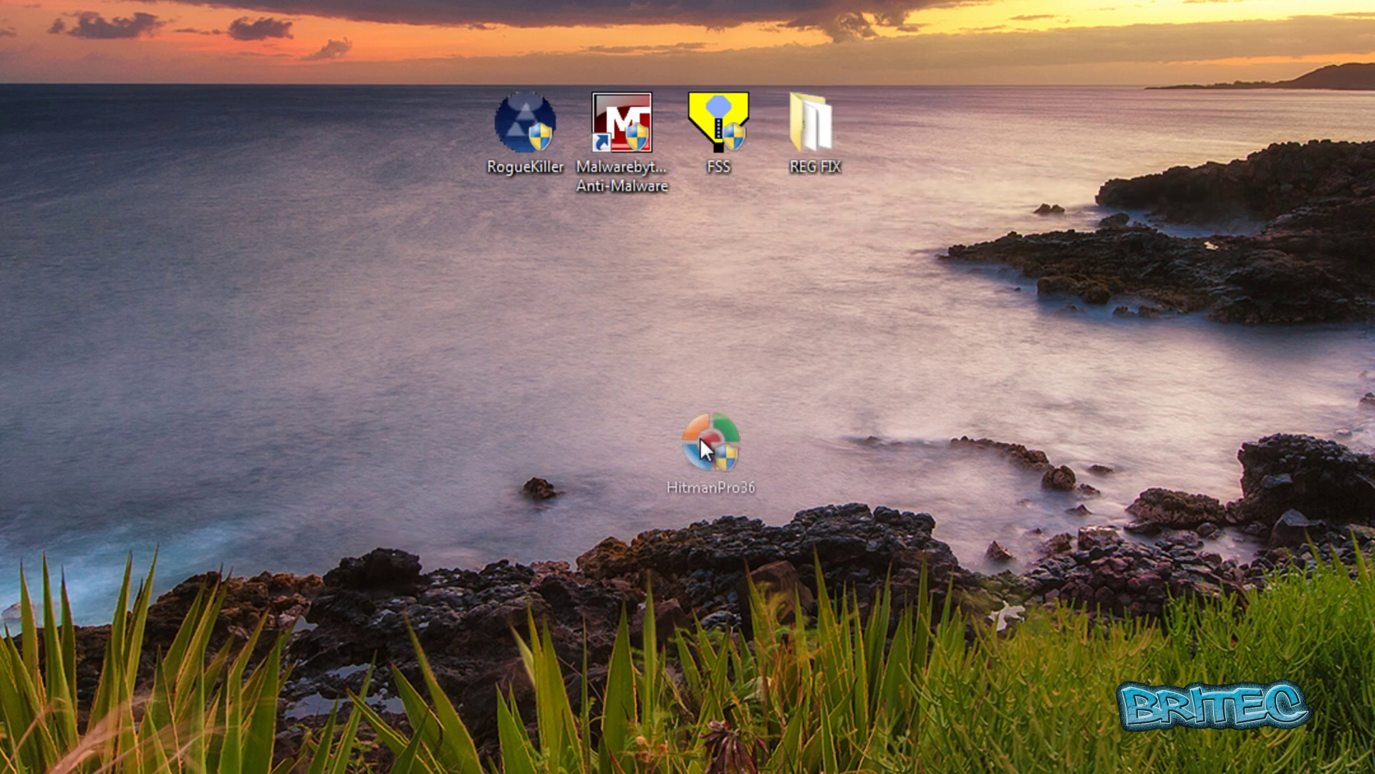
left_click_drag(764, 421, 911, 136)
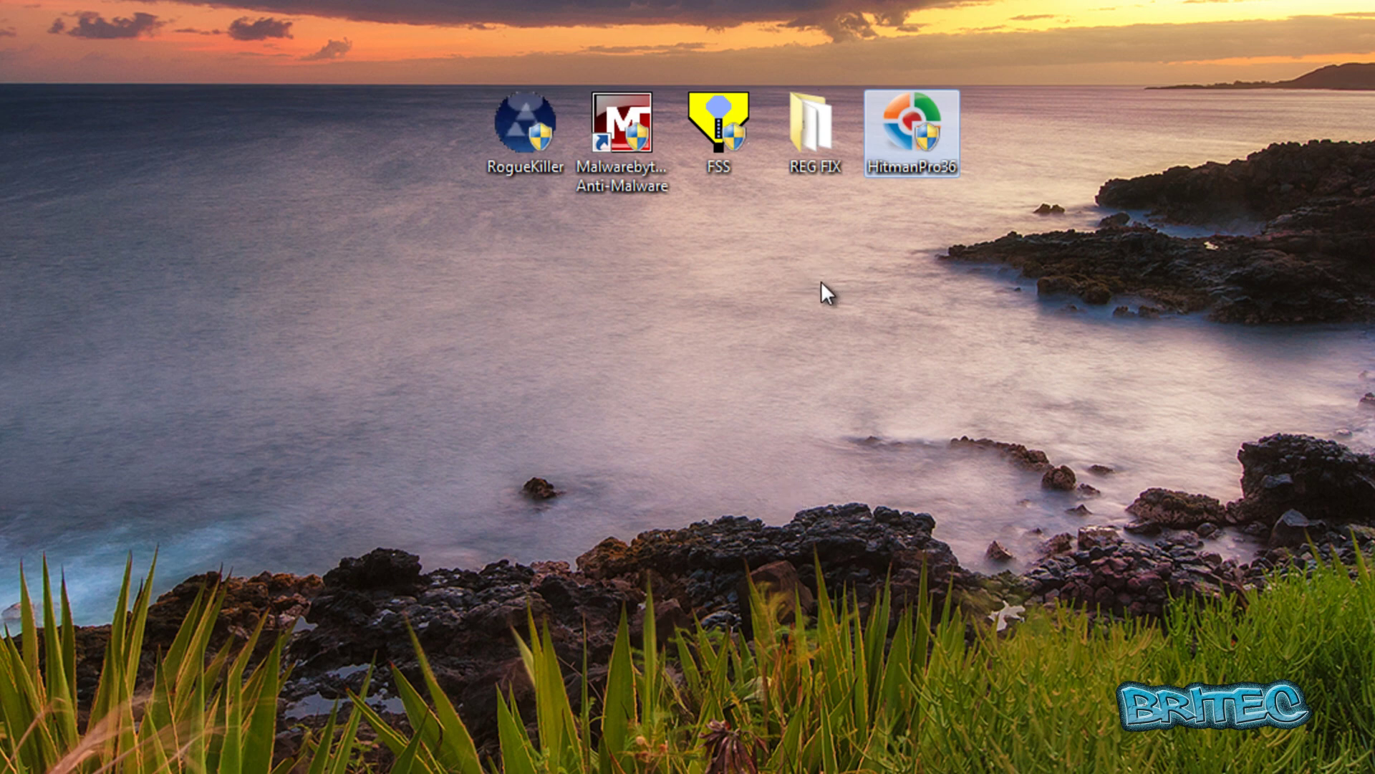
left_click(758, 298)
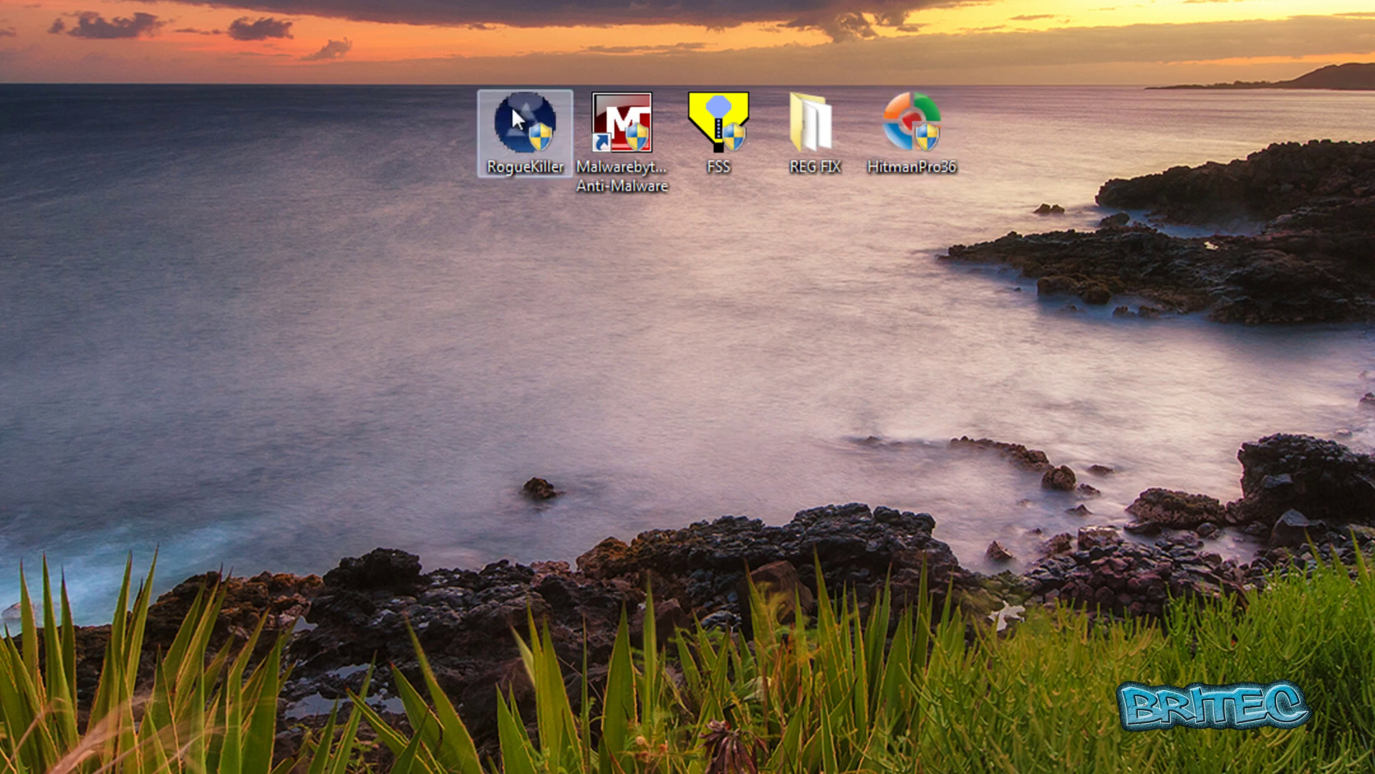
Step: Launch RogueKiller as administrator, centre its window and accept the licence terms
right_click(530, 109)
left_click(596, 163)
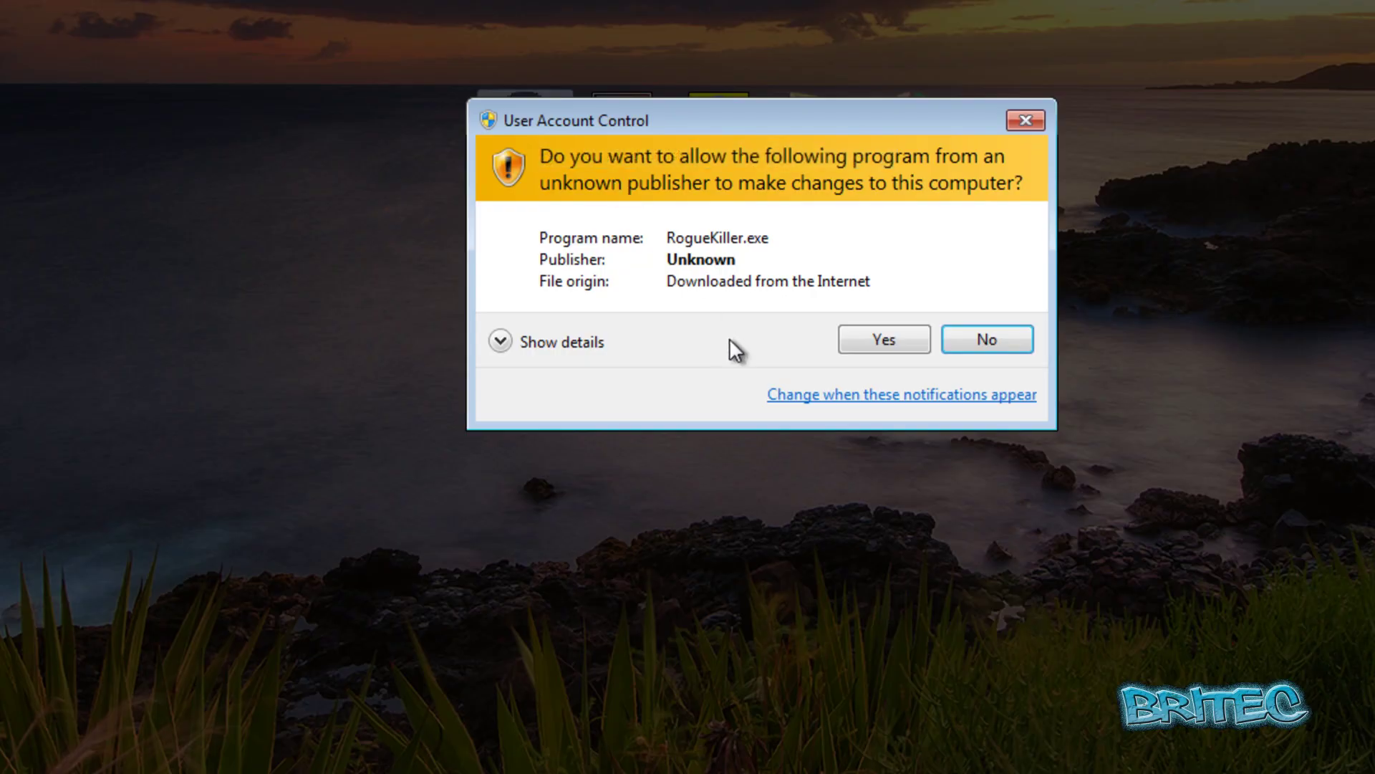
left_click(904, 338)
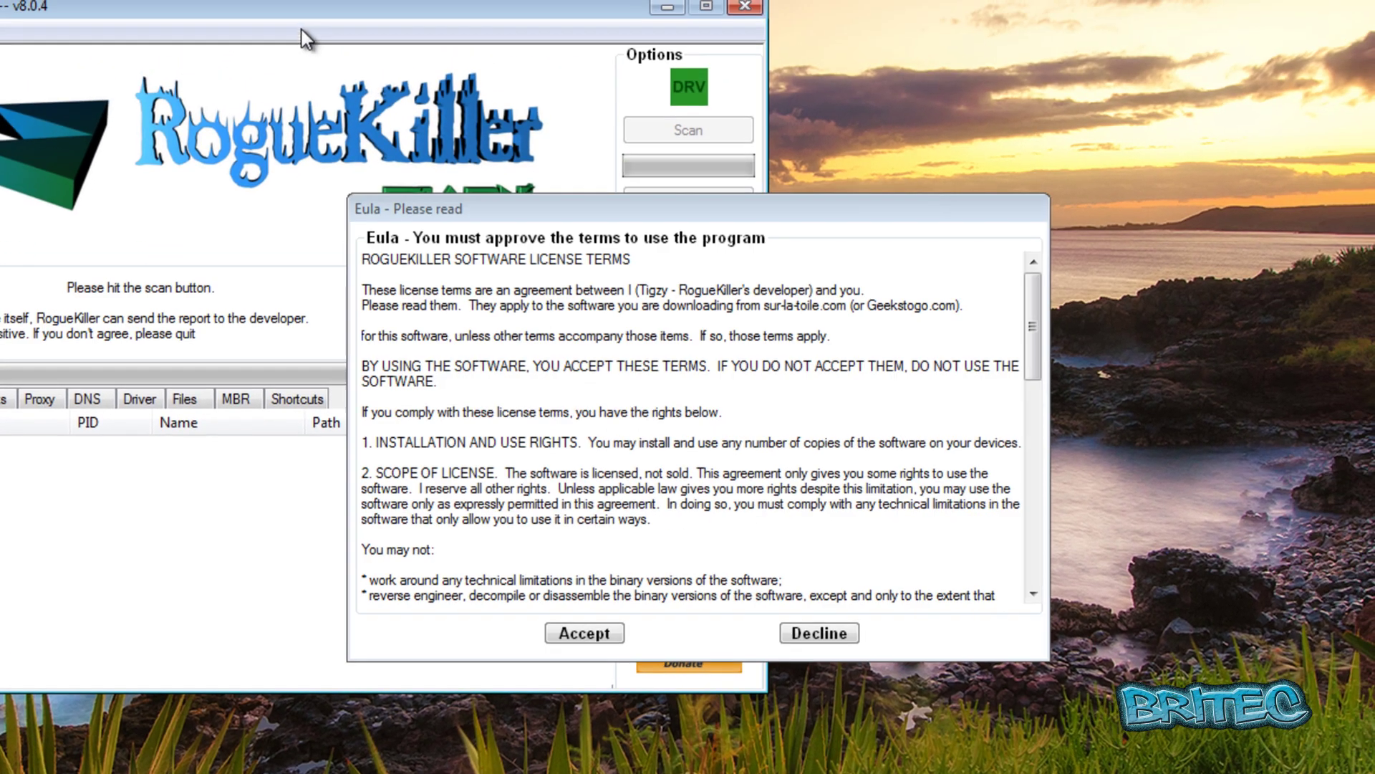
left_click_drag(293, 6, 683, 50)
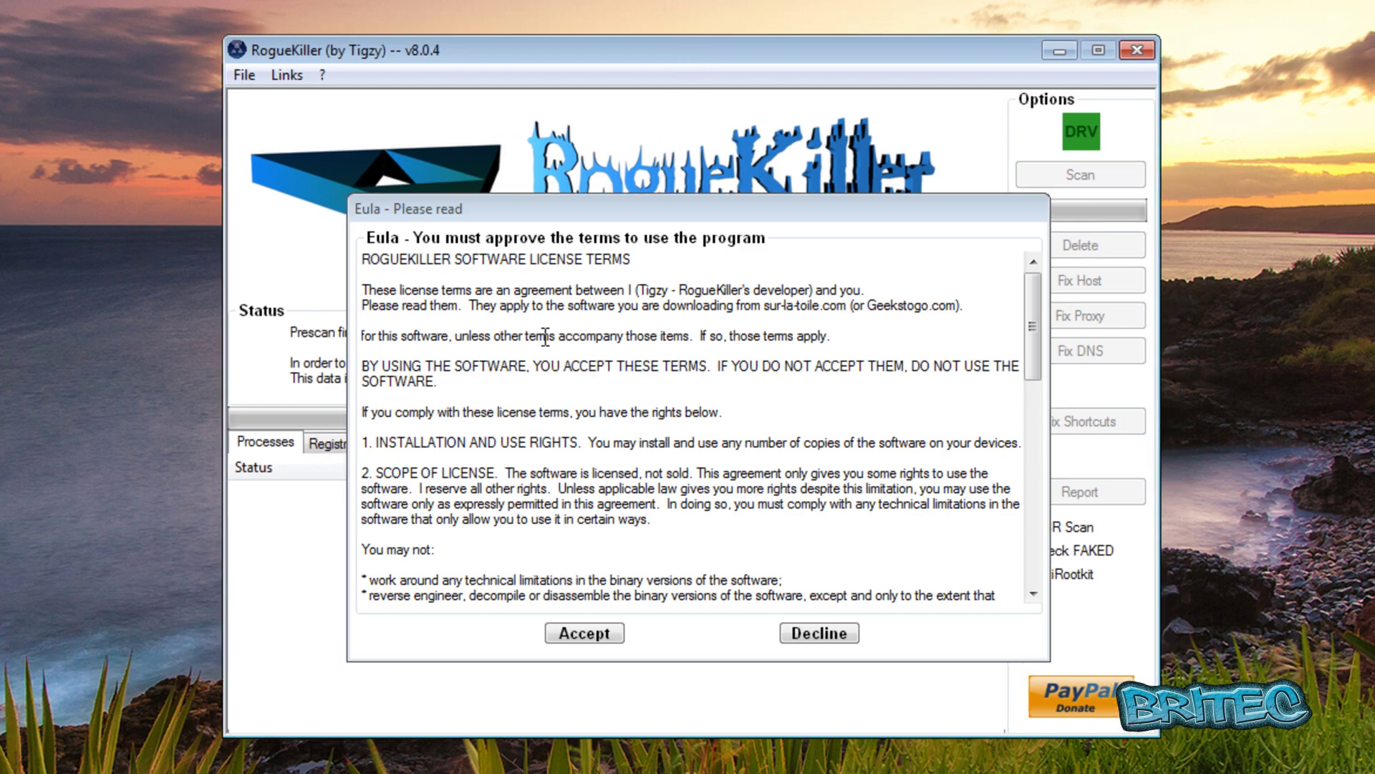
left_click(593, 631)
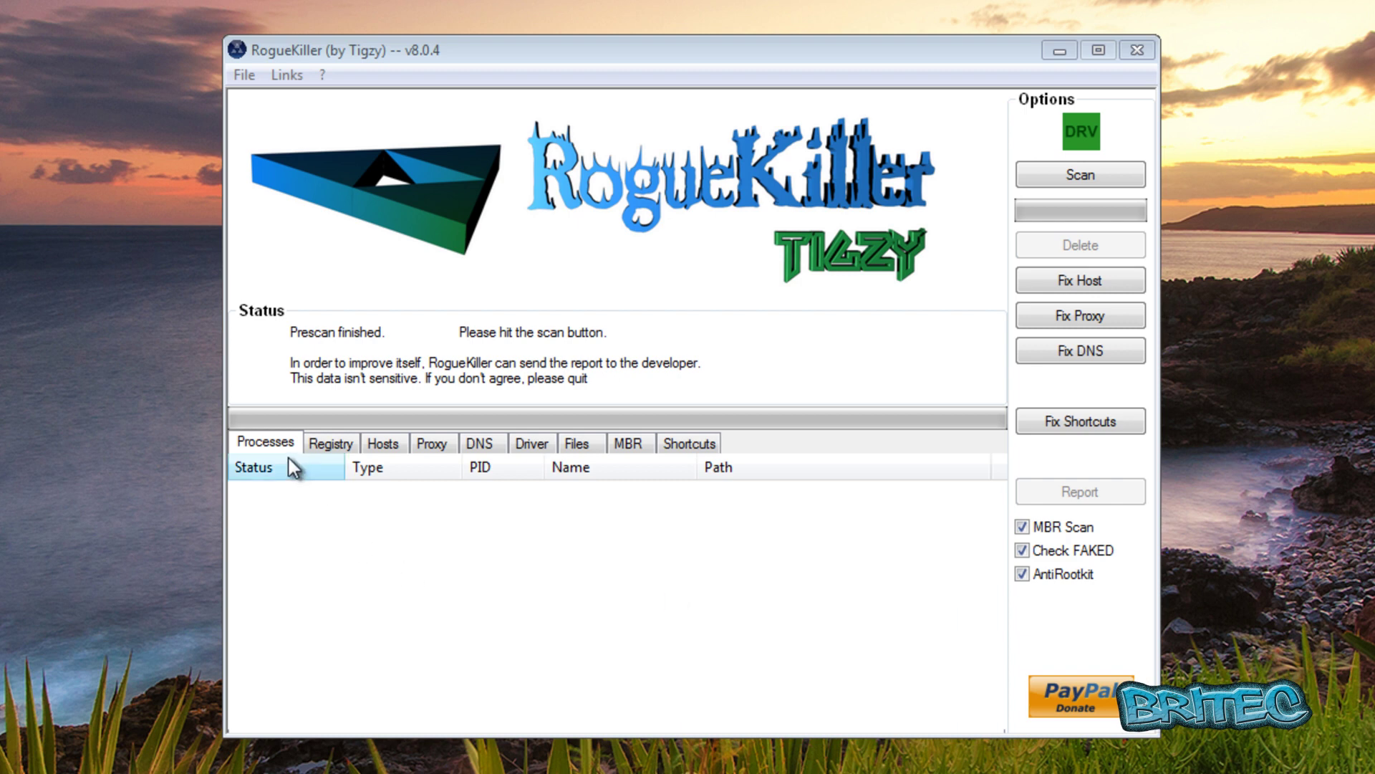
Step: Browse the Registry, Hosts, Proxy, DNS, Driver, Files, MBR and Shortcuts tabs, then return to Processes
left_click(336, 449)
left_click(377, 447)
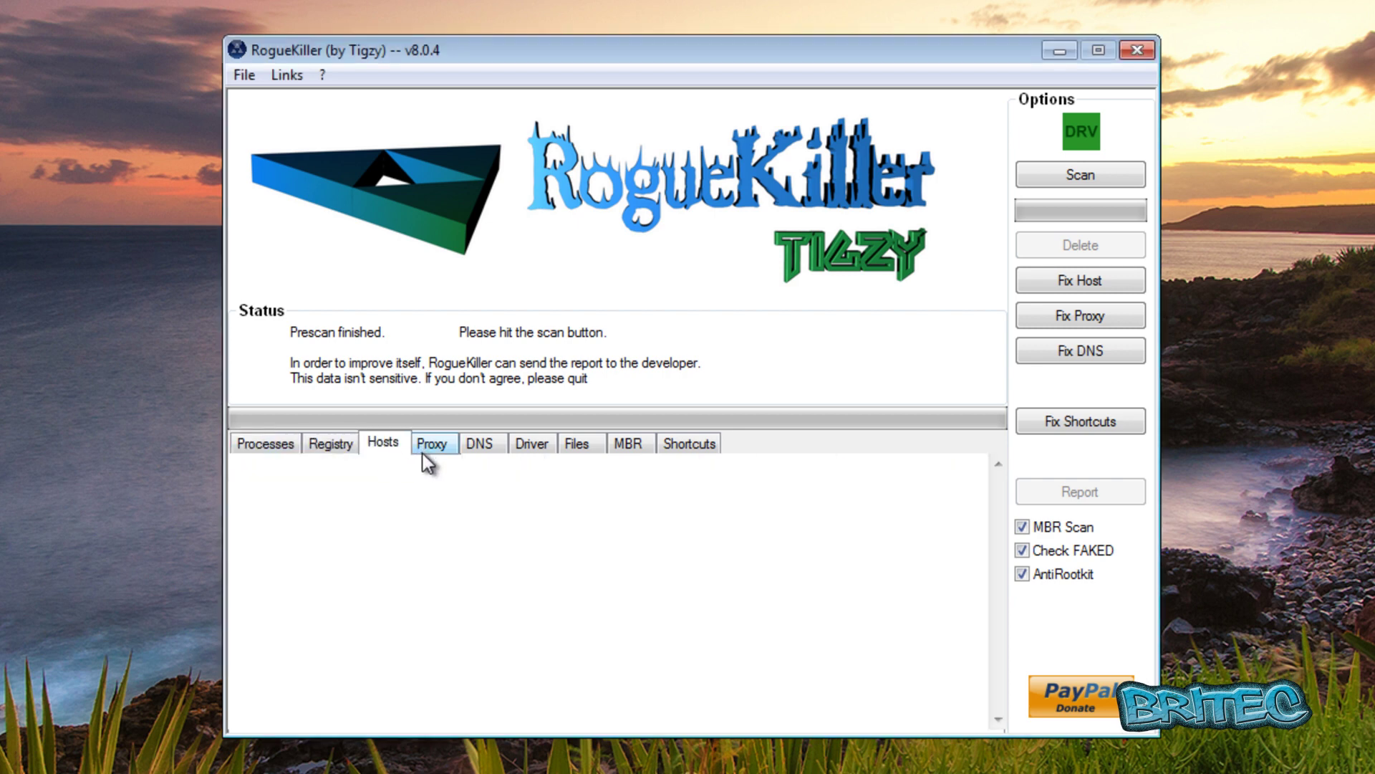
left_click(429, 448)
left_click(480, 446)
left_click(538, 447)
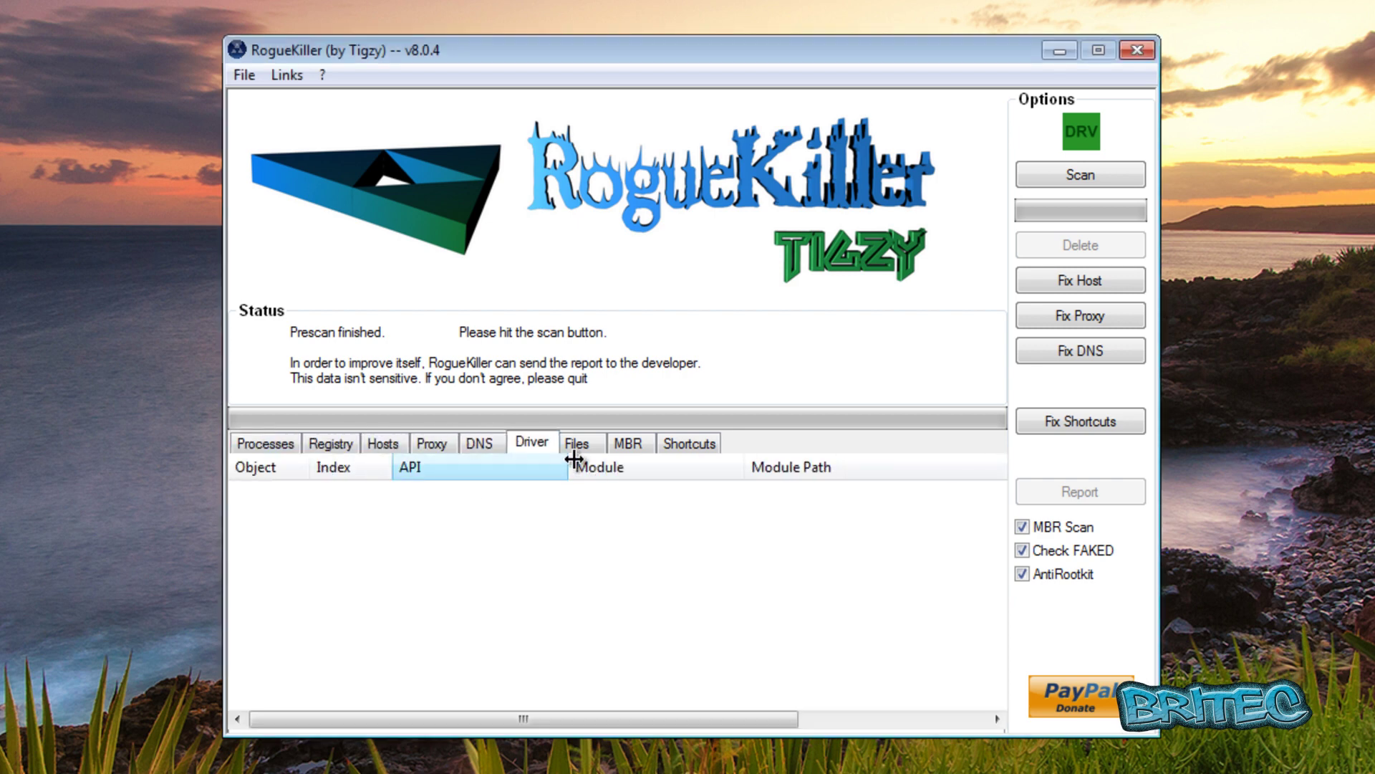
left_click(579, 449)
left_click(624, 445)
left_click(687, 449)
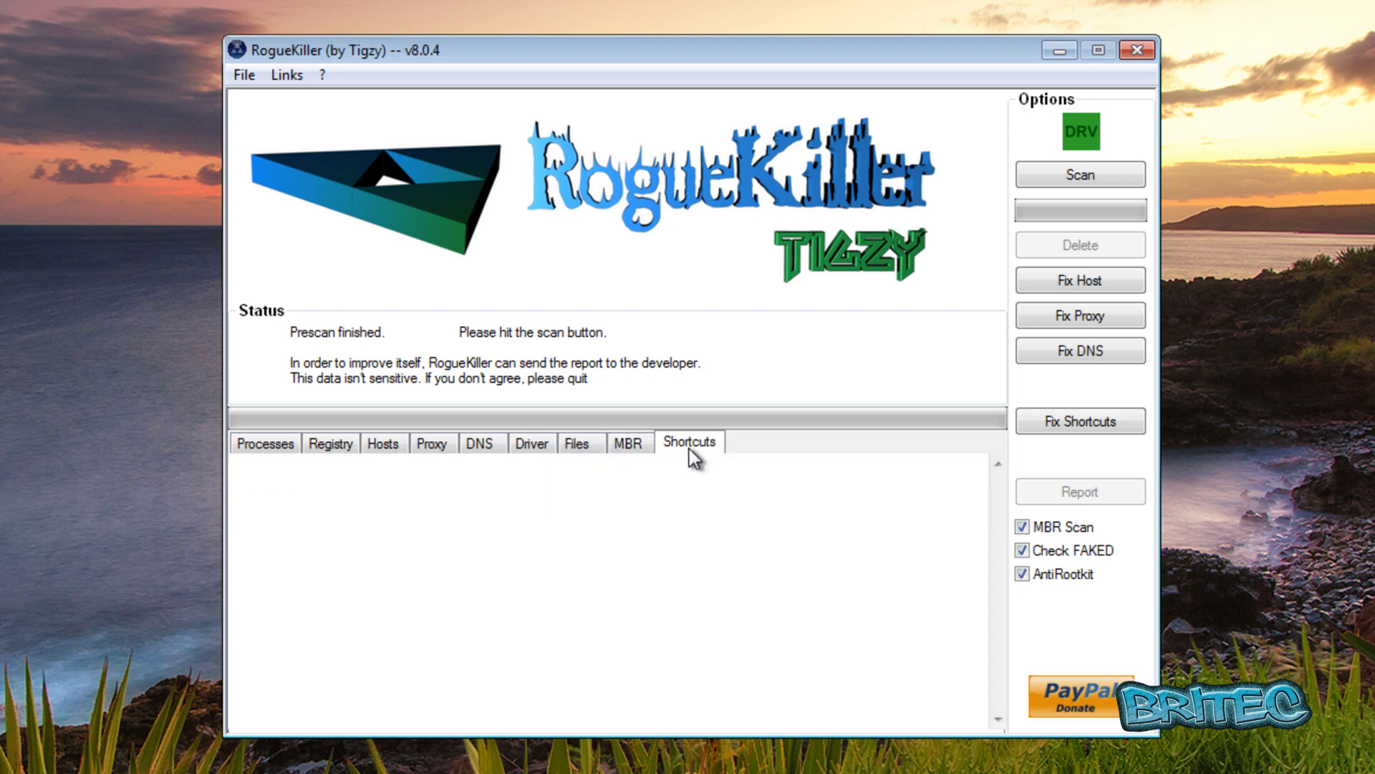
left_click(258, 444)
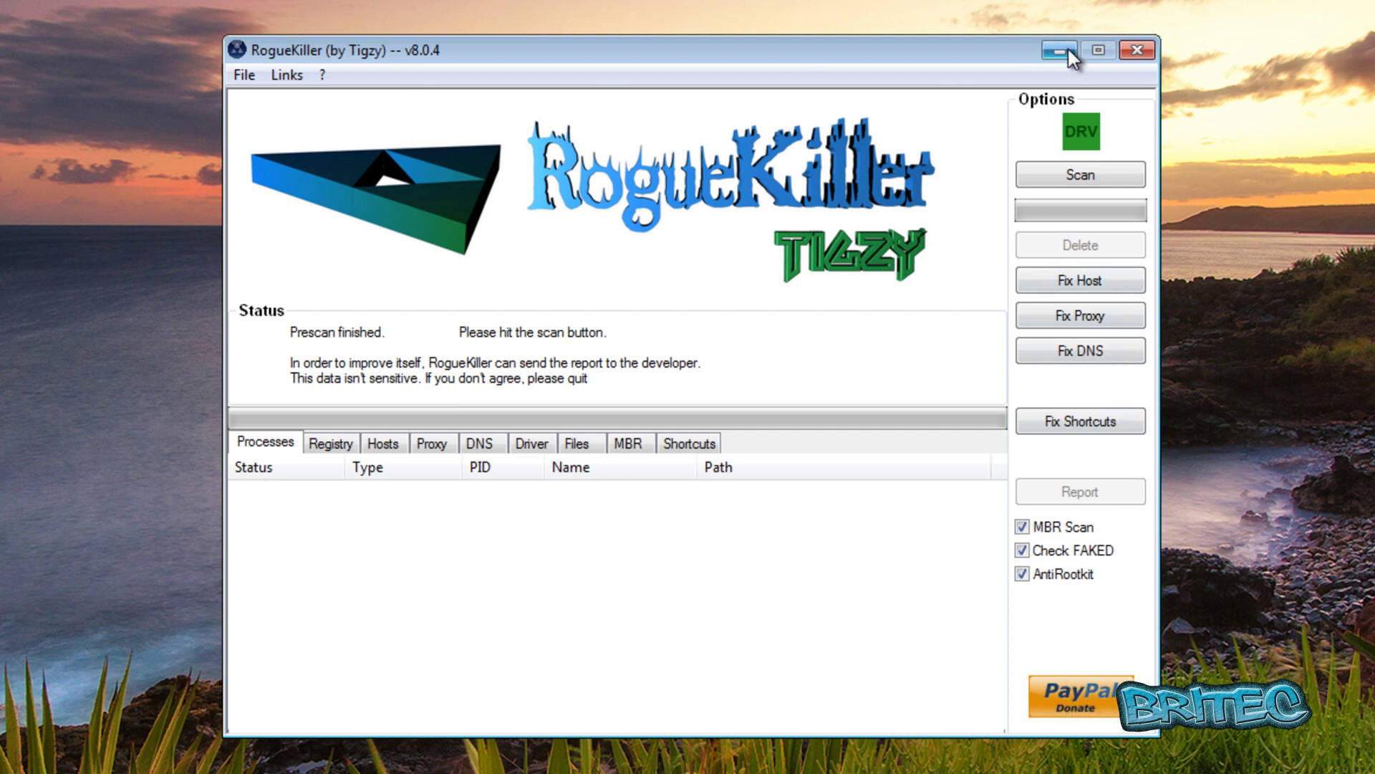
Step: Run the full scan and resize the Registry columns to show the ZeroAccess entries' Value, Data and Type
left_click(1080, 179)
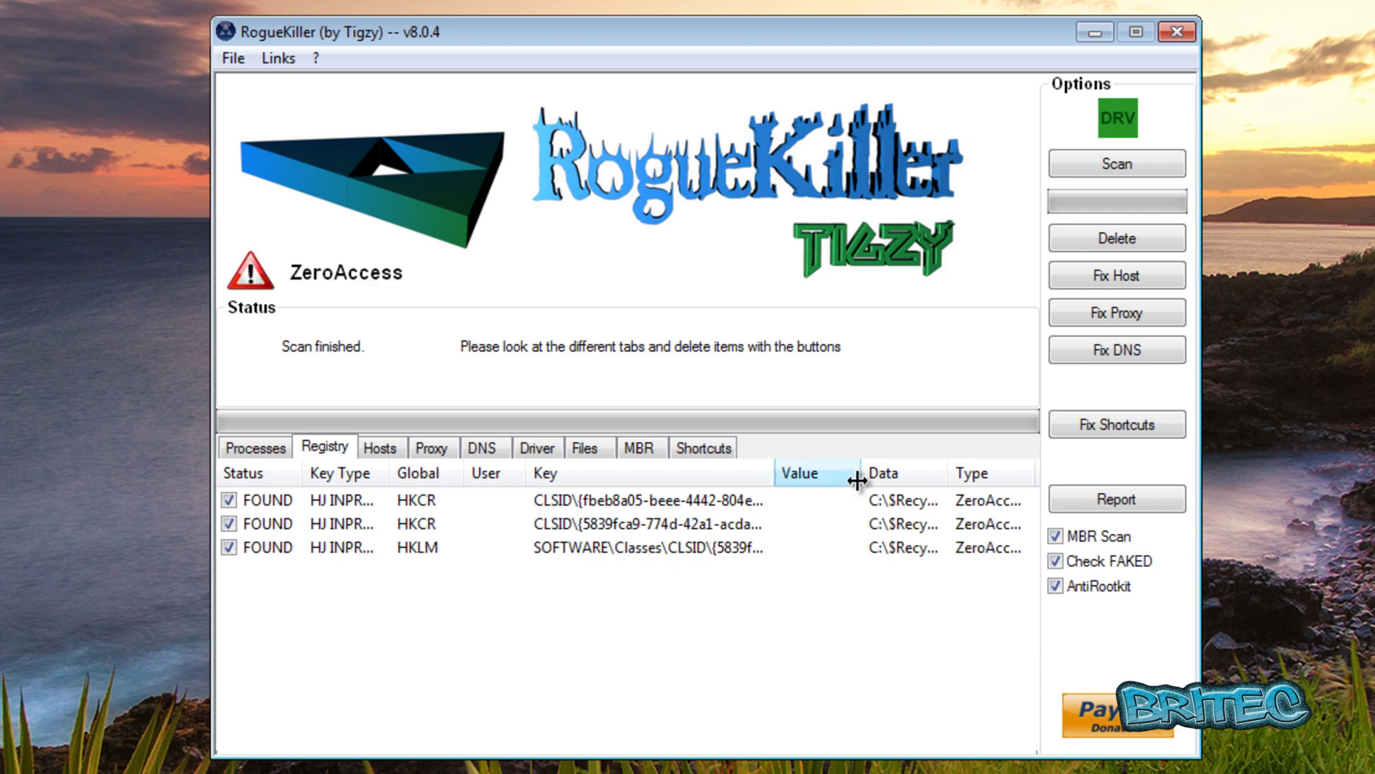
left_click_drag(860, 477, 746, 487)
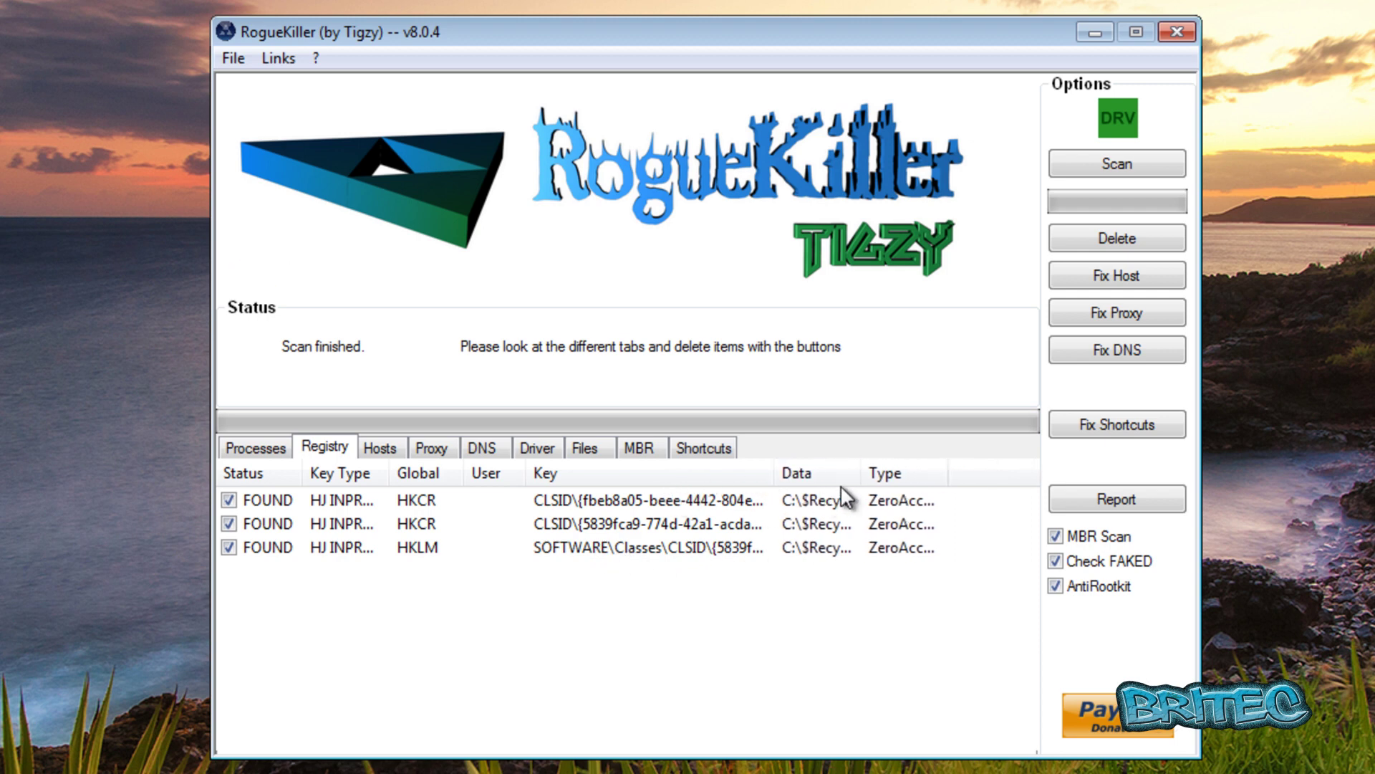
left_click_drag(862, 479, 975, 479)
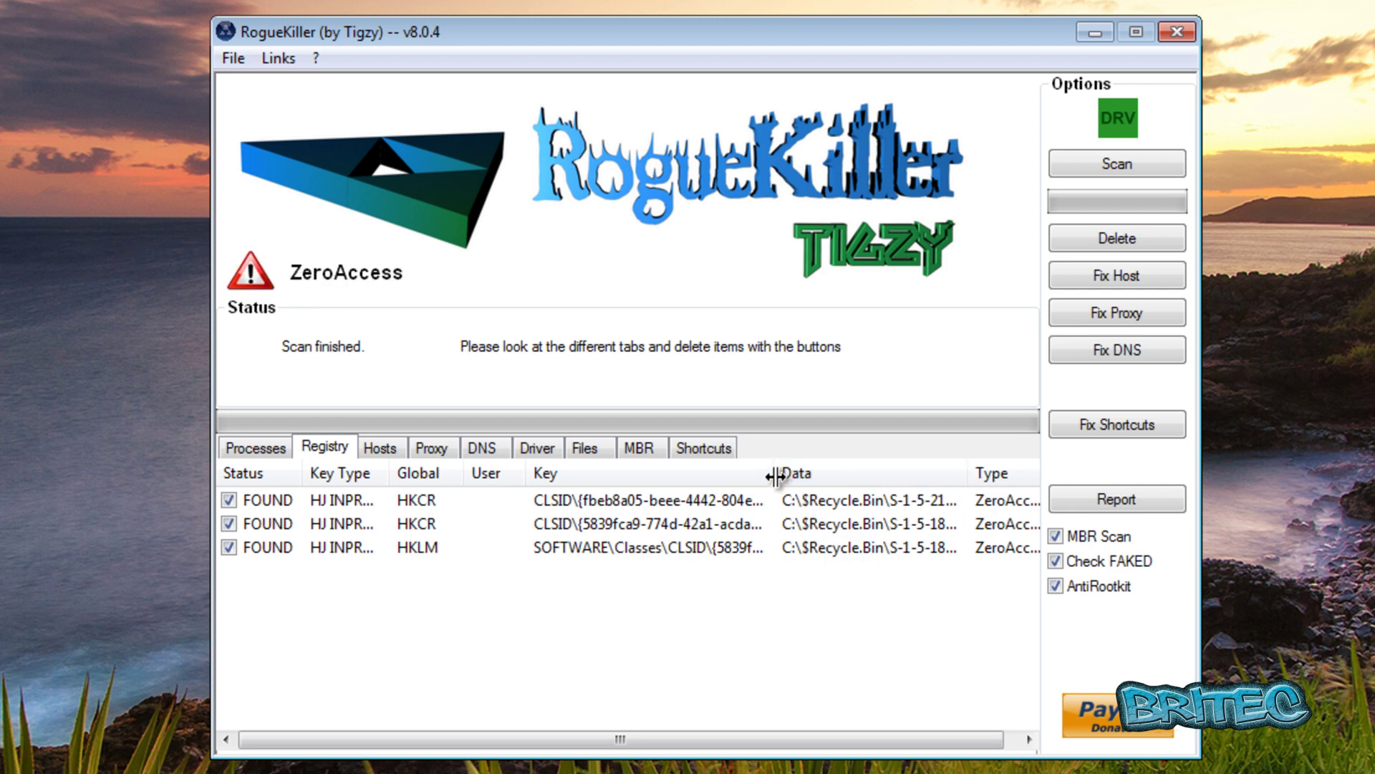
left_click_drag(774, 470, 811, 473)
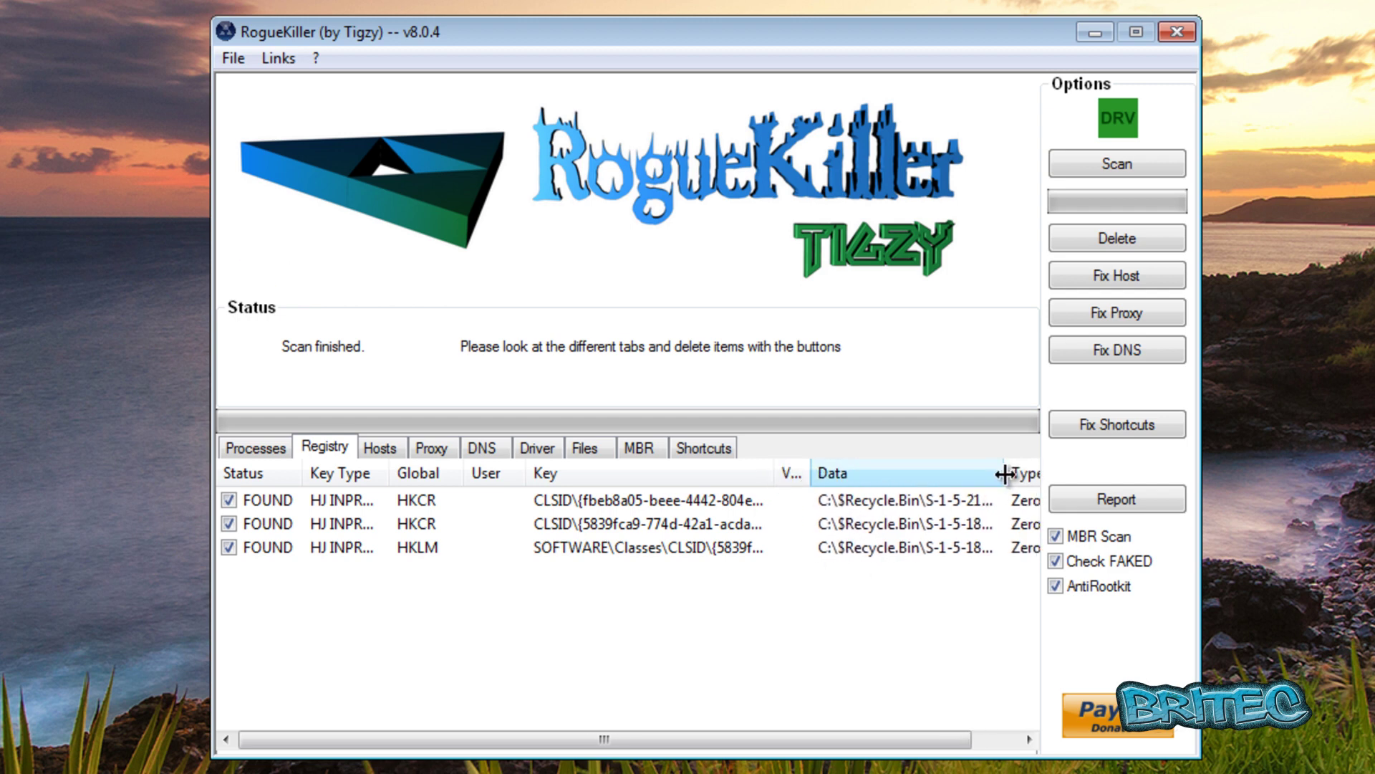
left_click_drag(1003, 476, 961, 476)
left_click_drag(812, 470, 848, 470)
Step: Check the Hosts, Proxy, DNS and Driver results, then list the eight infected recycle-bin files
left_click(385, 447)
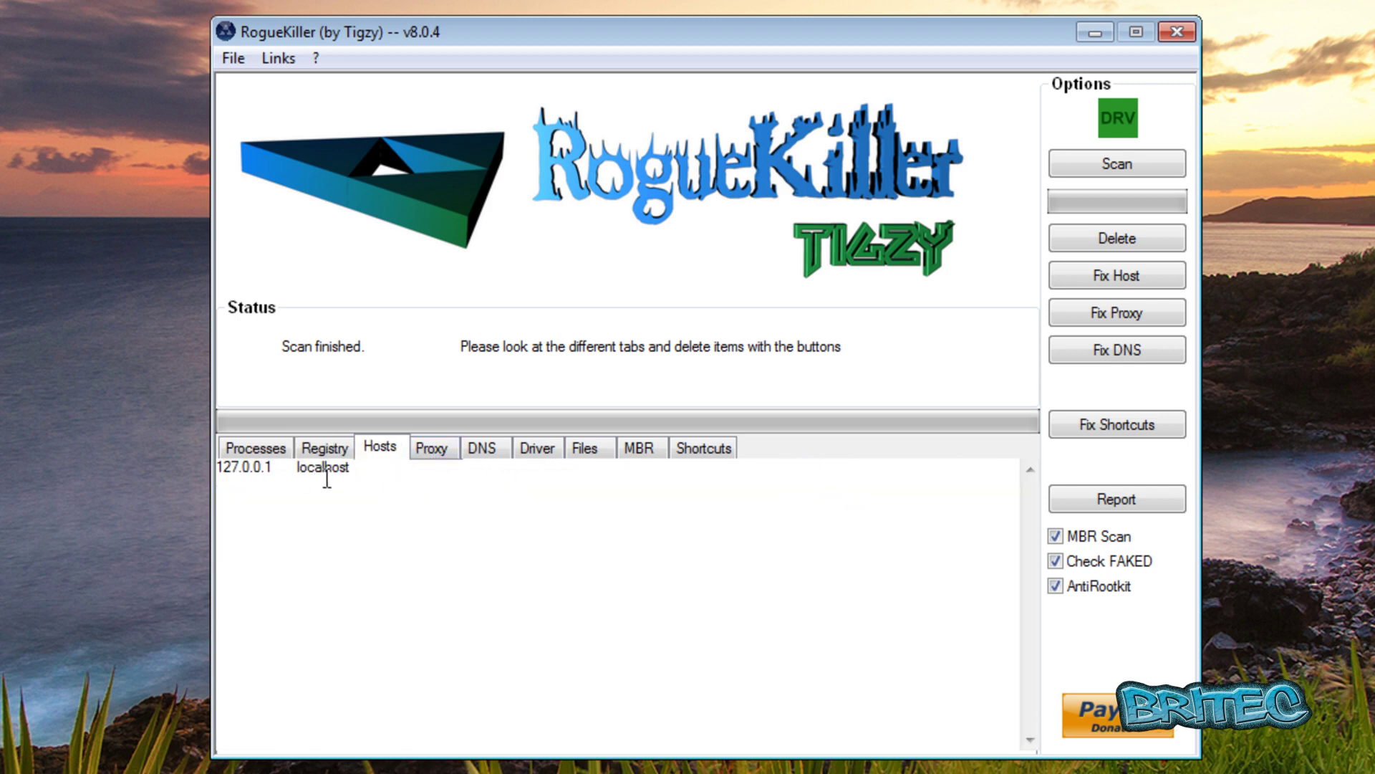
left_click(433, 449)
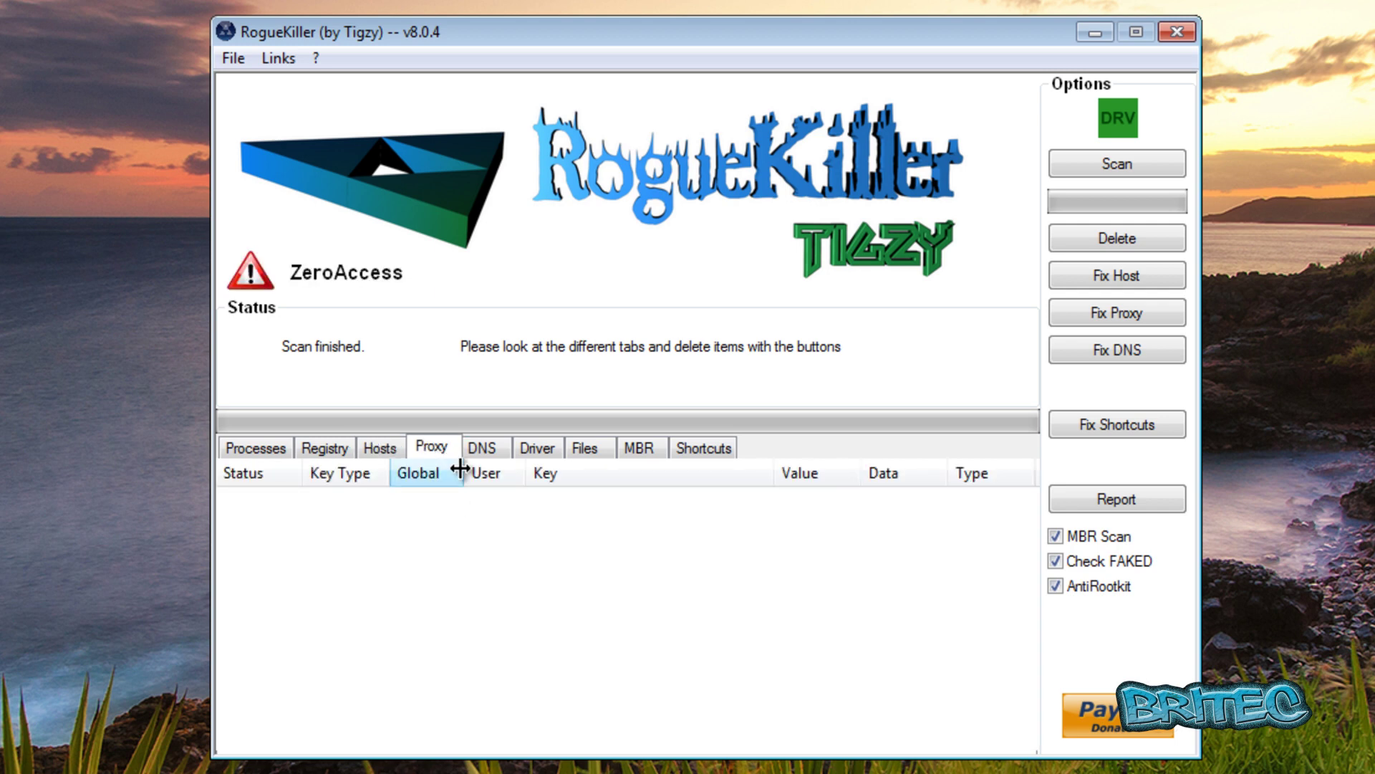
left_click(483, 450)
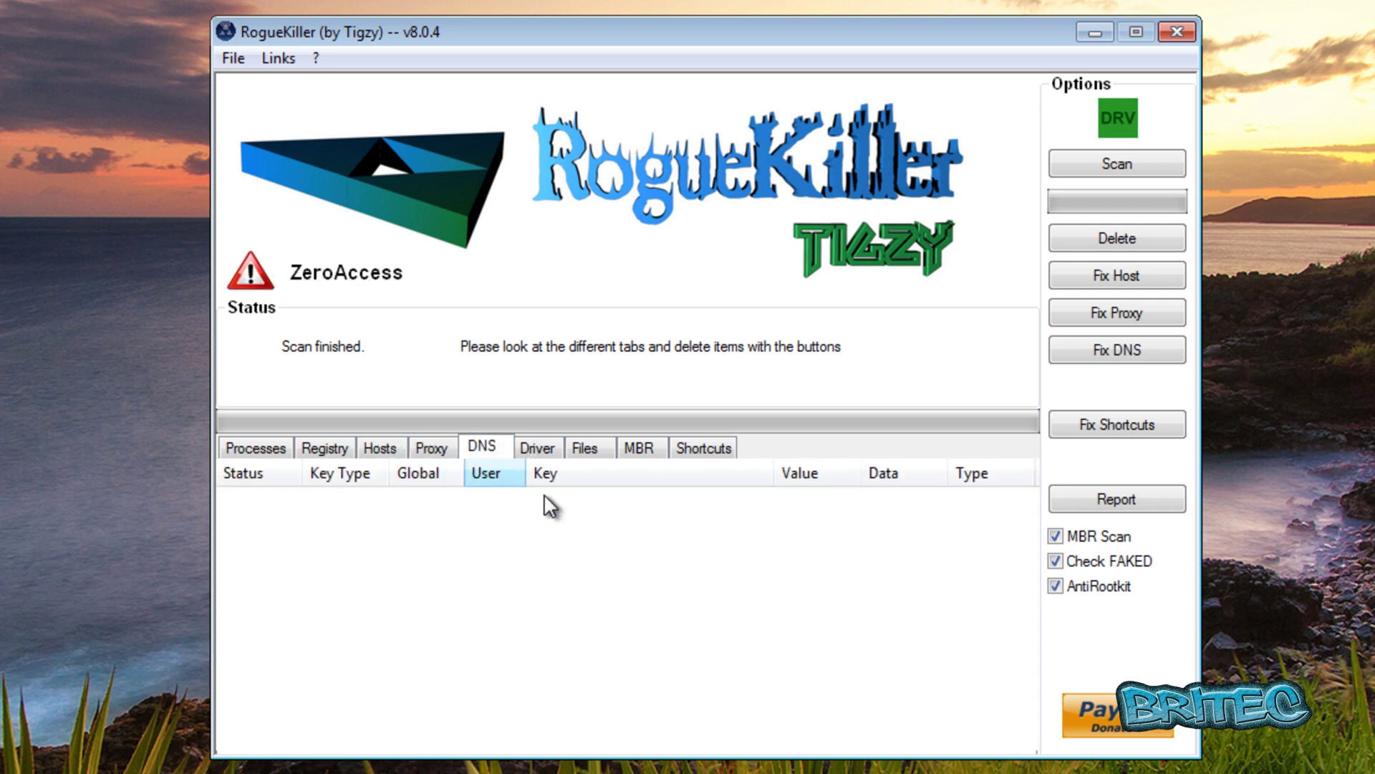
left_click(546, 447)
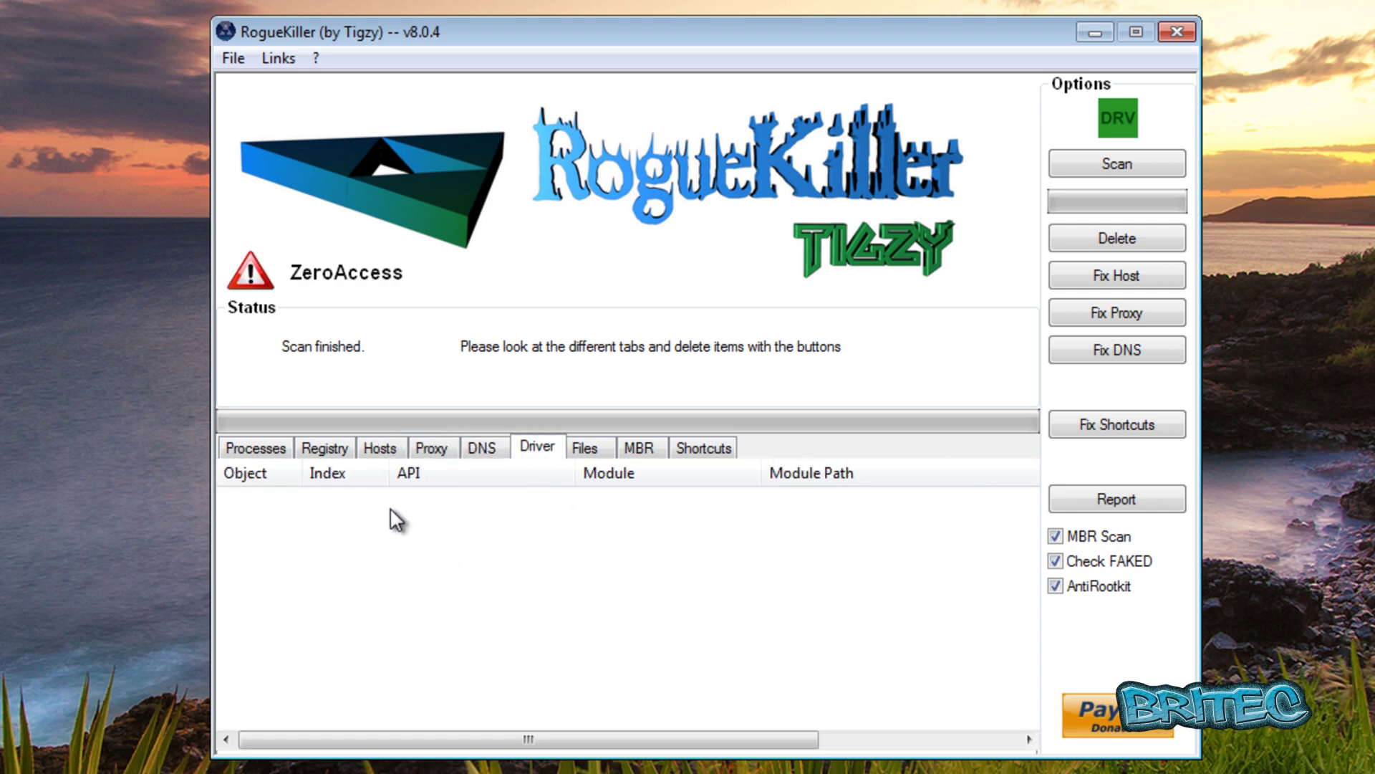
left_click(578, 445)
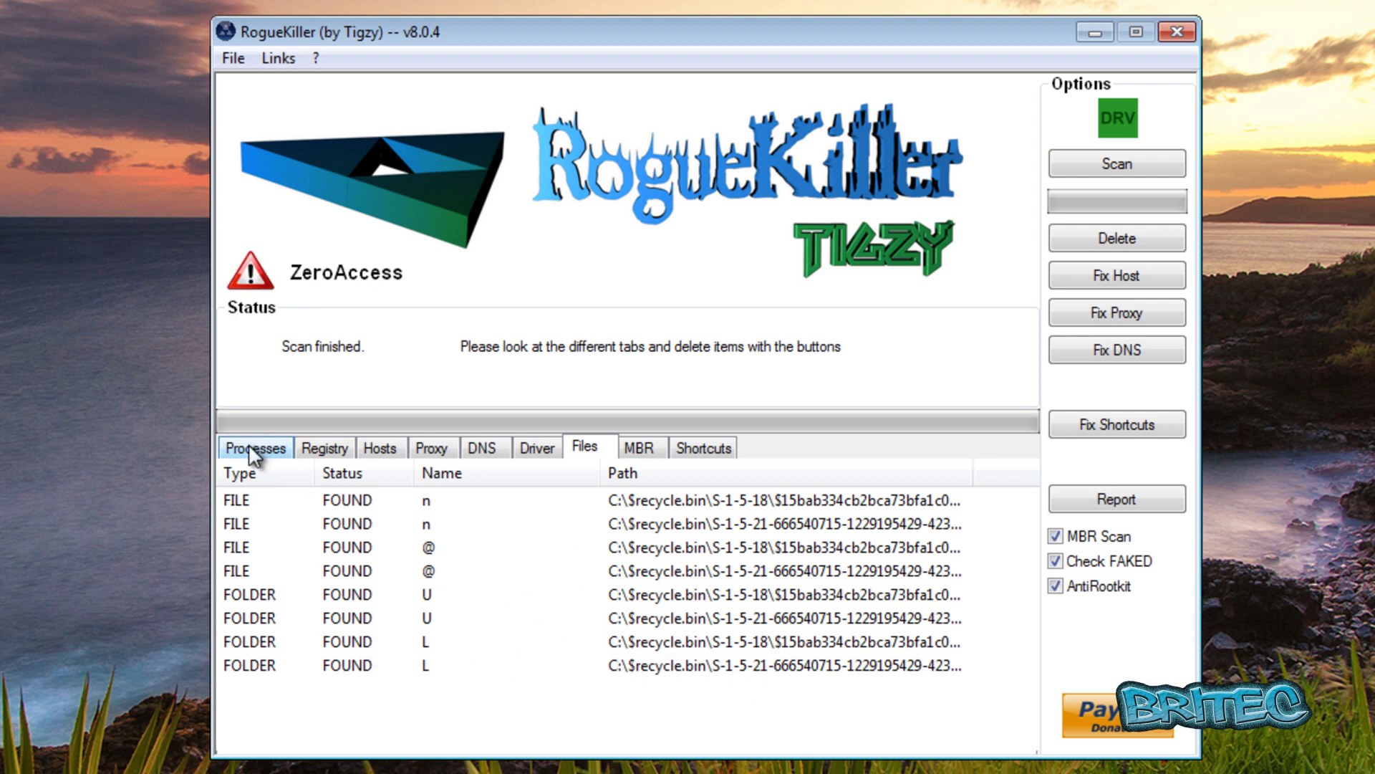
Step: Delete the three ZeroAccess registry entries and accept the restart prompt
left_click(327, 447)
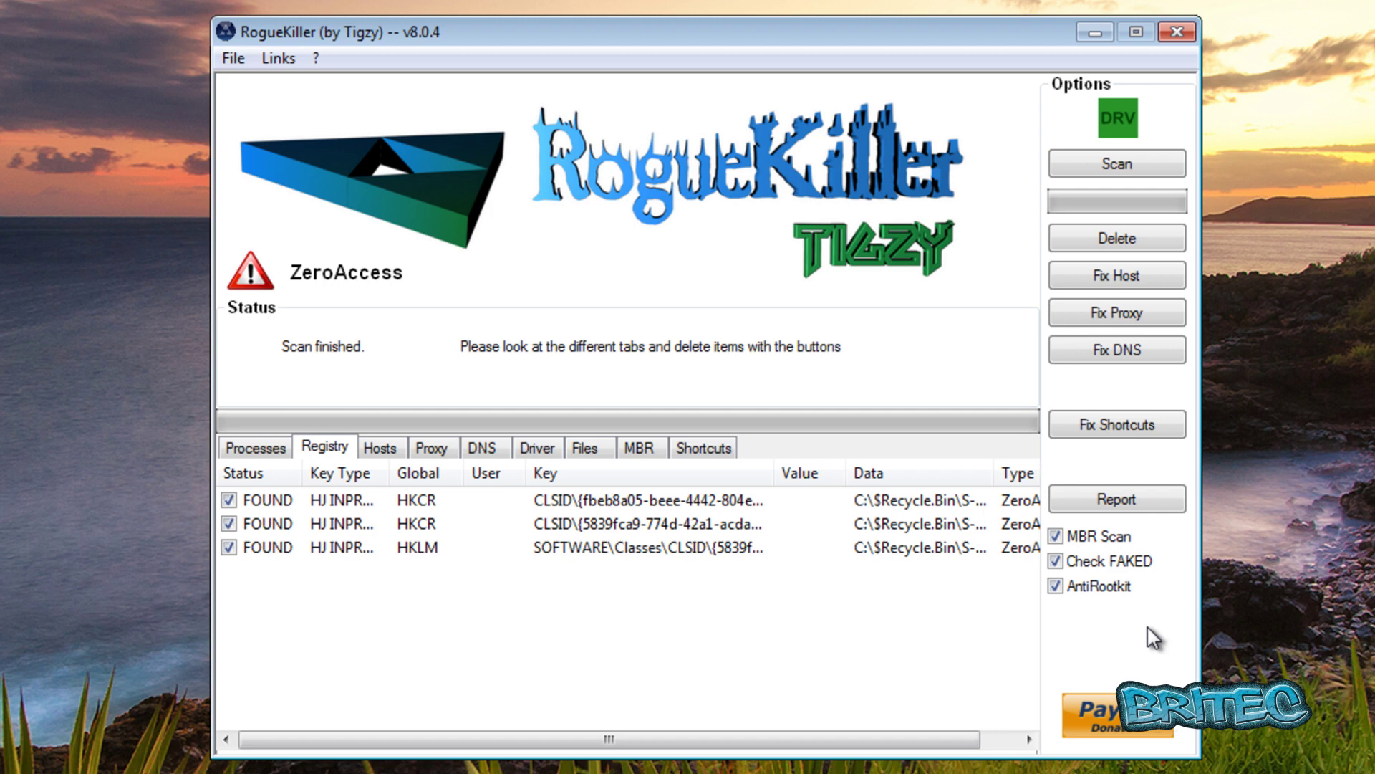
left_click(1112, 238)
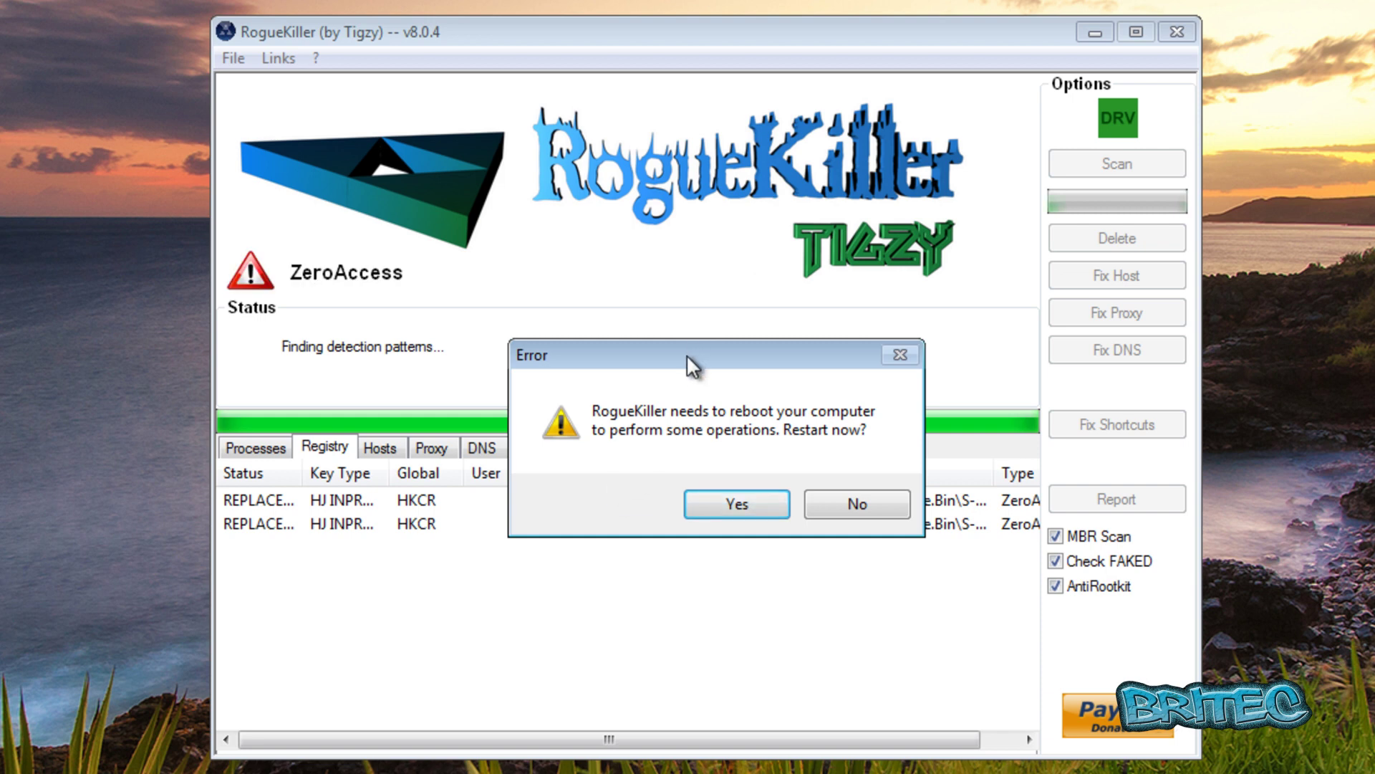
left_click_drag(686, 355, 676, 262)
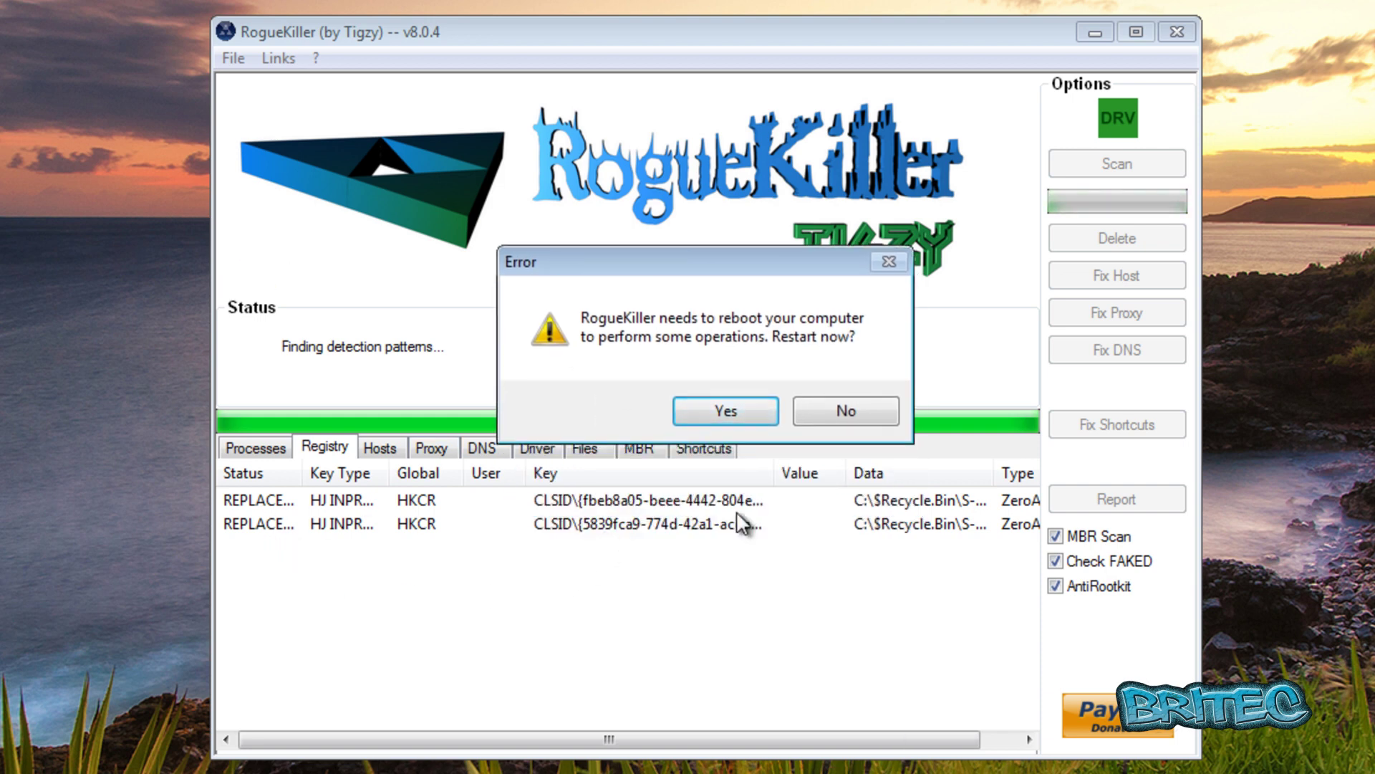
left_click(709, 413)
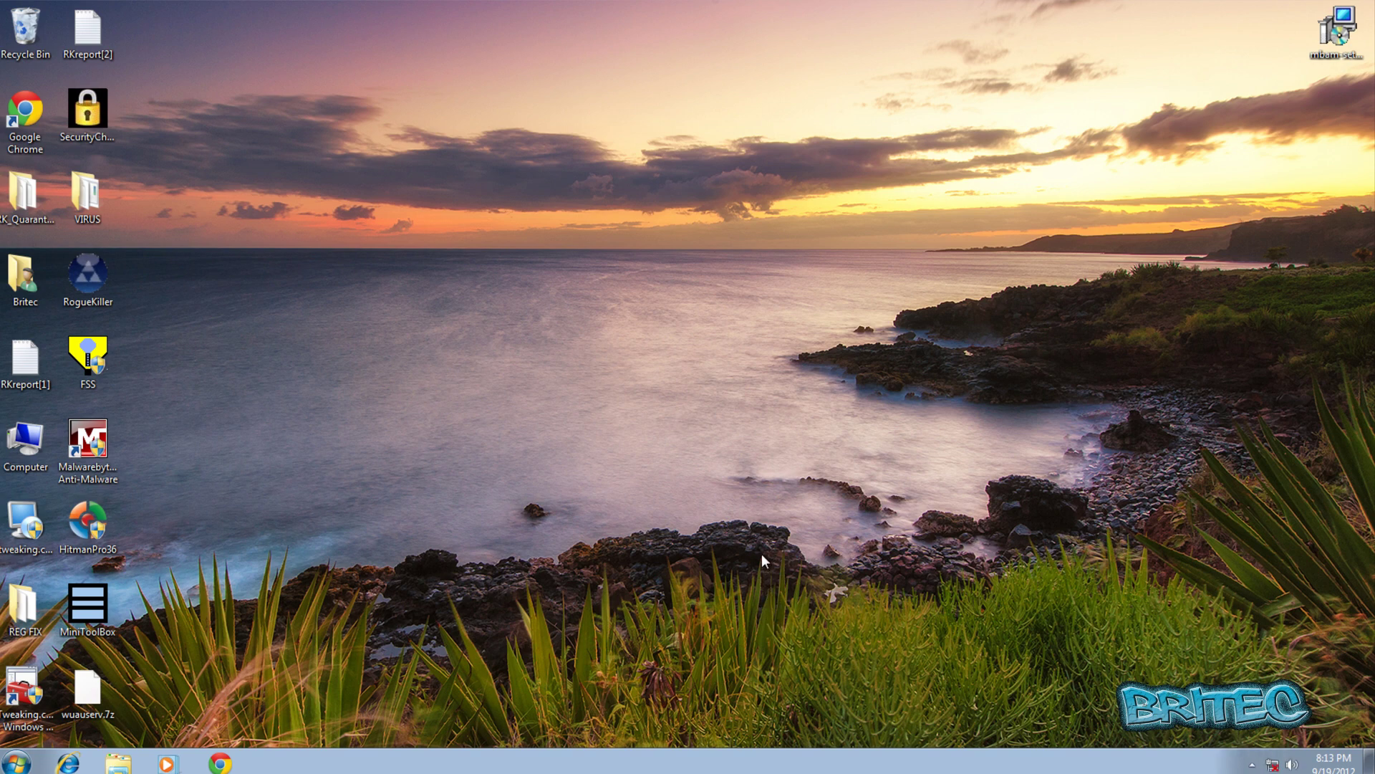
Step: Relaunch RogueKiller as administrator and run a full scan
left_click_drag(101, 269, 637, 271)
right_click(648, 271)
left_click(691, 296)
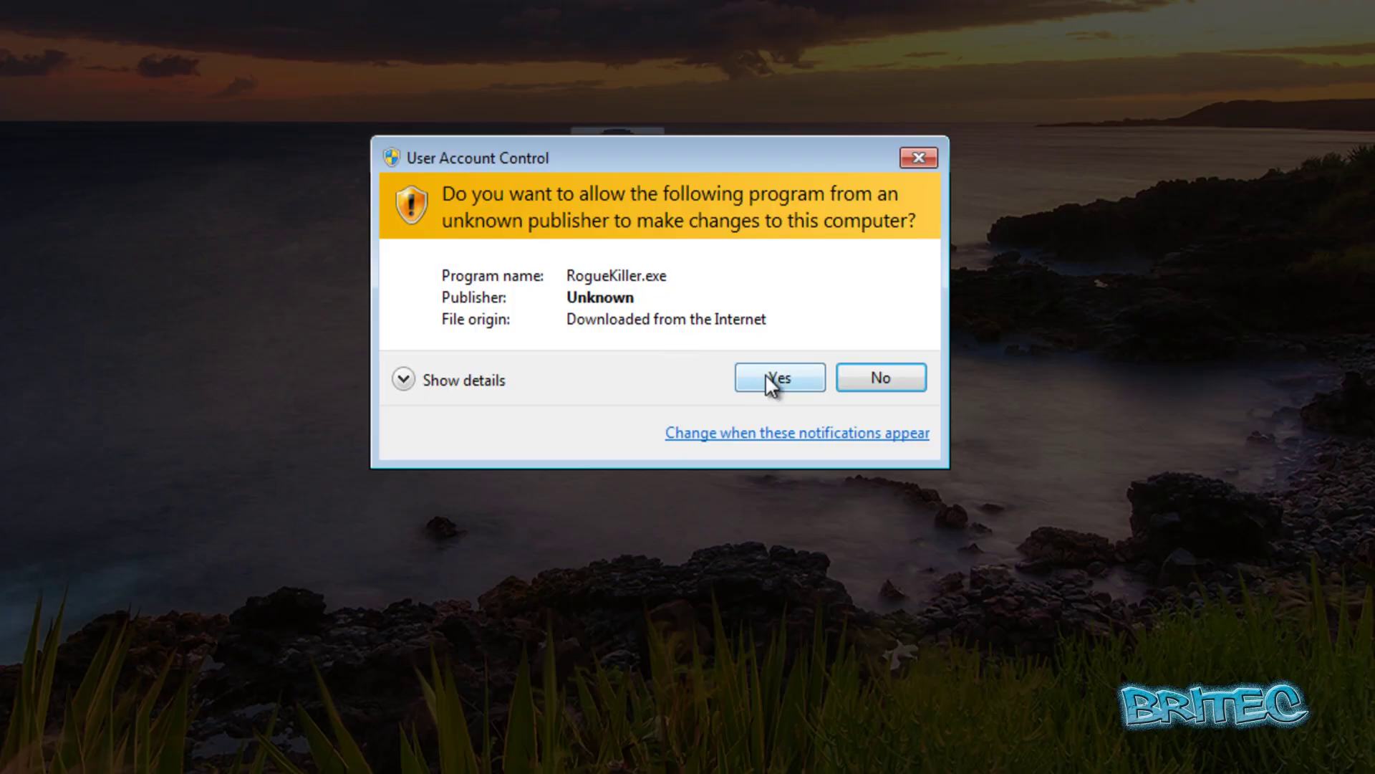
left_click(765, 374)
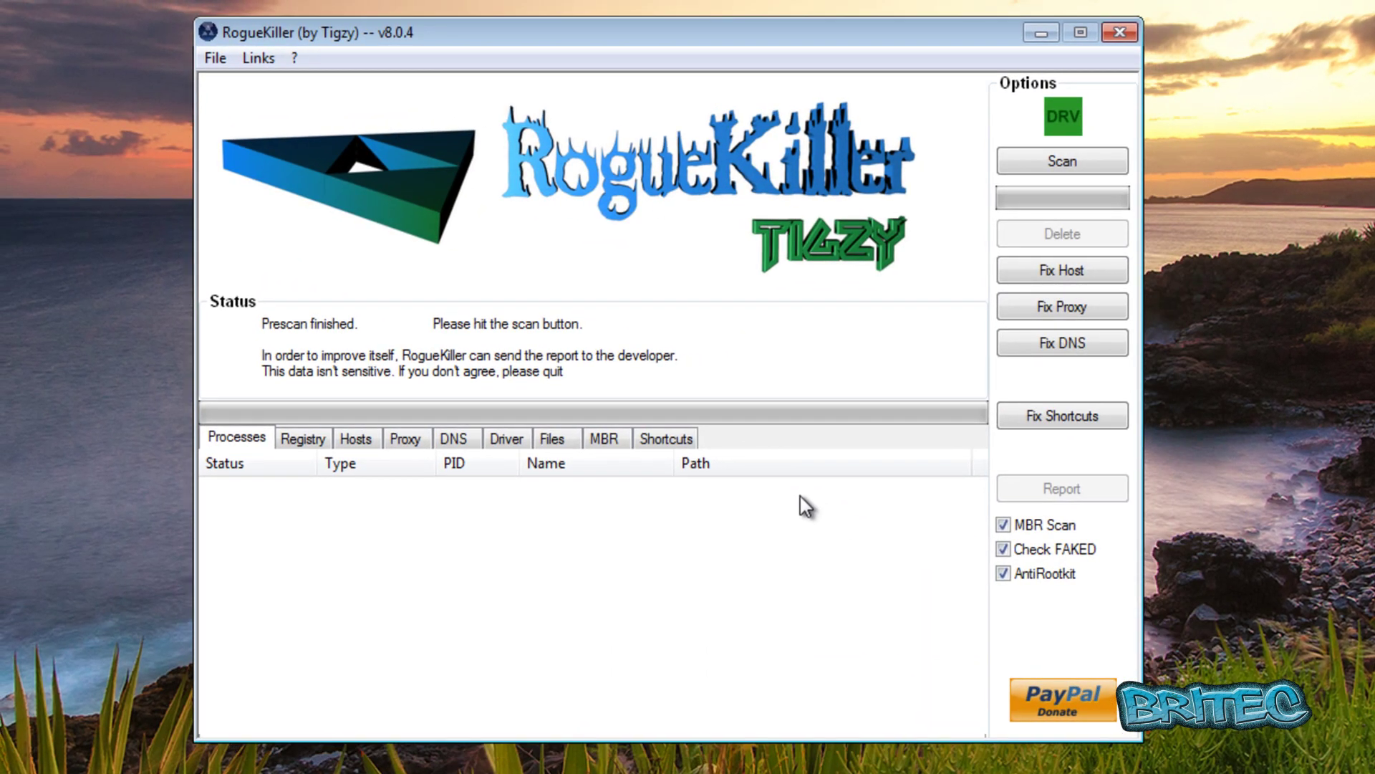
left_click(1065, 167)
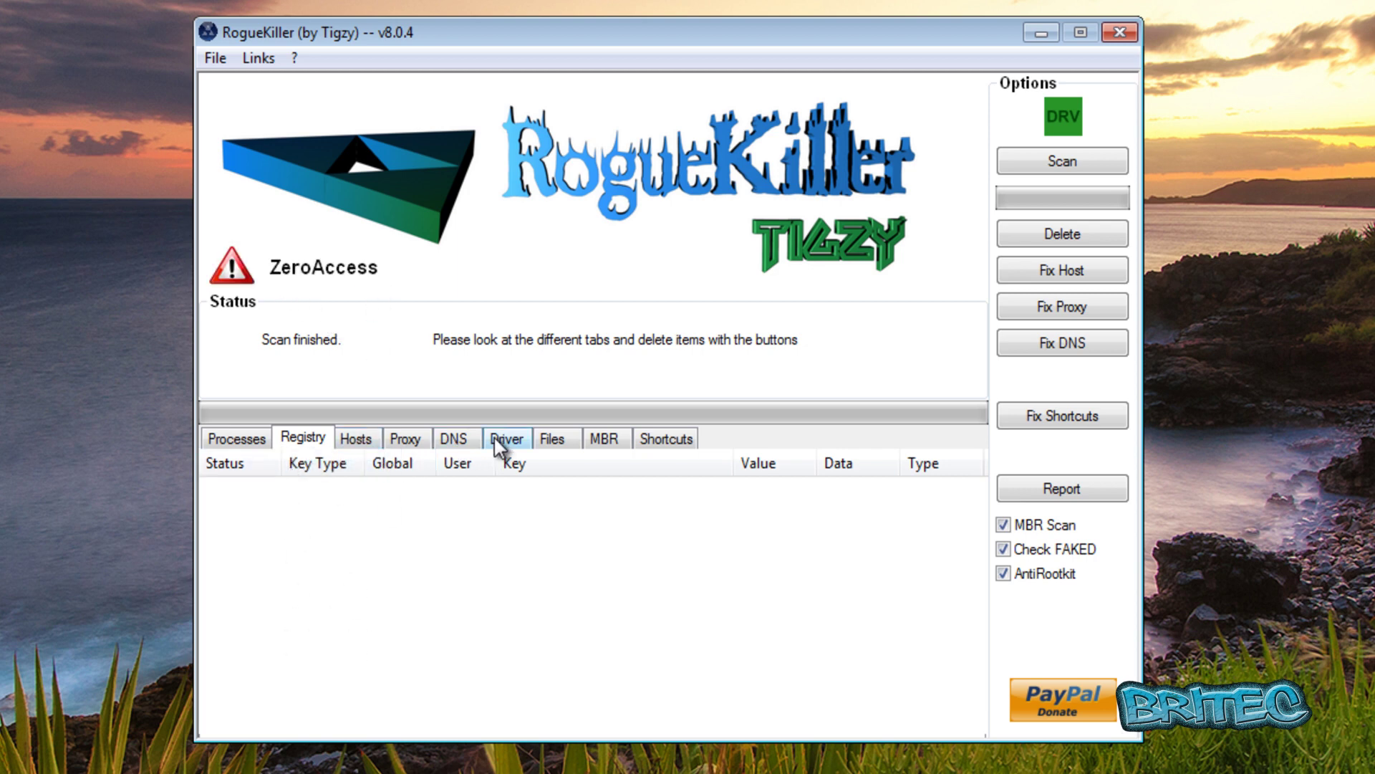
Step: Delete the three remaining ZeroAccess recycle-bin items, confirm they show REMOVED, and close RogueKiller
left_click(553, 438)
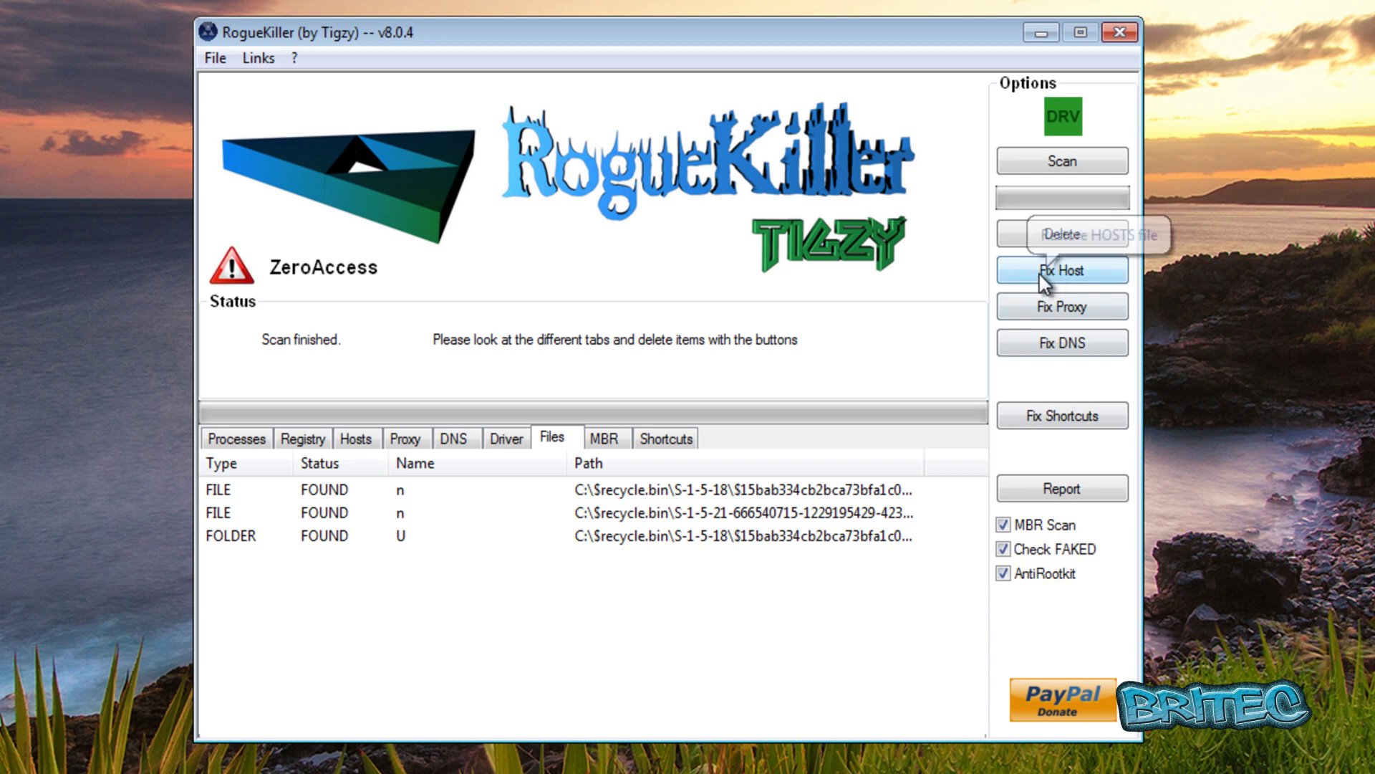
left_click(232, 491)
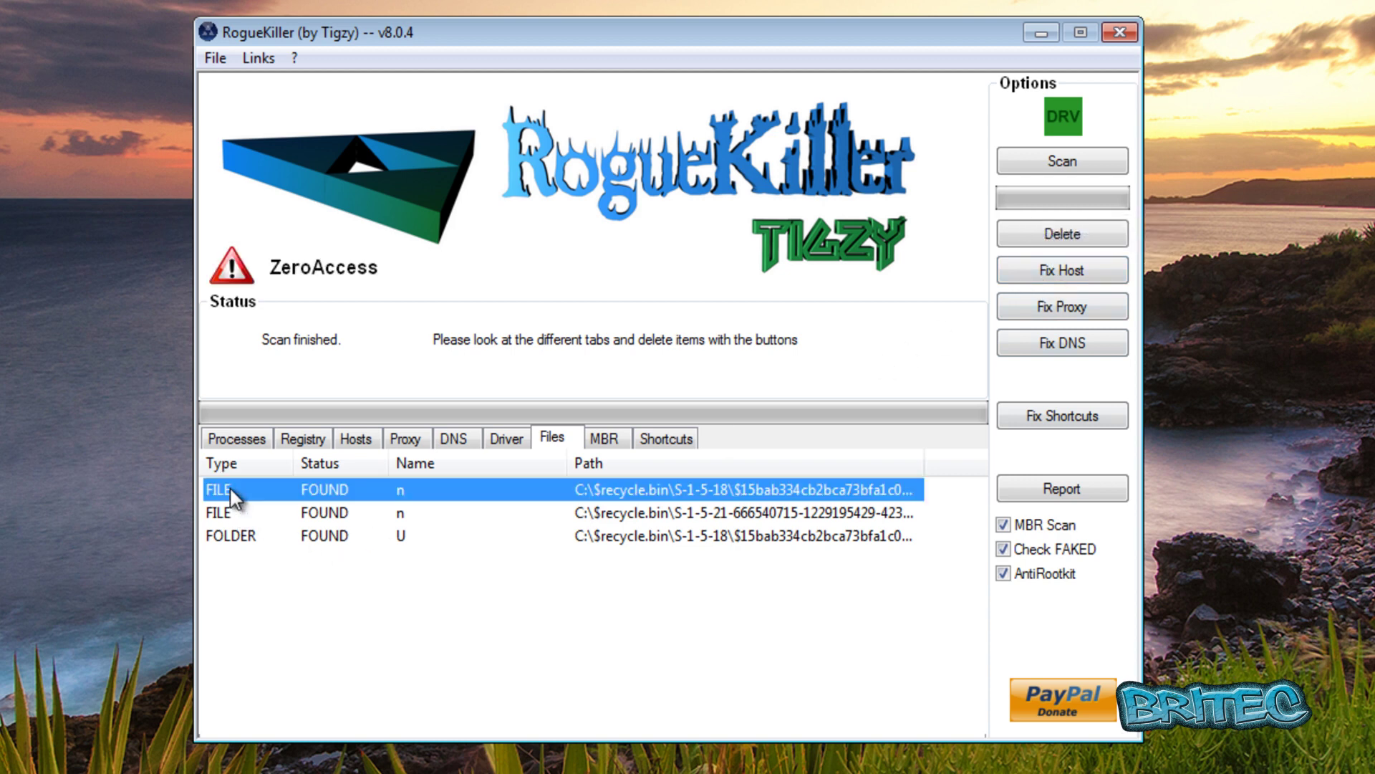
left_click(236, 538, "shift")
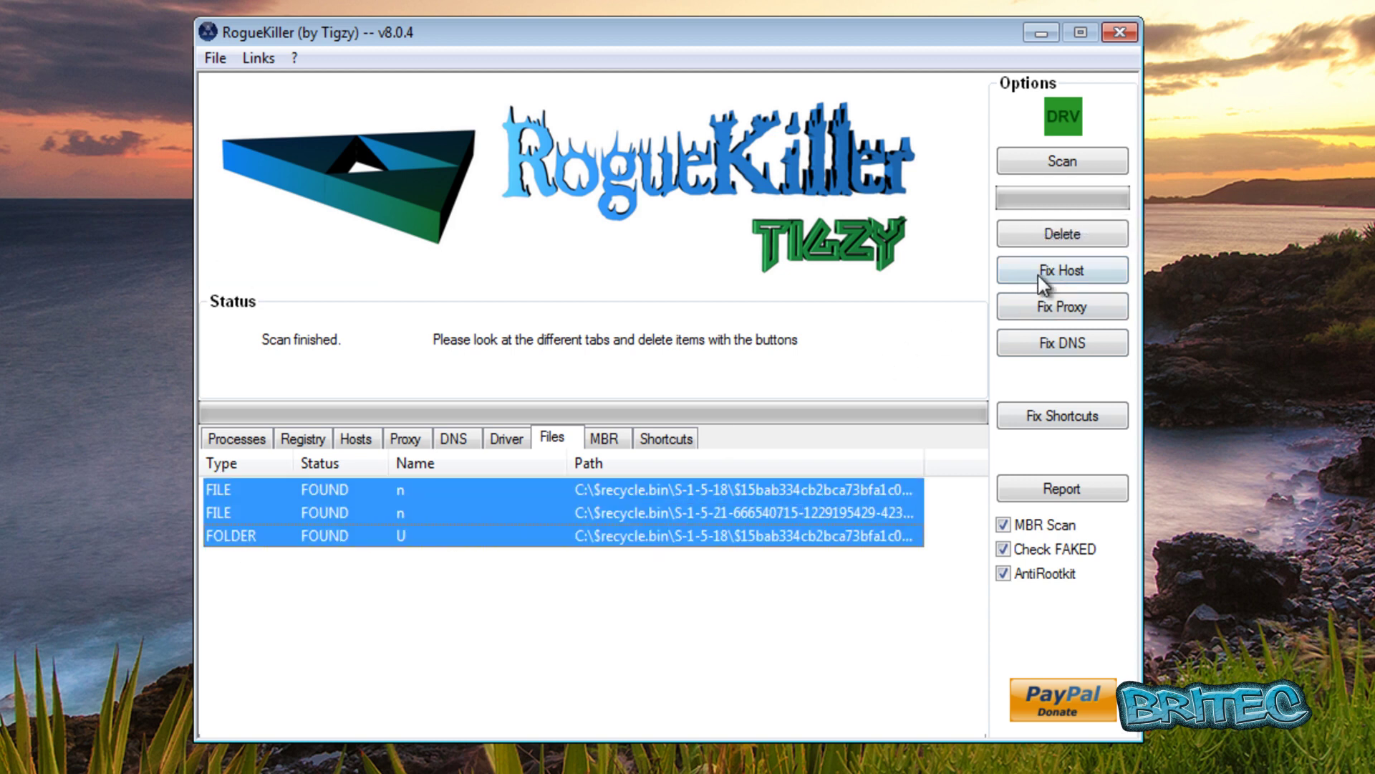
left_click(1053, 231)
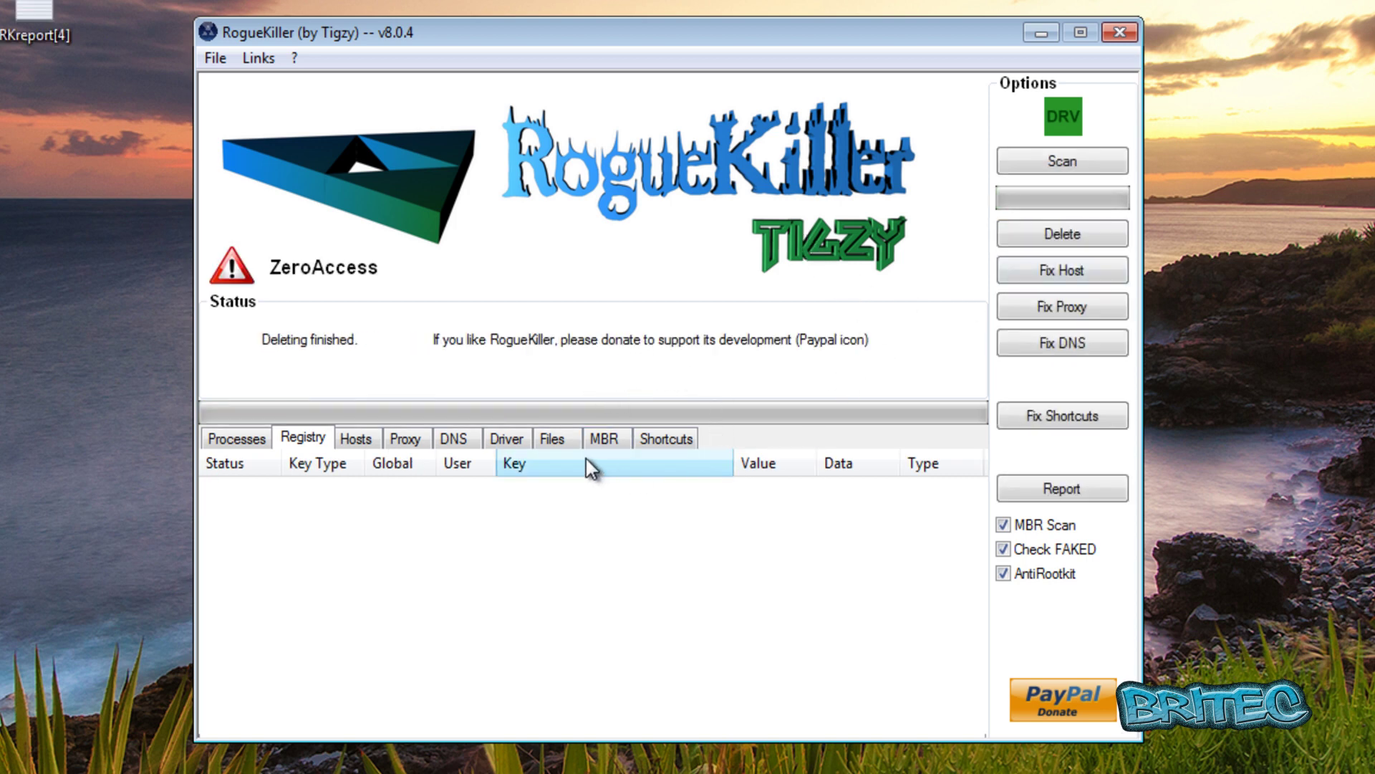
left_click(553, 440)
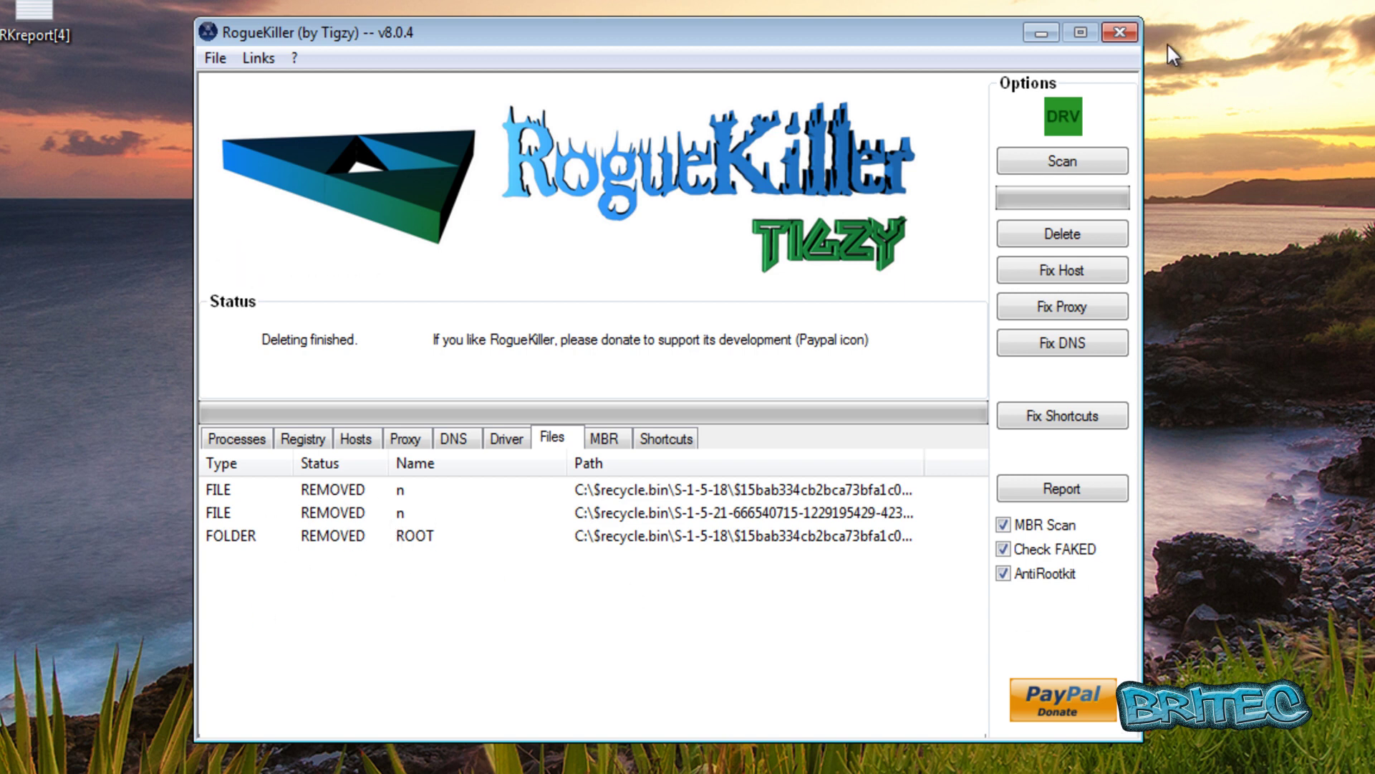
left_click(1122, 34)
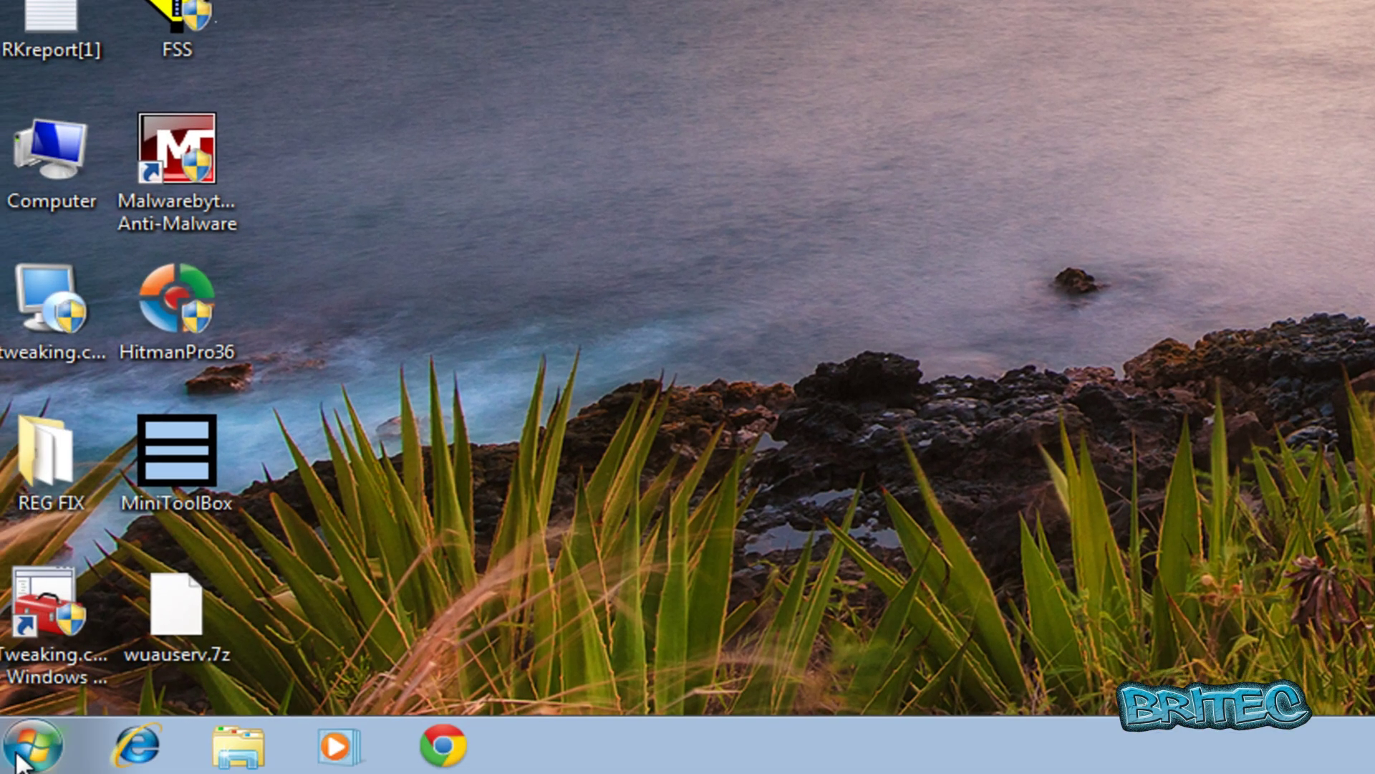
Step: Restart Windows 7 from the Start menu
left_click(20, 761)
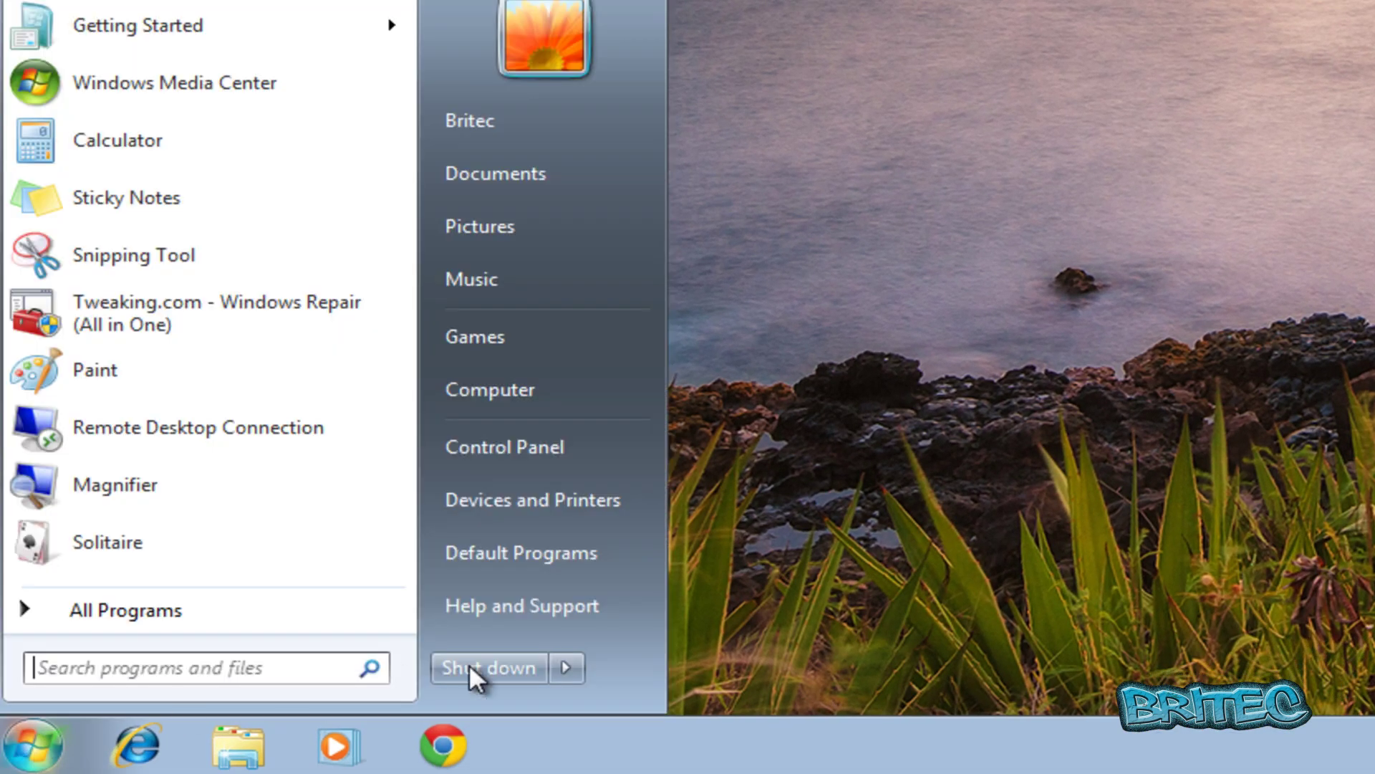
left_click(565, 667)
left_click(660, 627)
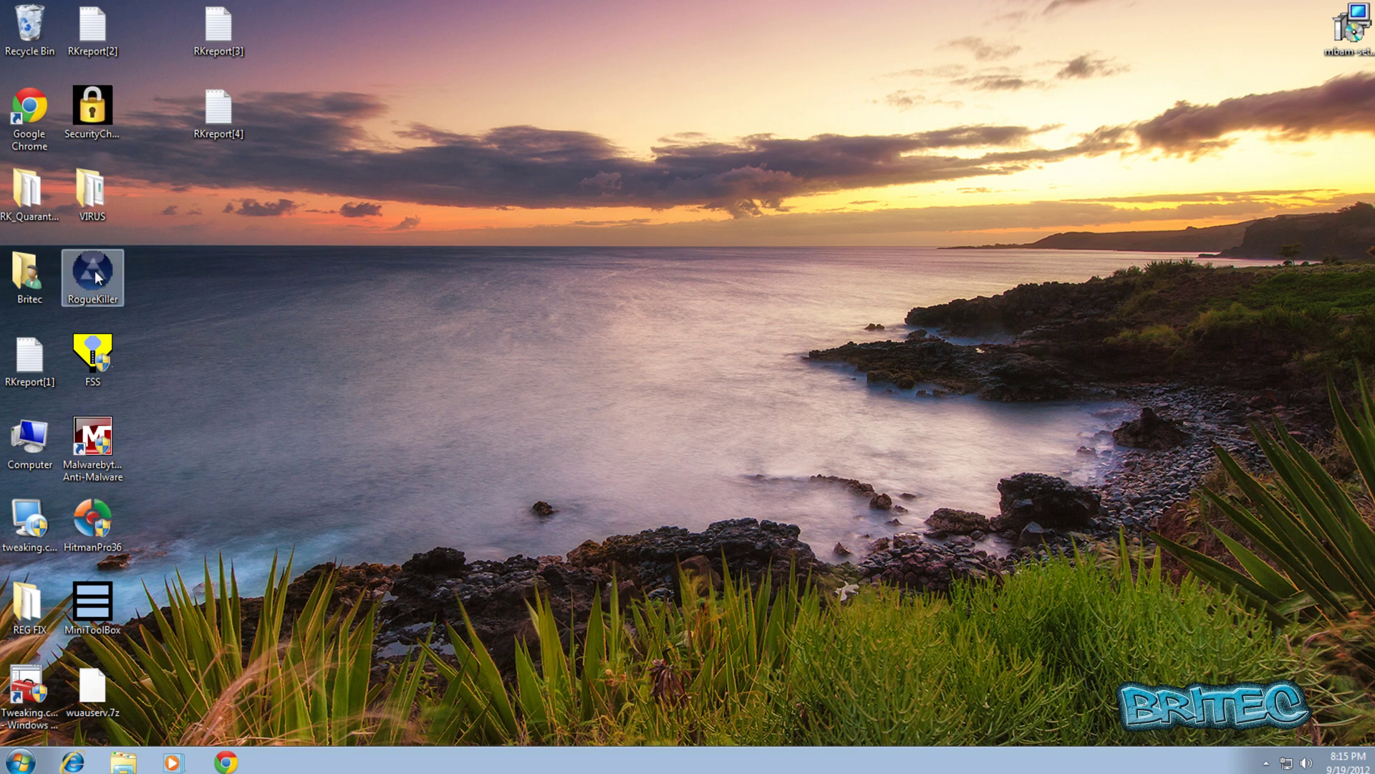
Step: After the reboot, launch RogueKiller as administrator and allow it through UAC
left_click_drag(91, 273, 659, 276)
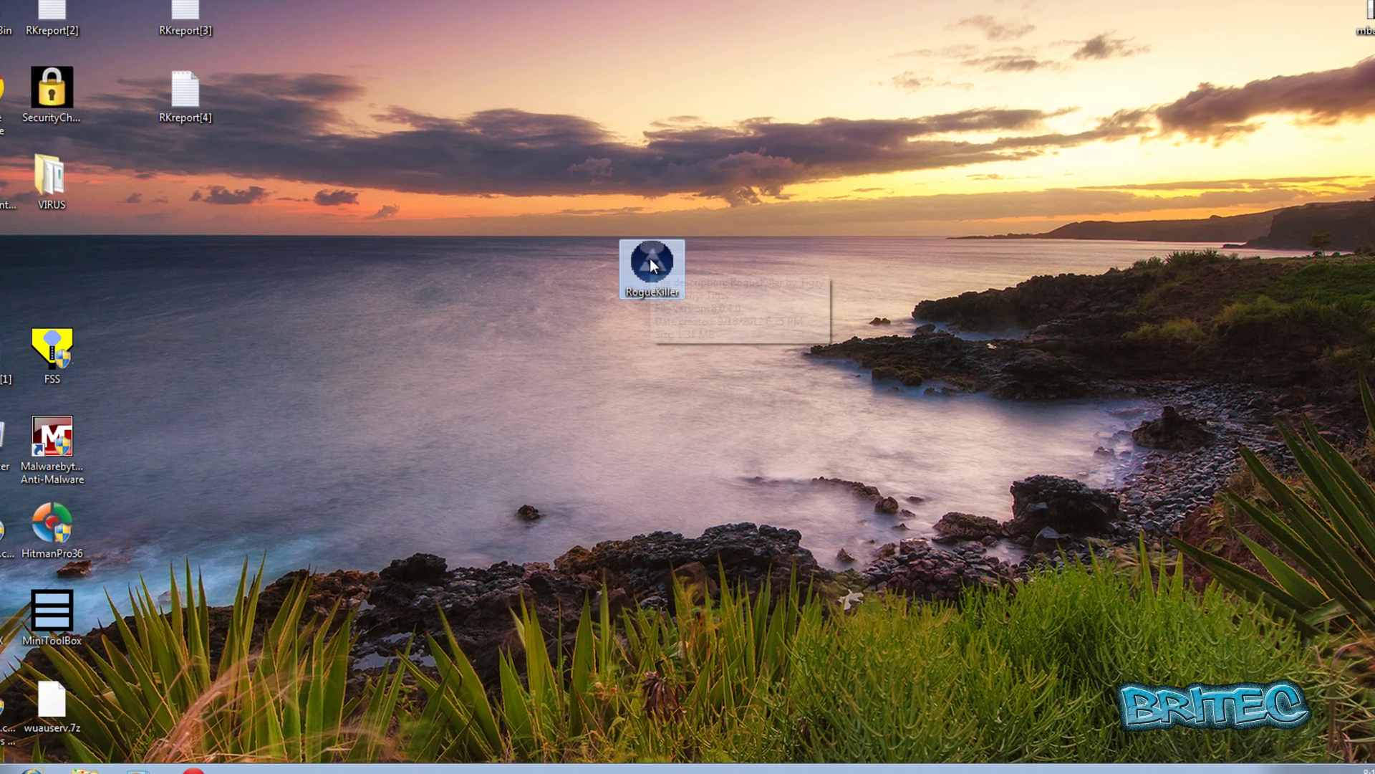
right_click(651, 264)
left_click(635, 208)
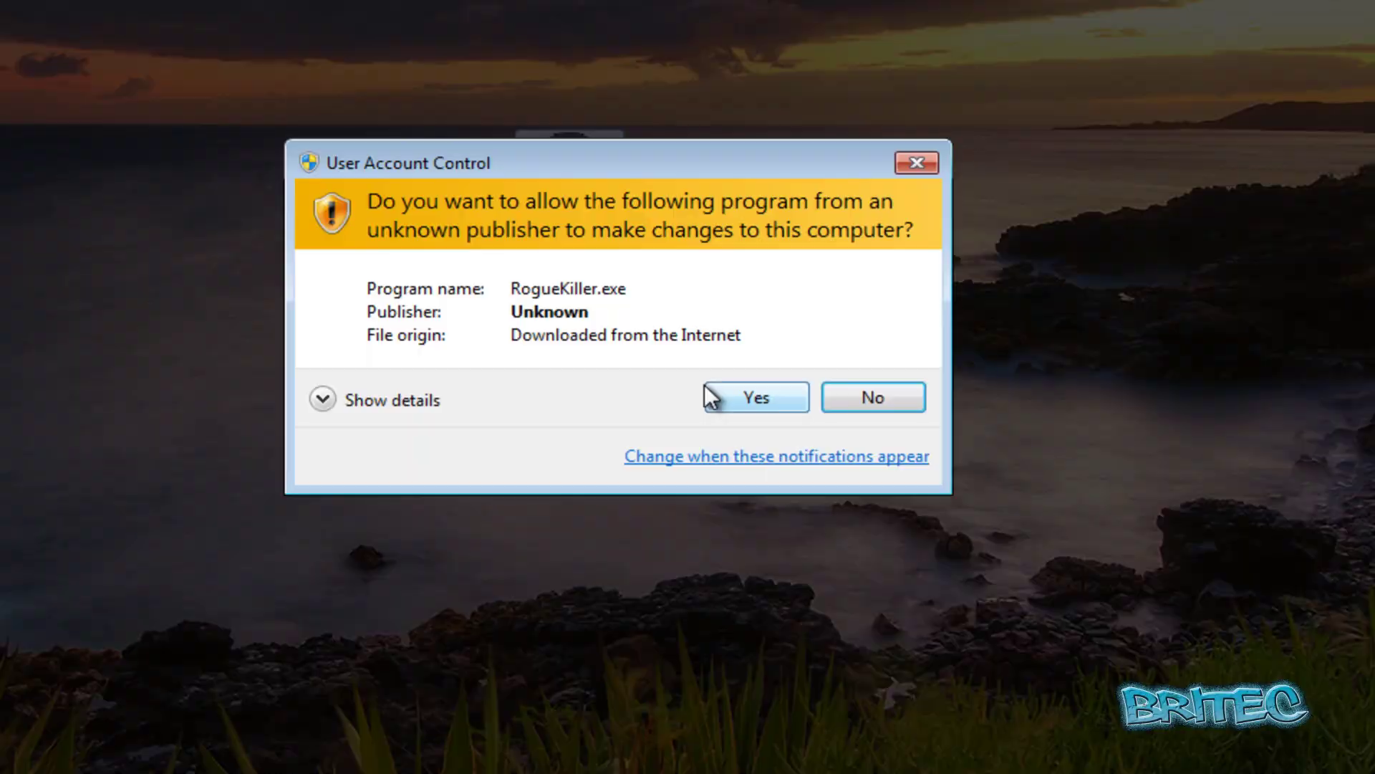
left_click(750, 398)
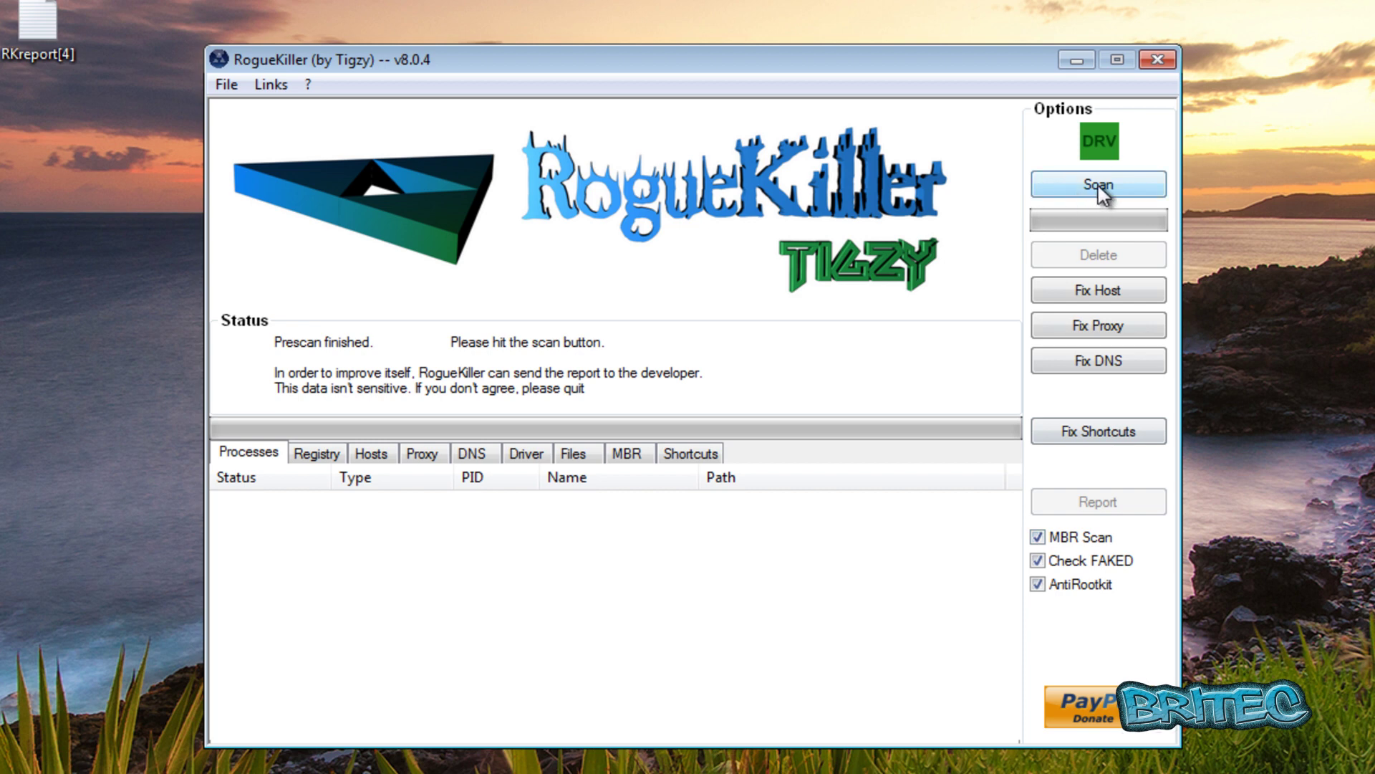
Step: Rescan with RogueKiller, confirm the Hosts, Proxy, DNS, Driver and Files tabs are clean, and close it
left_click(1099, 186)
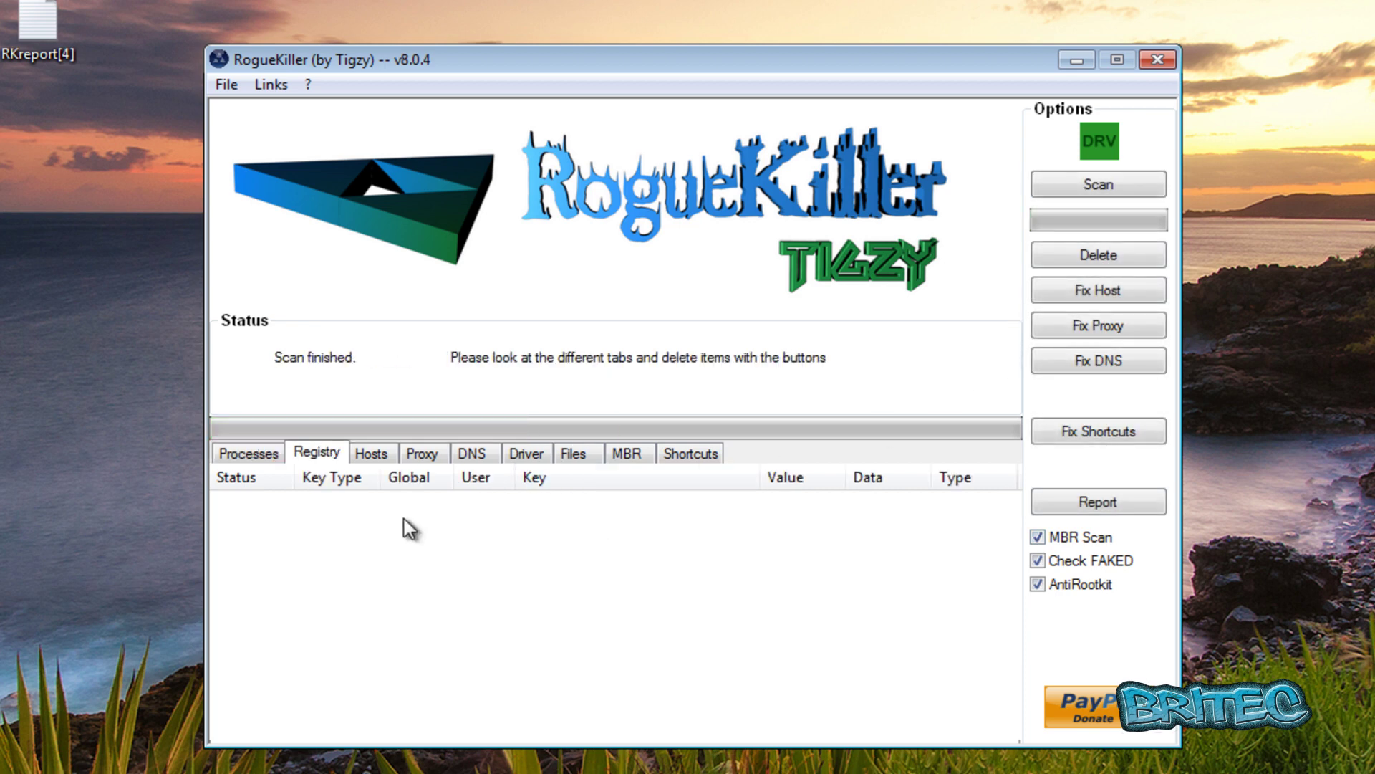
left_click(370, 462)
left_click(422, 466)
left_click(469, 462)
left_click(528, 464)
left_click(572, 464)
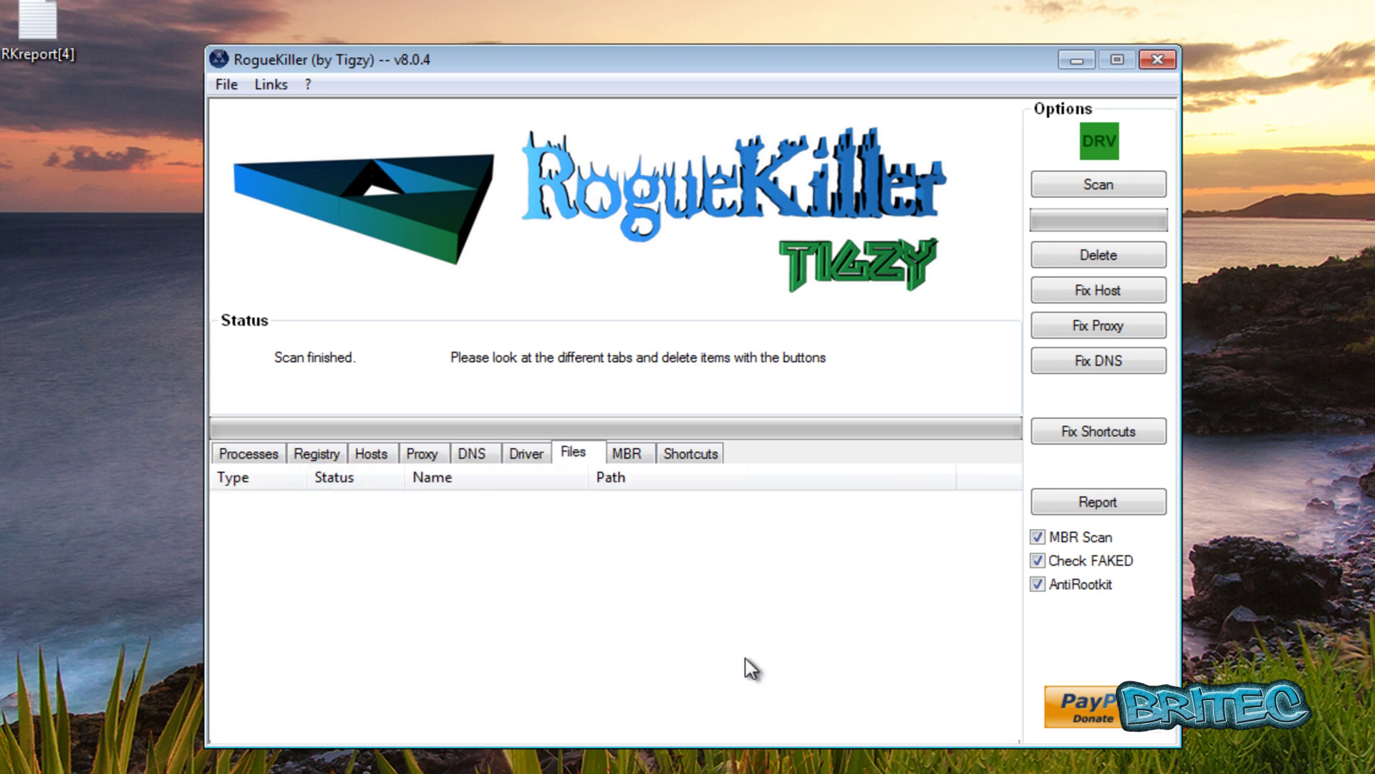
left_click(1158, 60)
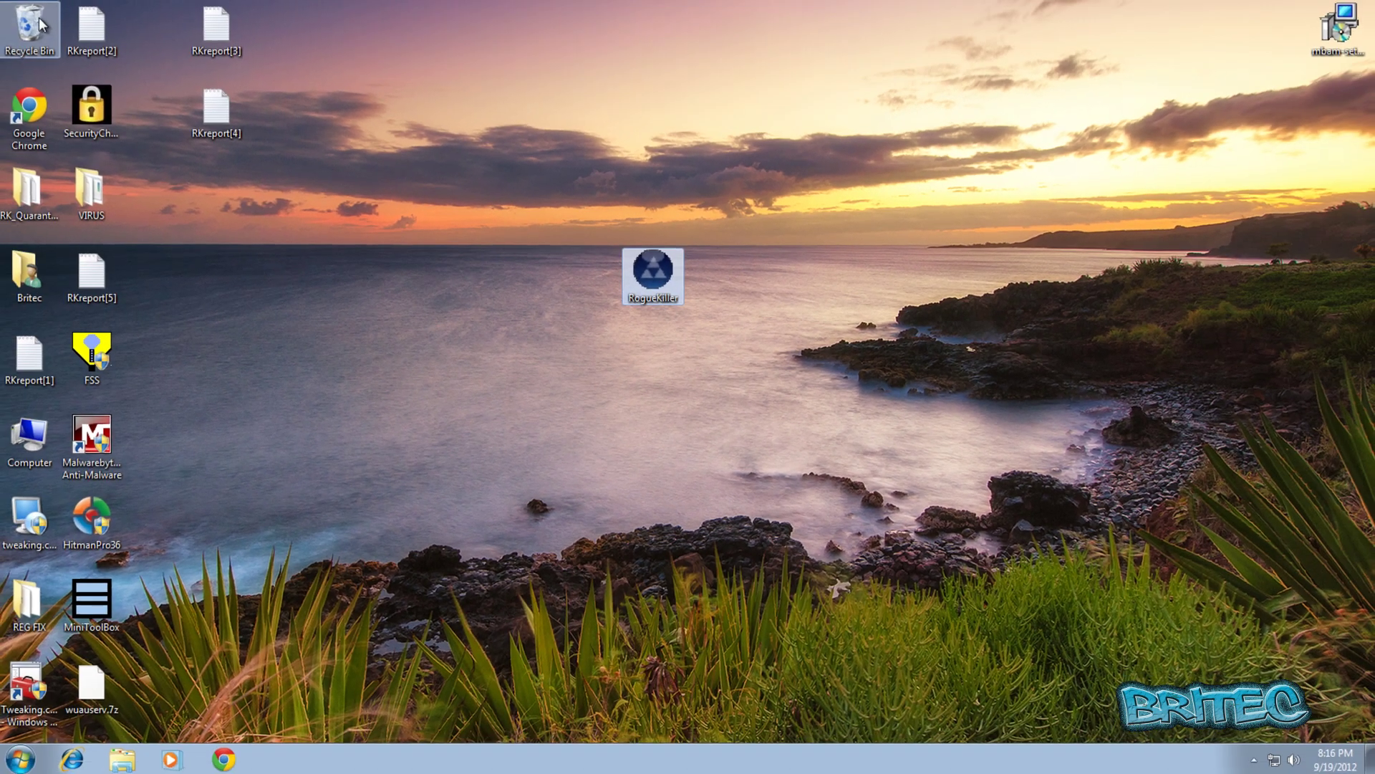
Step: Empty the Recycle Bin
right_click(24, 27)
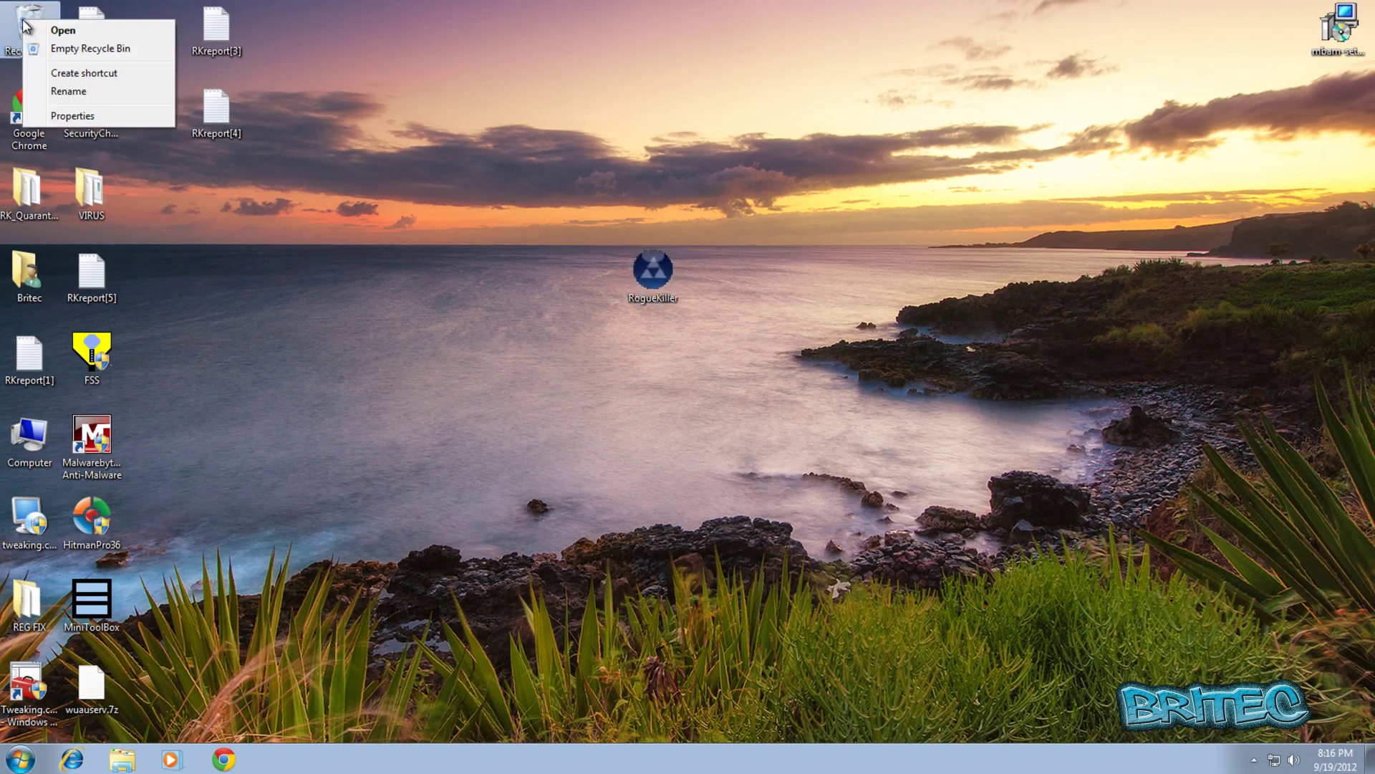
left_click(63, 49)
left_click(719, 387)
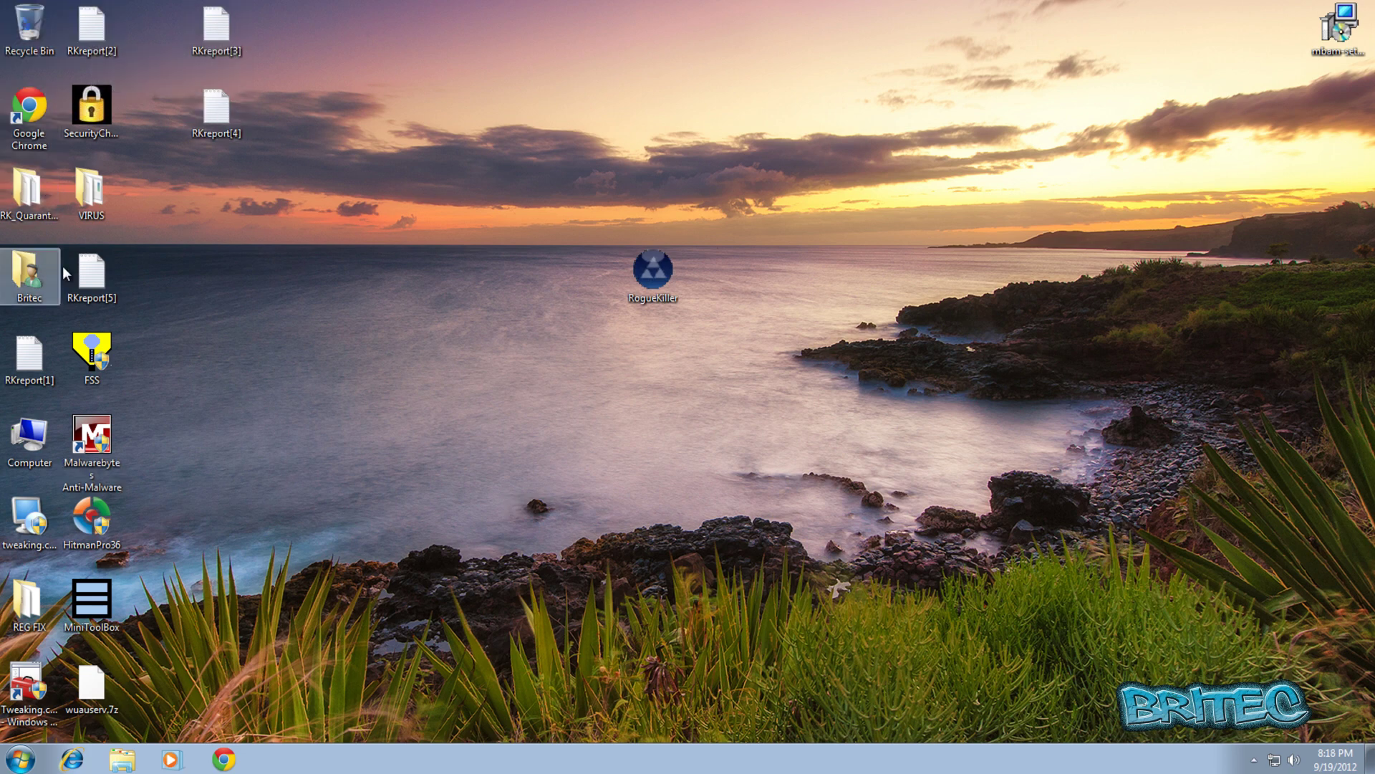
Step: Read through RKreport[1] in Notepad and close it
double_click(31, 358)
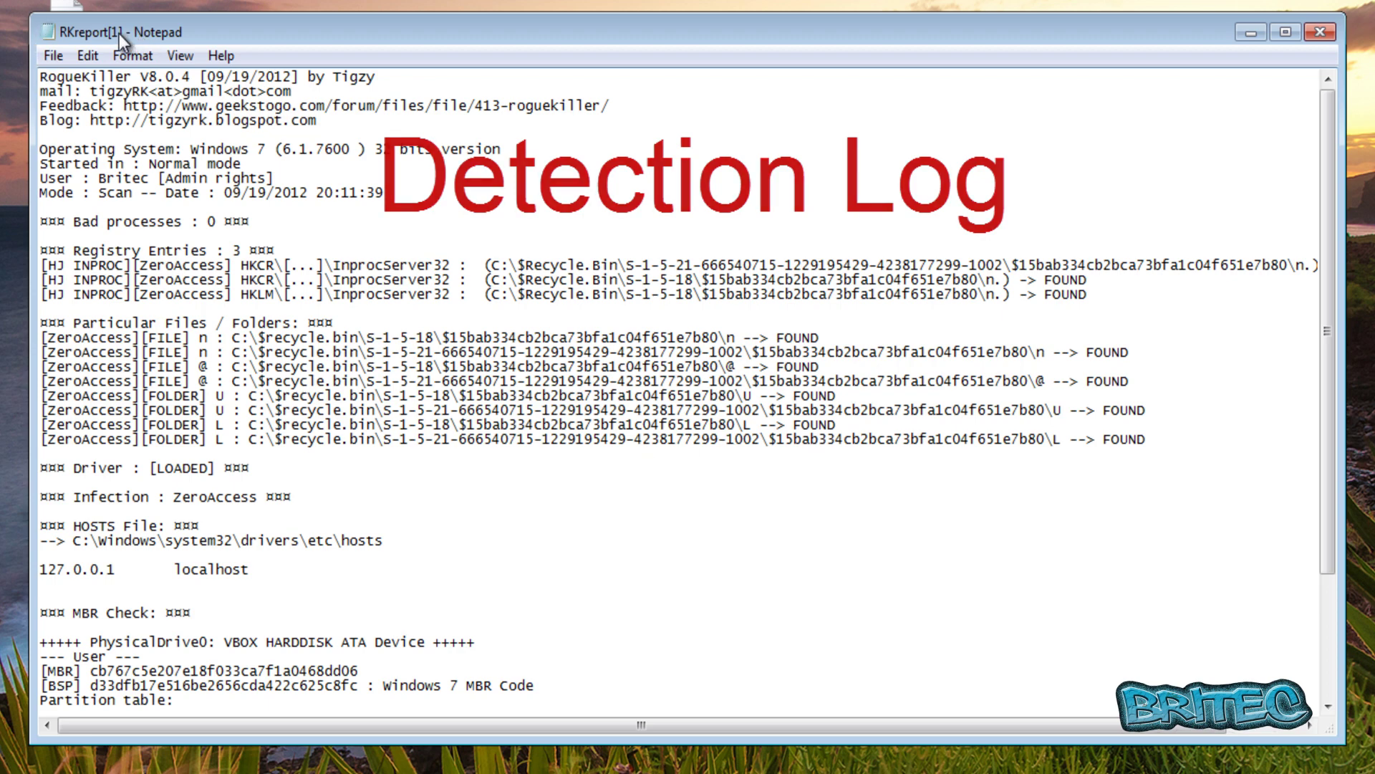
left_click_drag(1323, 266, 1335, 123)
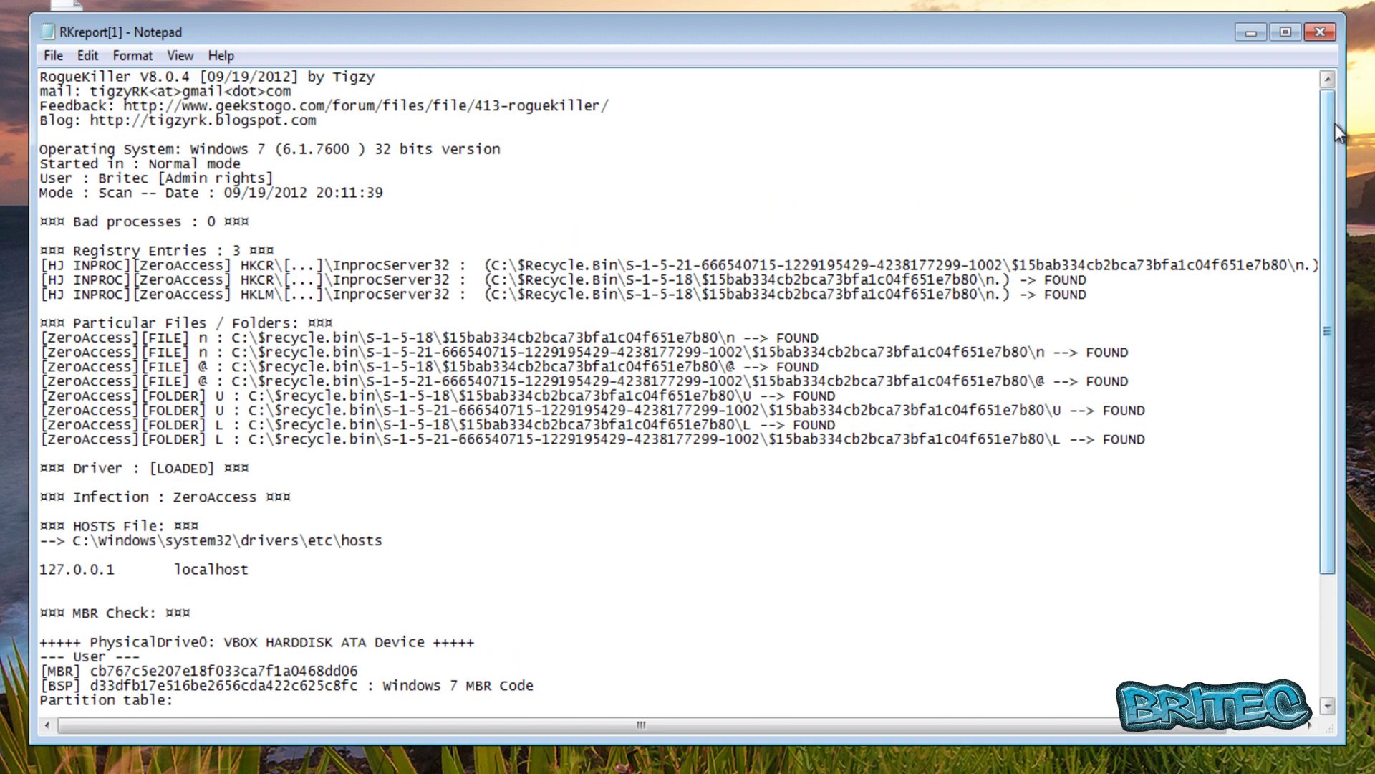
left_click(1322, 32)
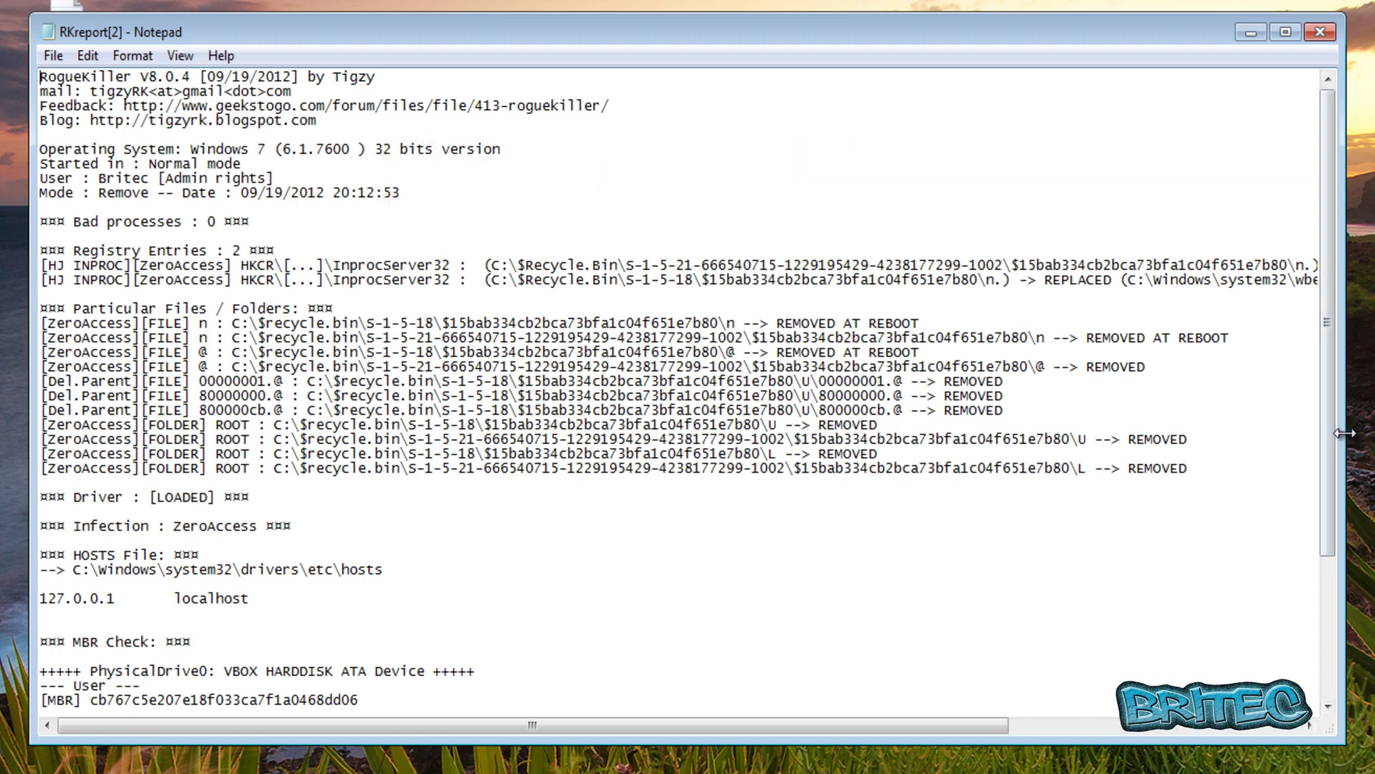
Step: Review RKreport[2], widening the window and scrolling right for long lines, then close Notepad
mouse_move(1320, 433)
left_mouse_down()
mouse_move(1331, 549)
mouse_move(1341, 415)
left_mouse_up()
left_click_drag(1347, 337, 1372, 339)
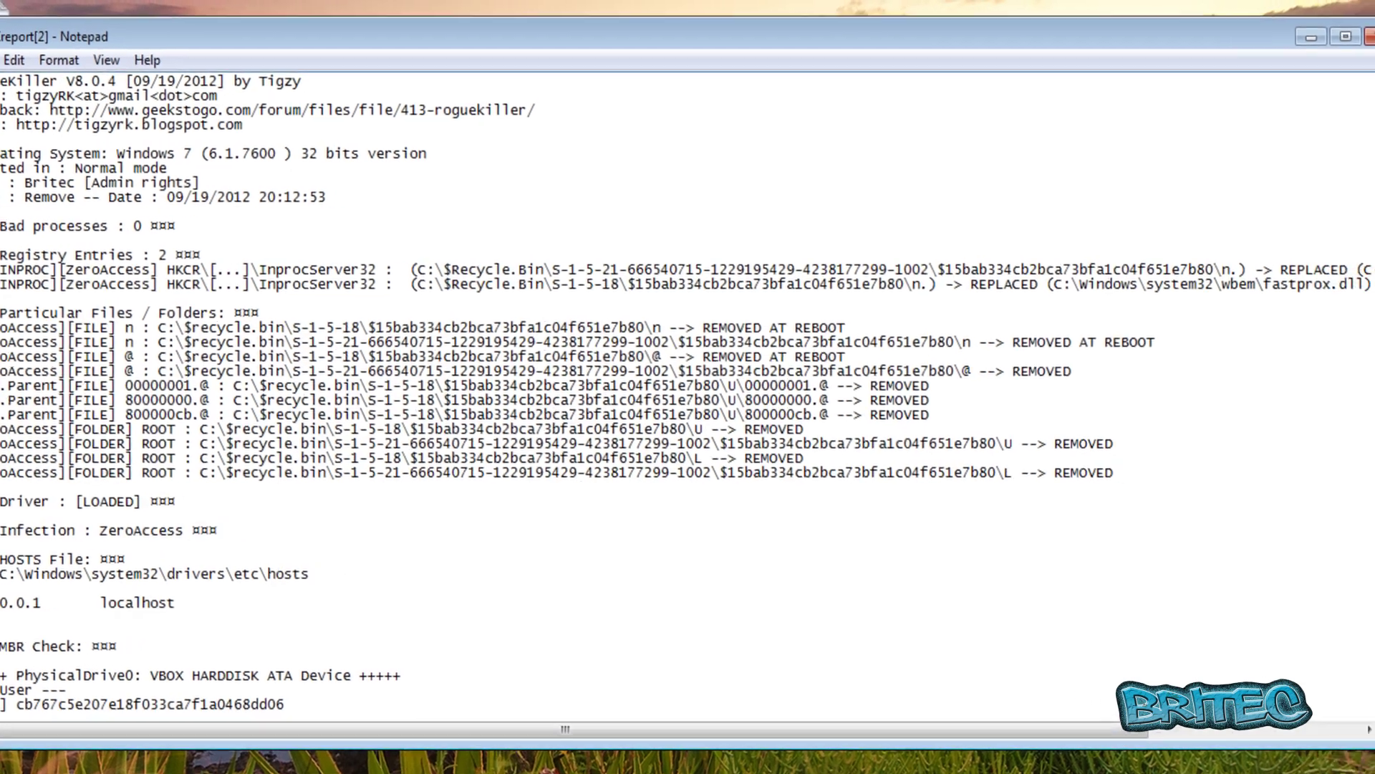
left_click_drag(903, 732, 1112, 733)
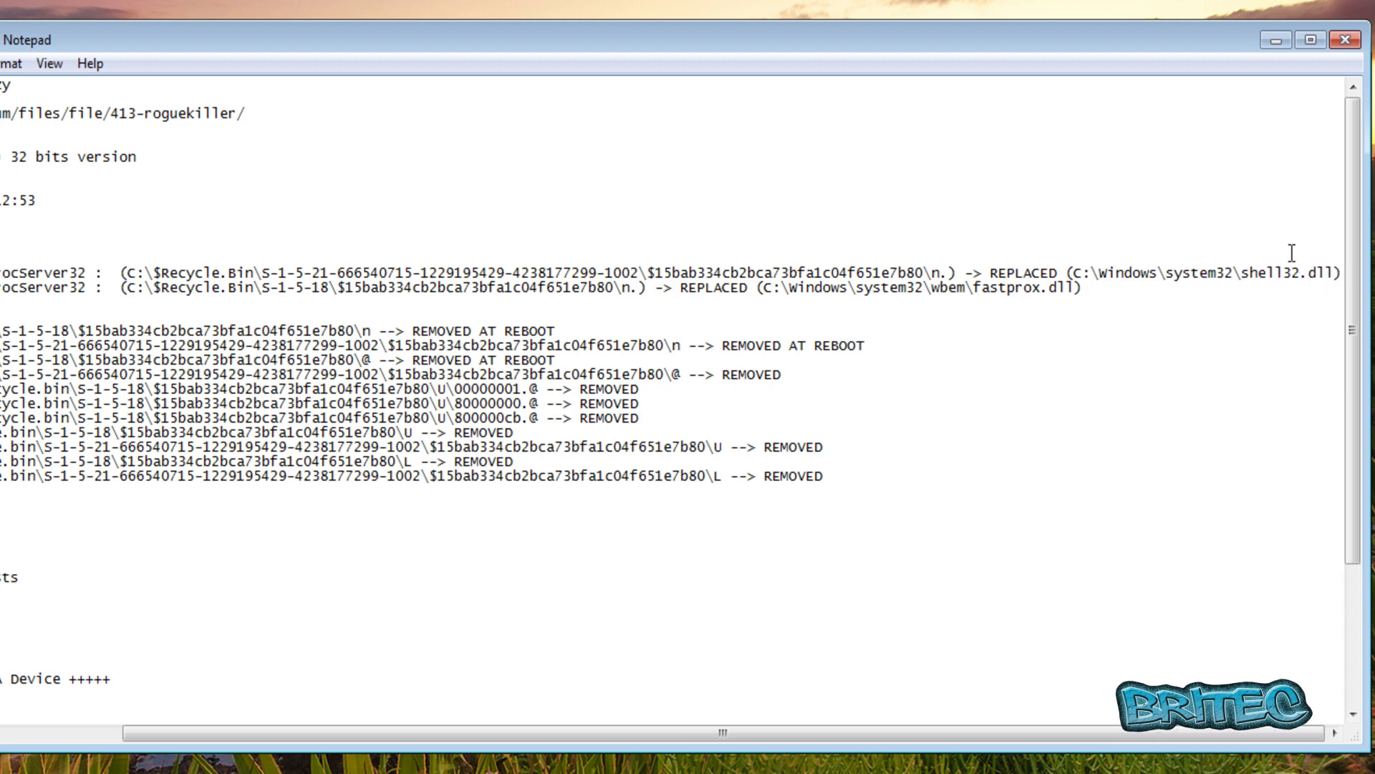
left_click(1343, 39)
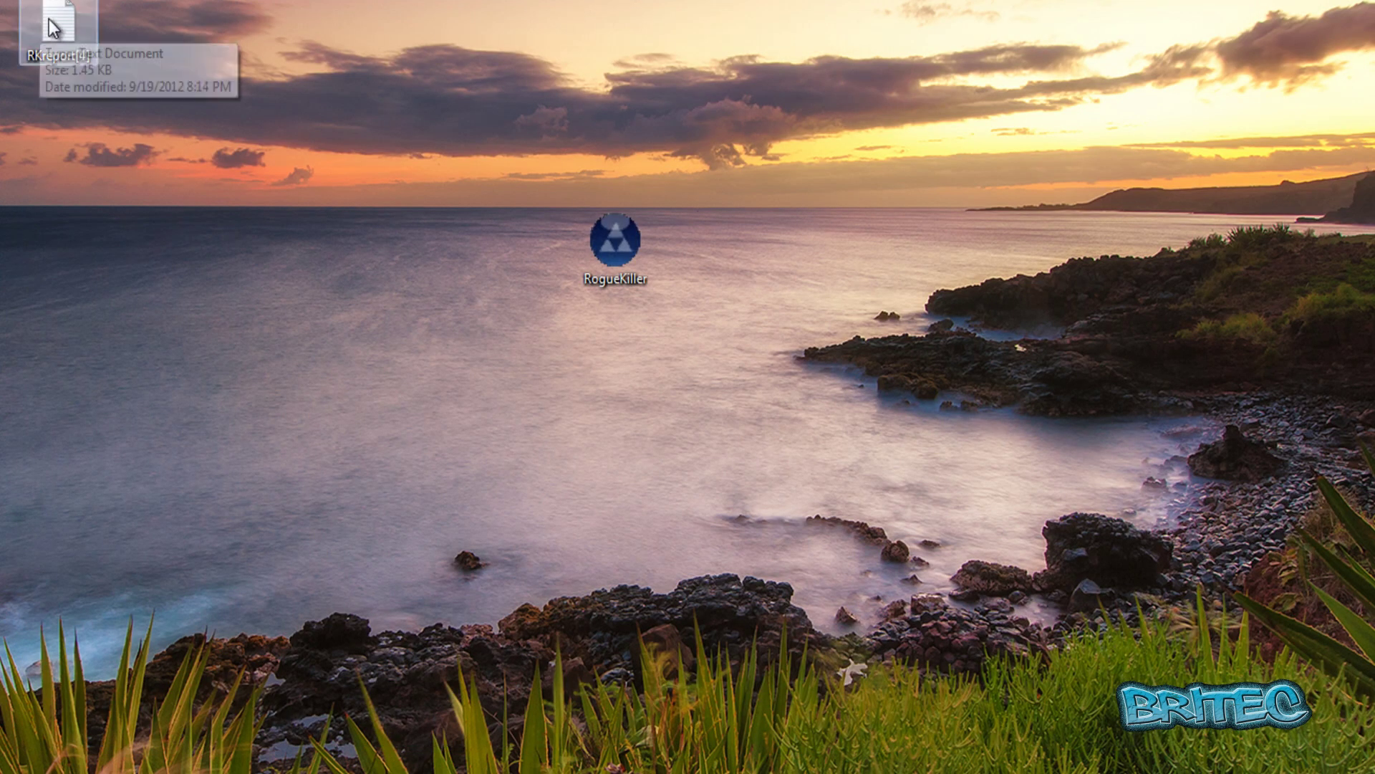
Step: Launch Malwarebytes Anti-Malware and update its database to v2012.09.19.09
double_click(48, 19)
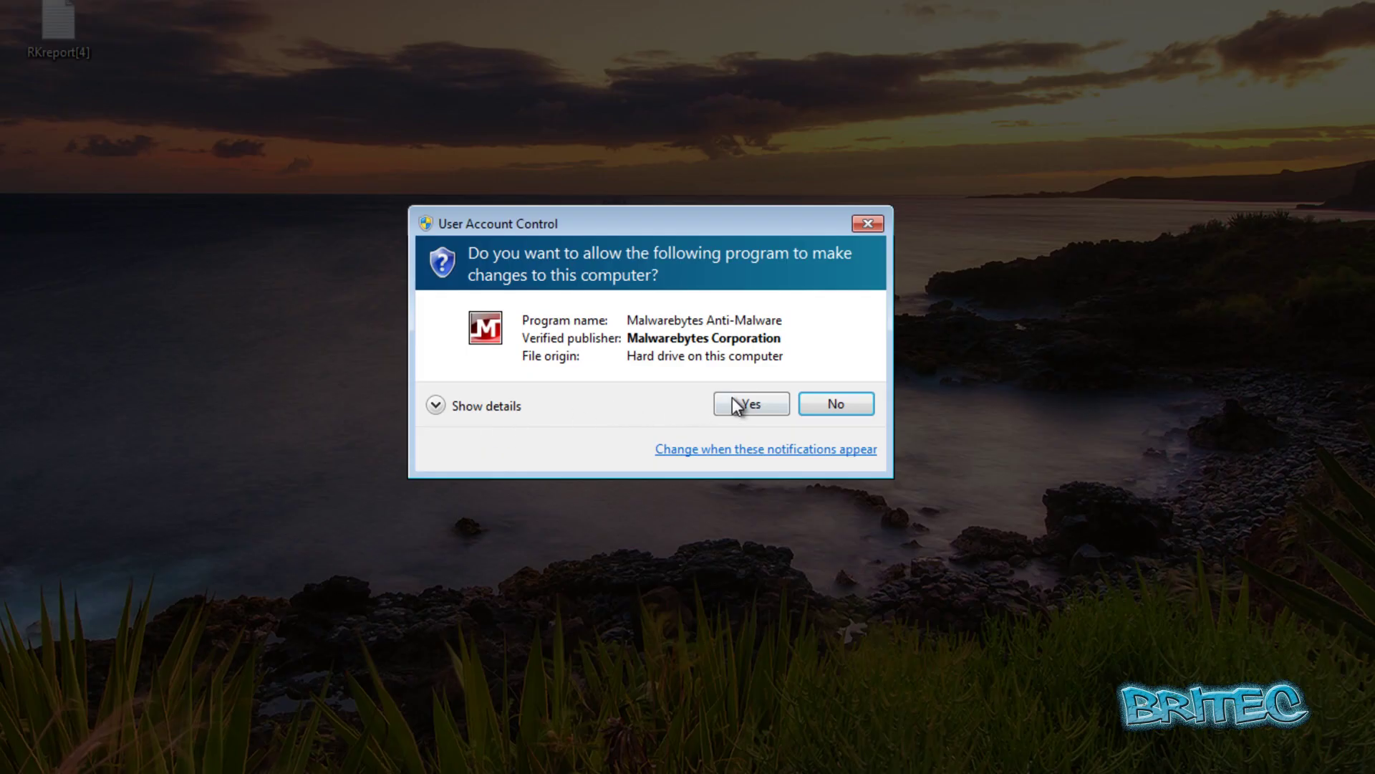
left_click(734, 401)
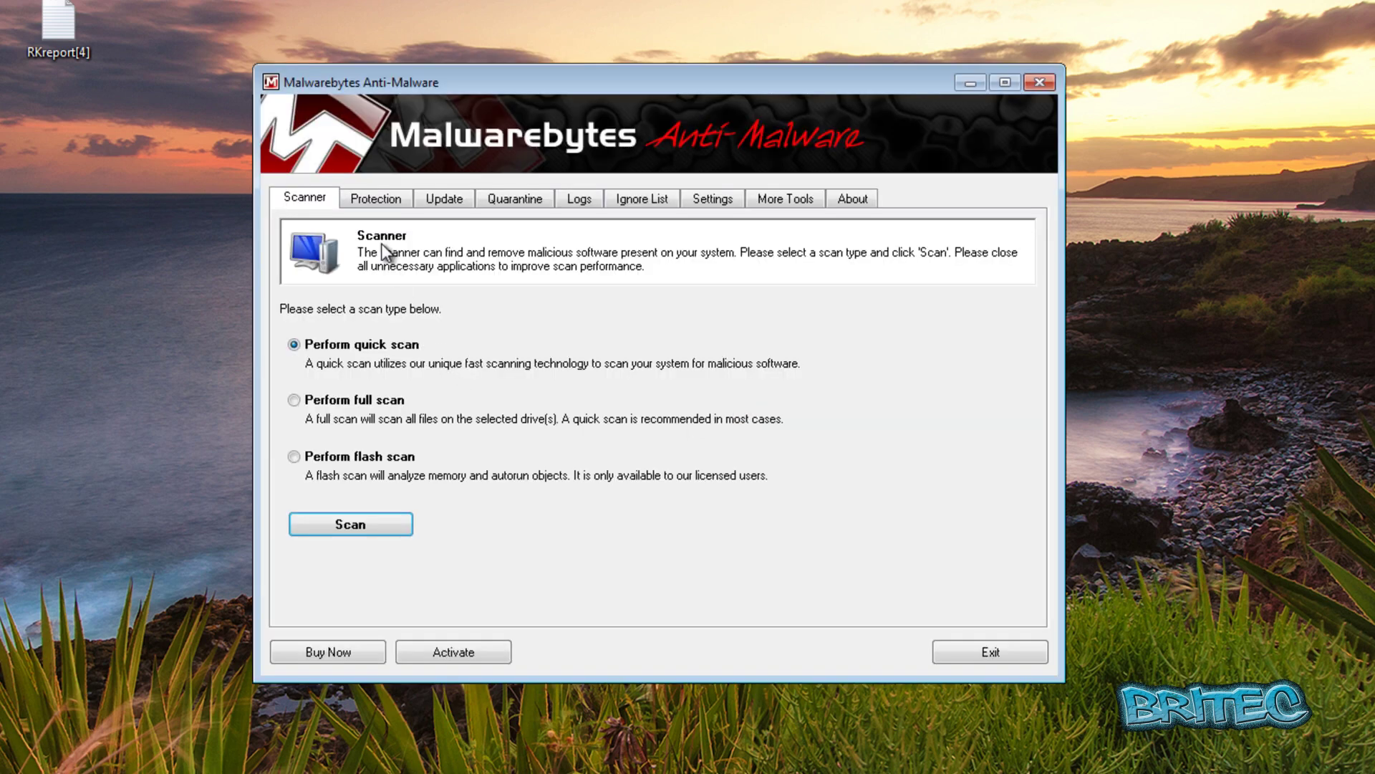
left_click(440, 199)
left_click(366, 406)
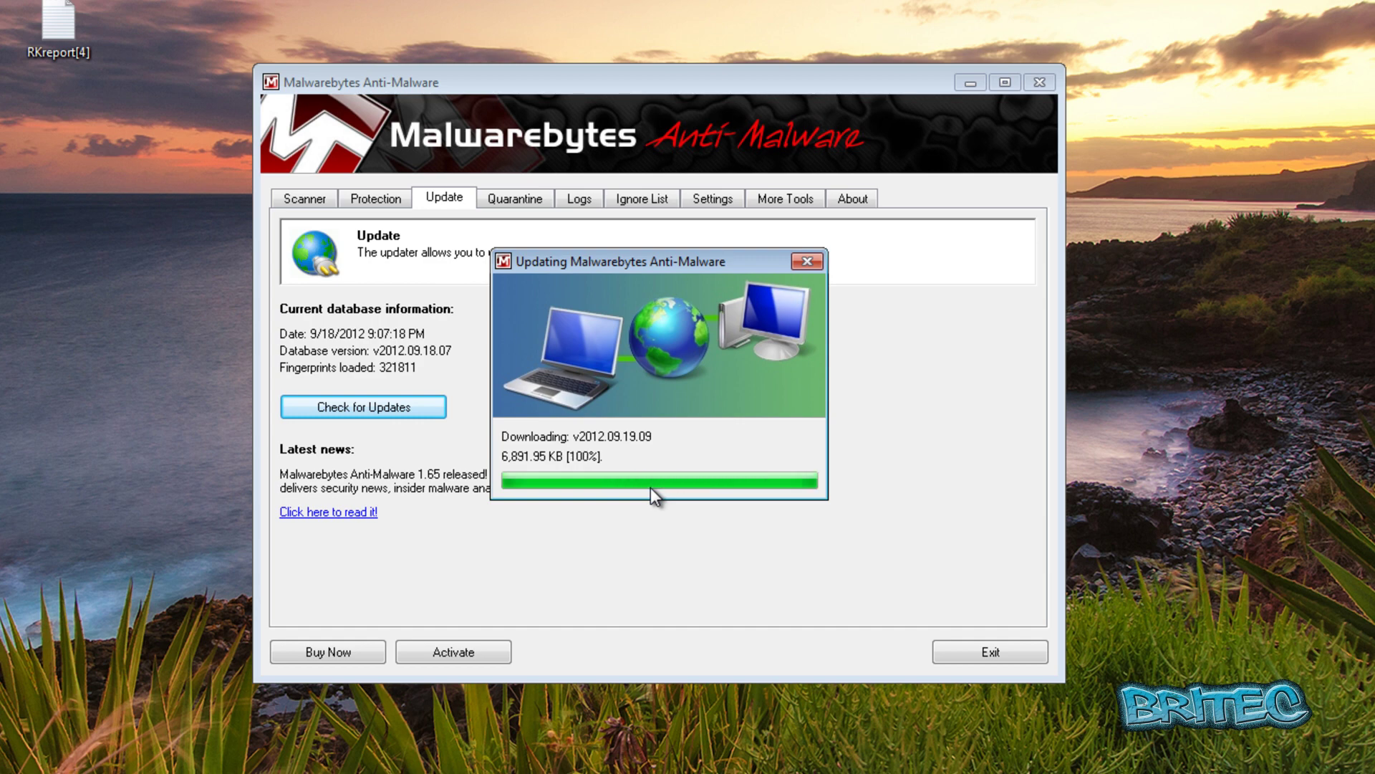
left_click(845, 435)
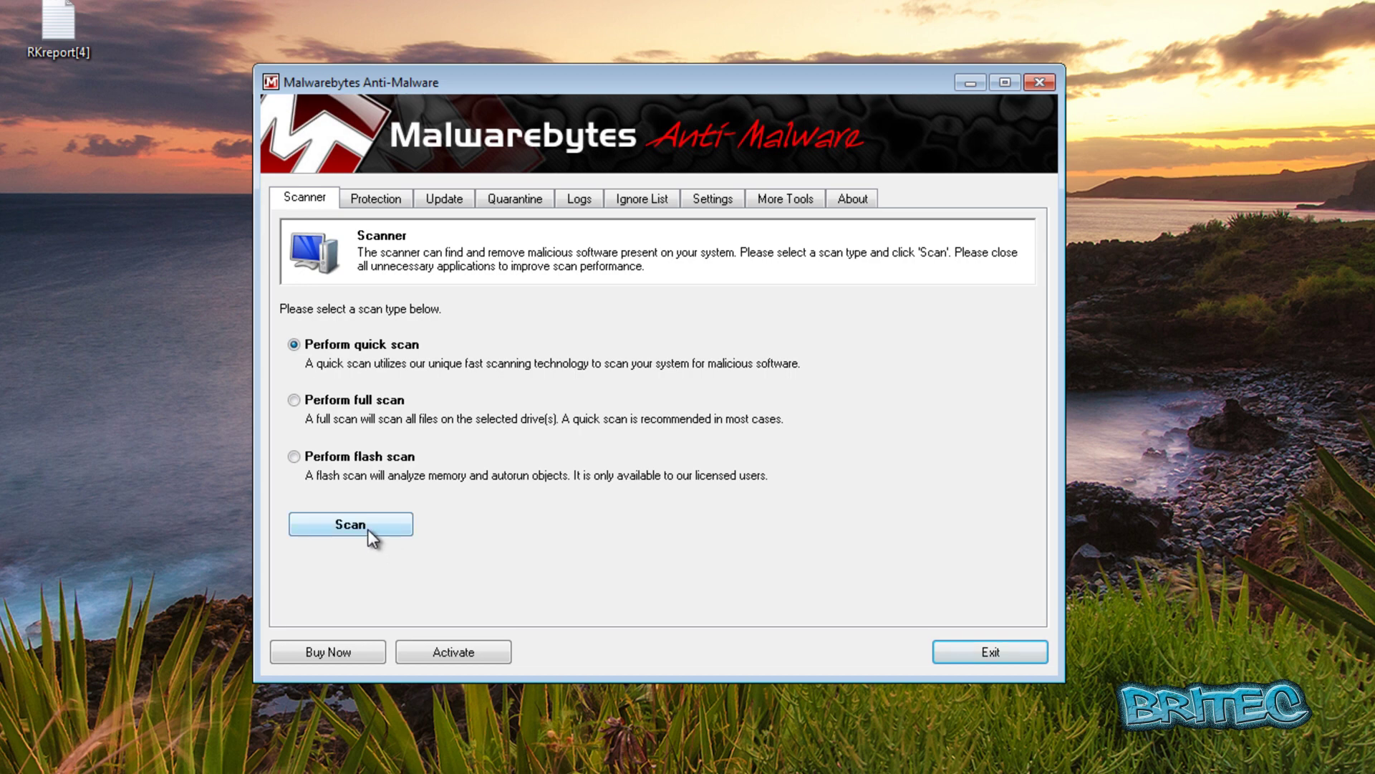
Step: Run a quick scan finding 0 detections in 173930 objects, then exit Malwarebytes
left_click(367, 528)
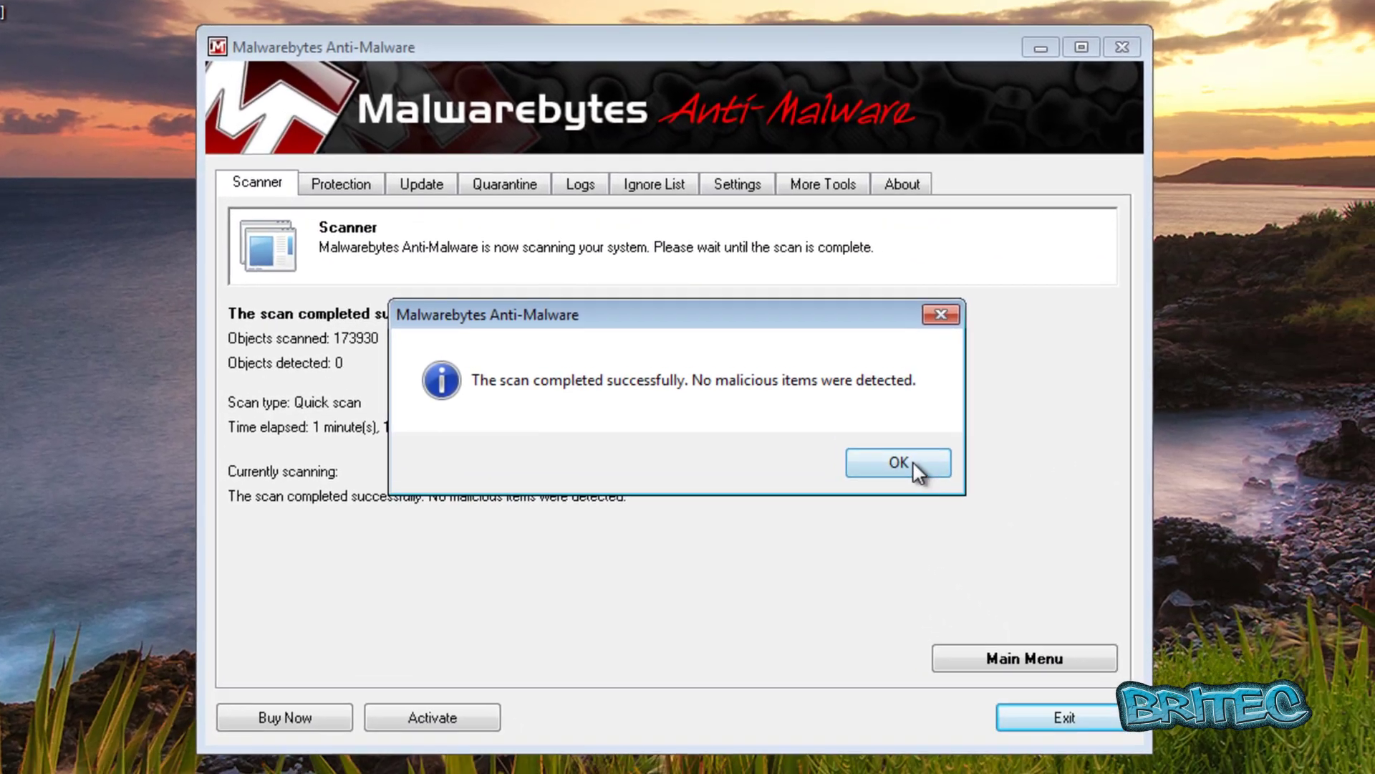
left_click(1053, 536)
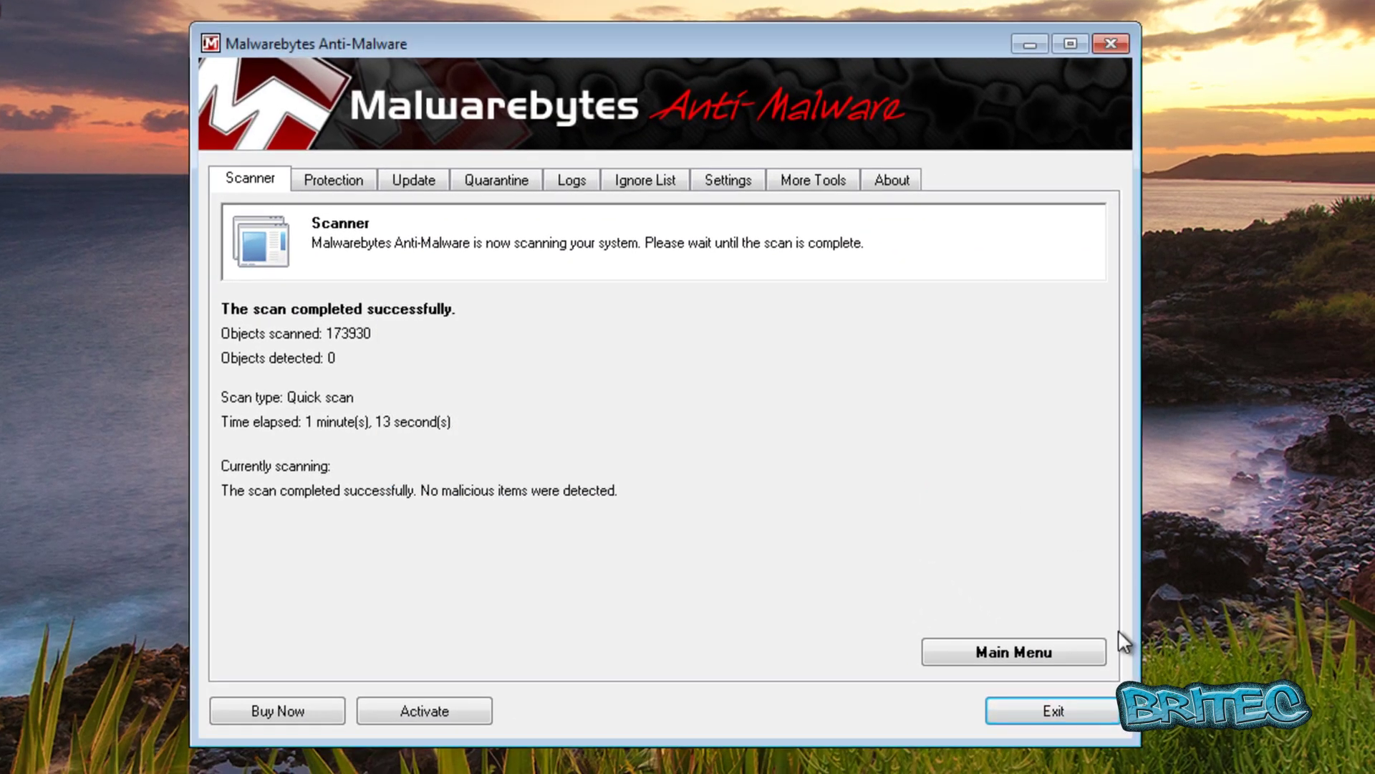
left_click(1040, 714)
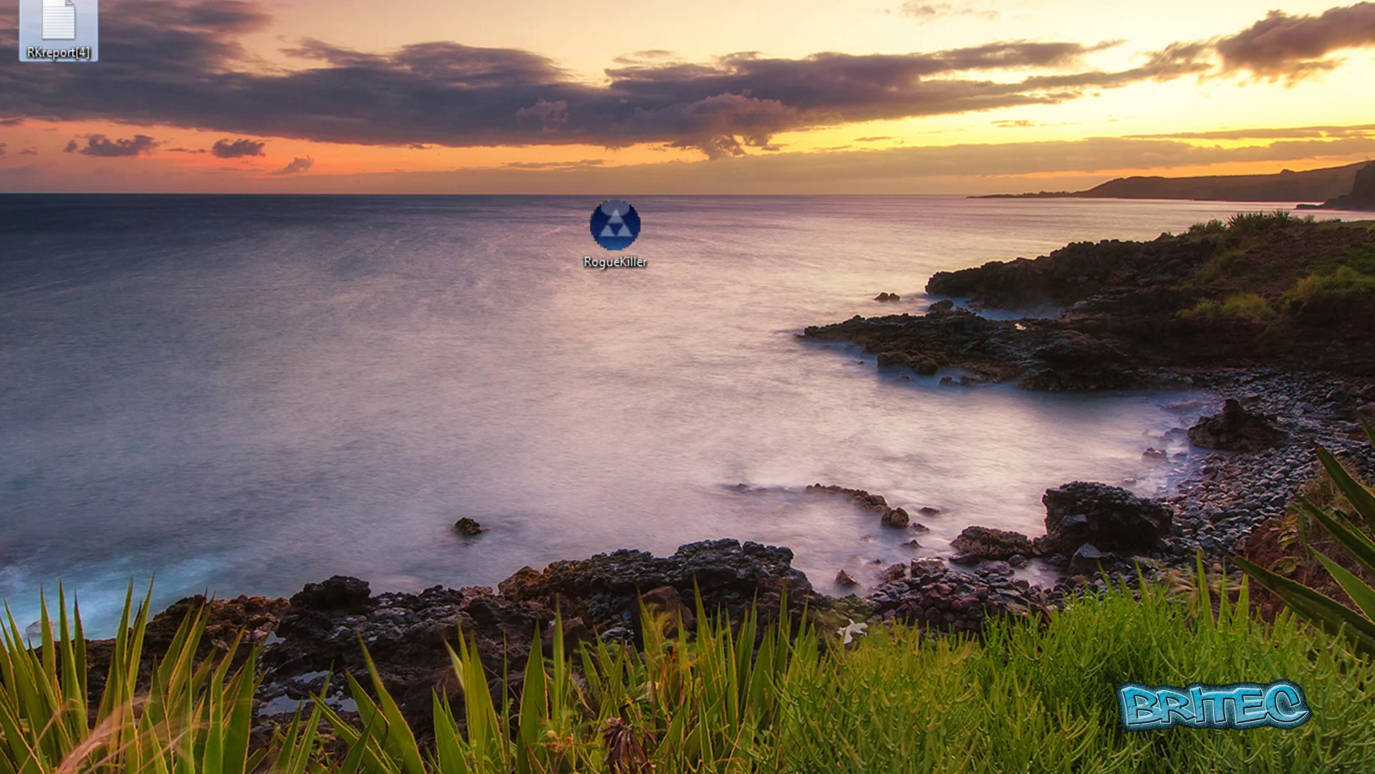
Step: Launch Farbar Service Scanner as administrator and tick System Restore and Security Center/Action Center
left_click_drag(0, 386, 487, 293)
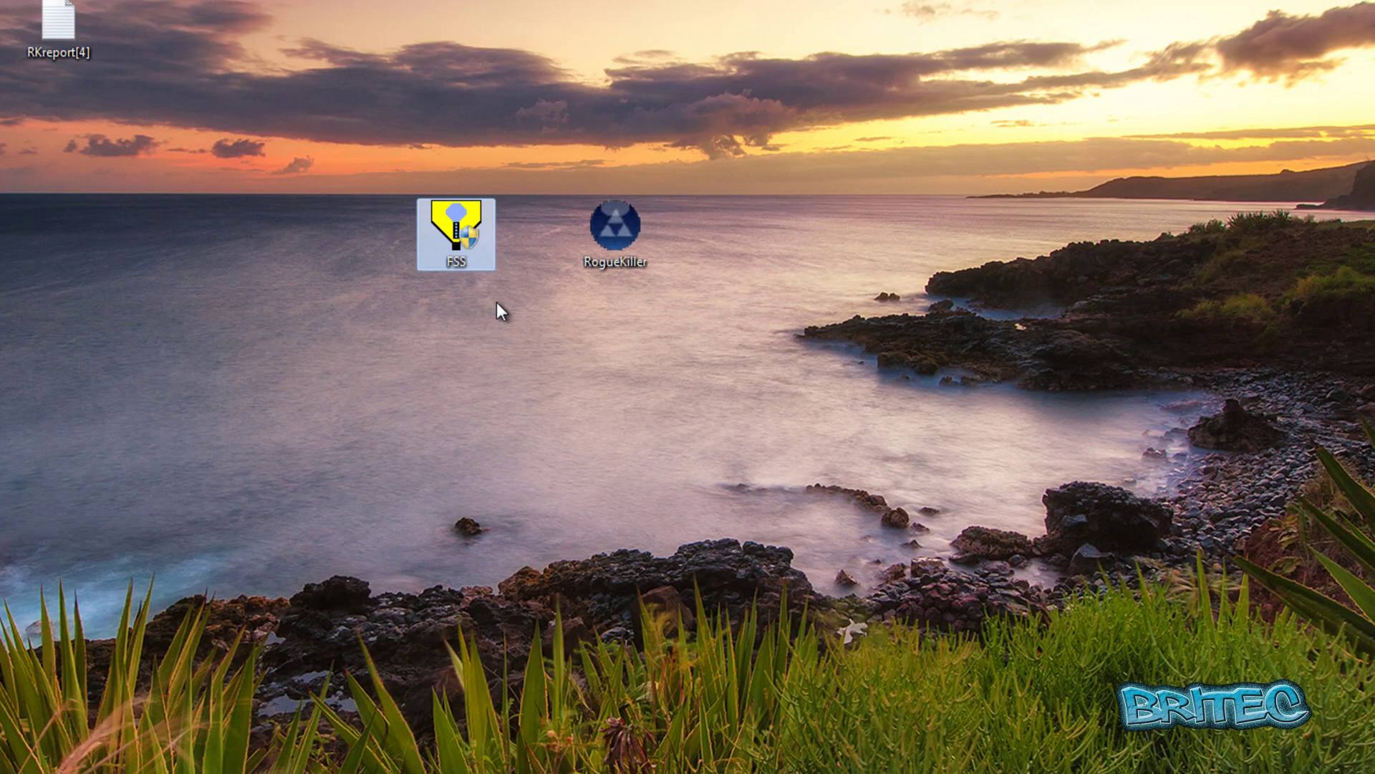
right_click(460, 223)
left_click(487, 243)
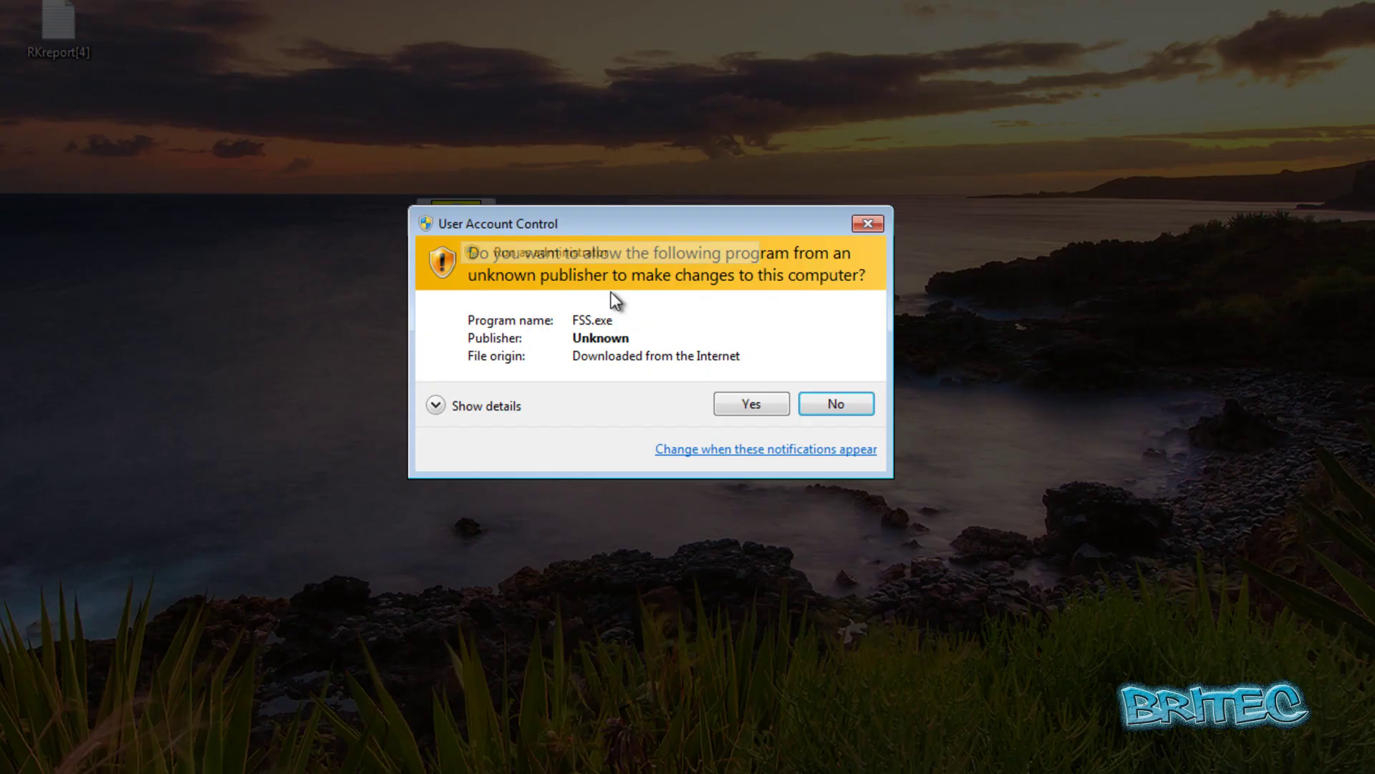
left_click(760, 408)
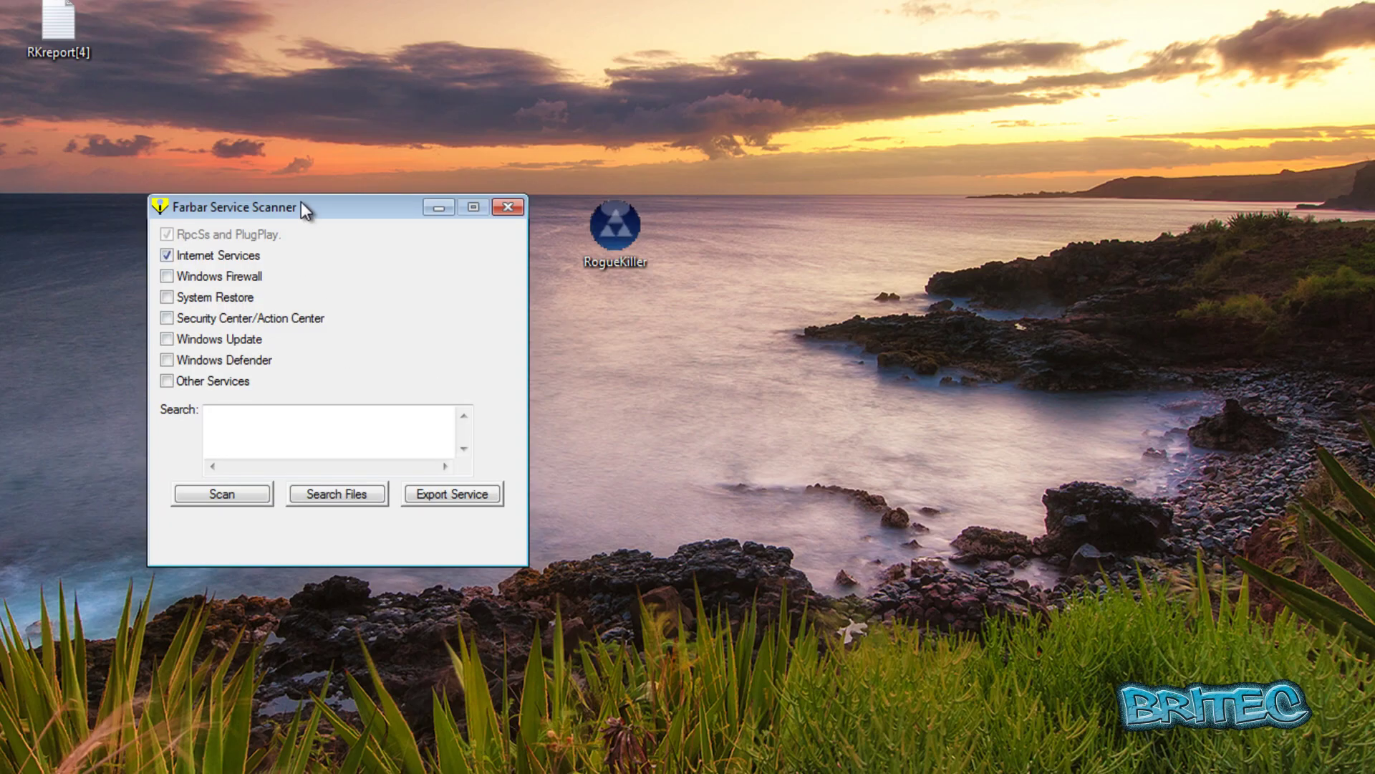
left_click_drag(302, 201, 582, 141)
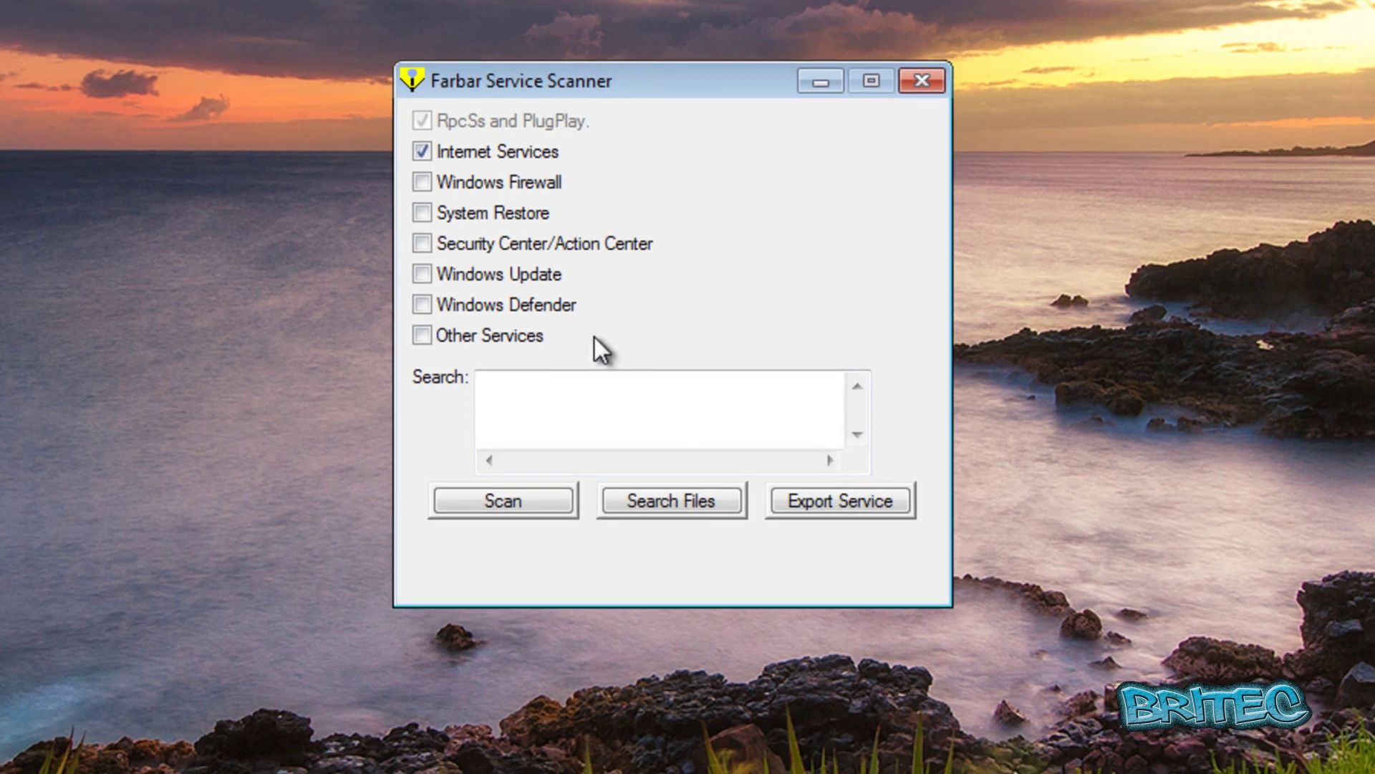
left_click(422, 220)
left_click(421, 243)
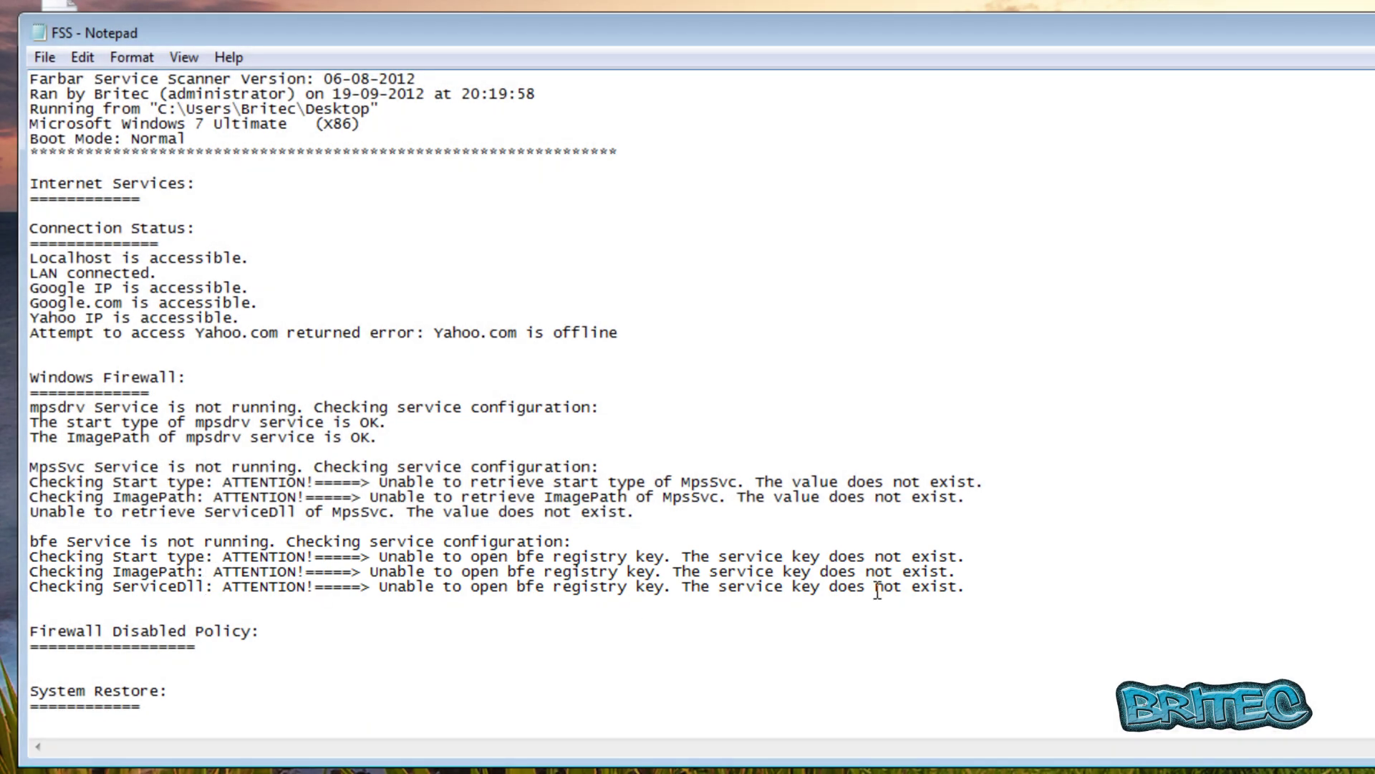
scroll(502, 401, "down", 11)
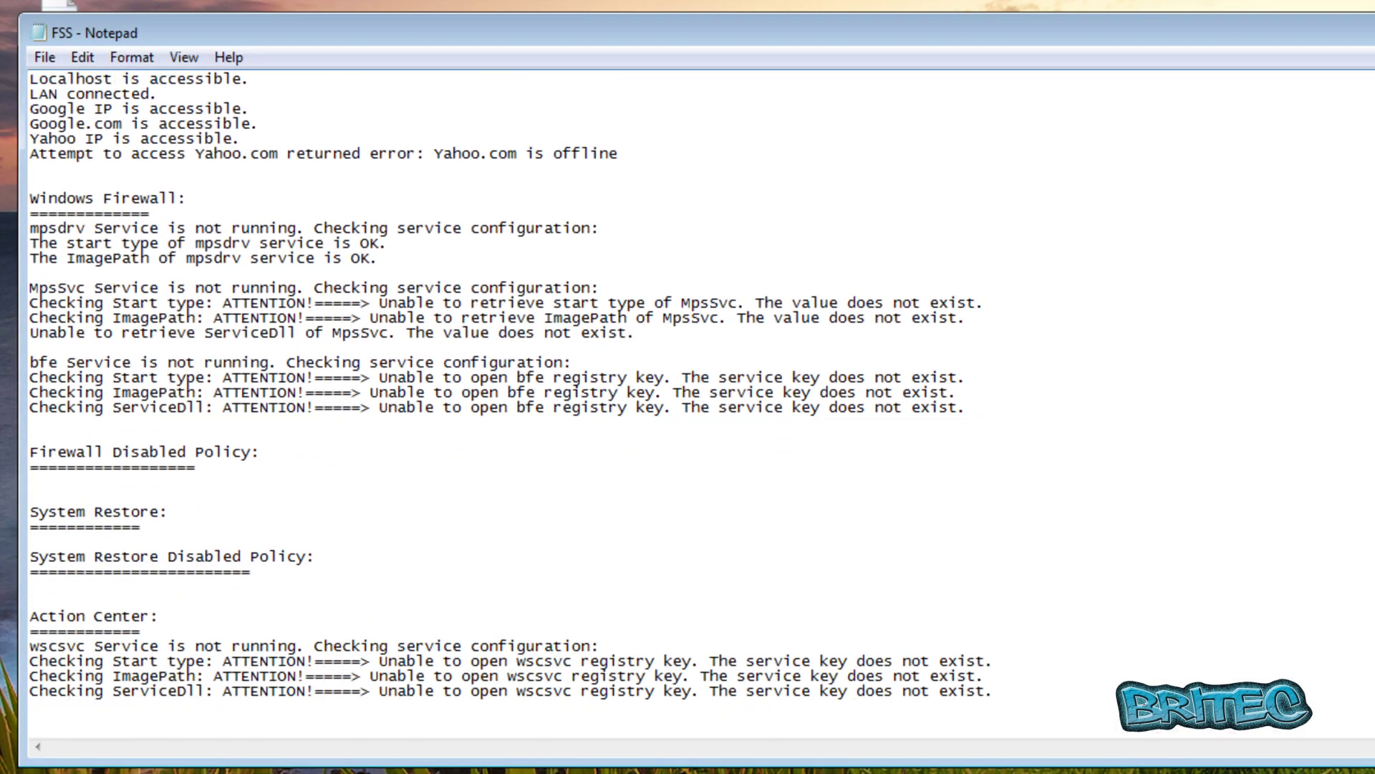
scroll(65, 170, "down", 3)
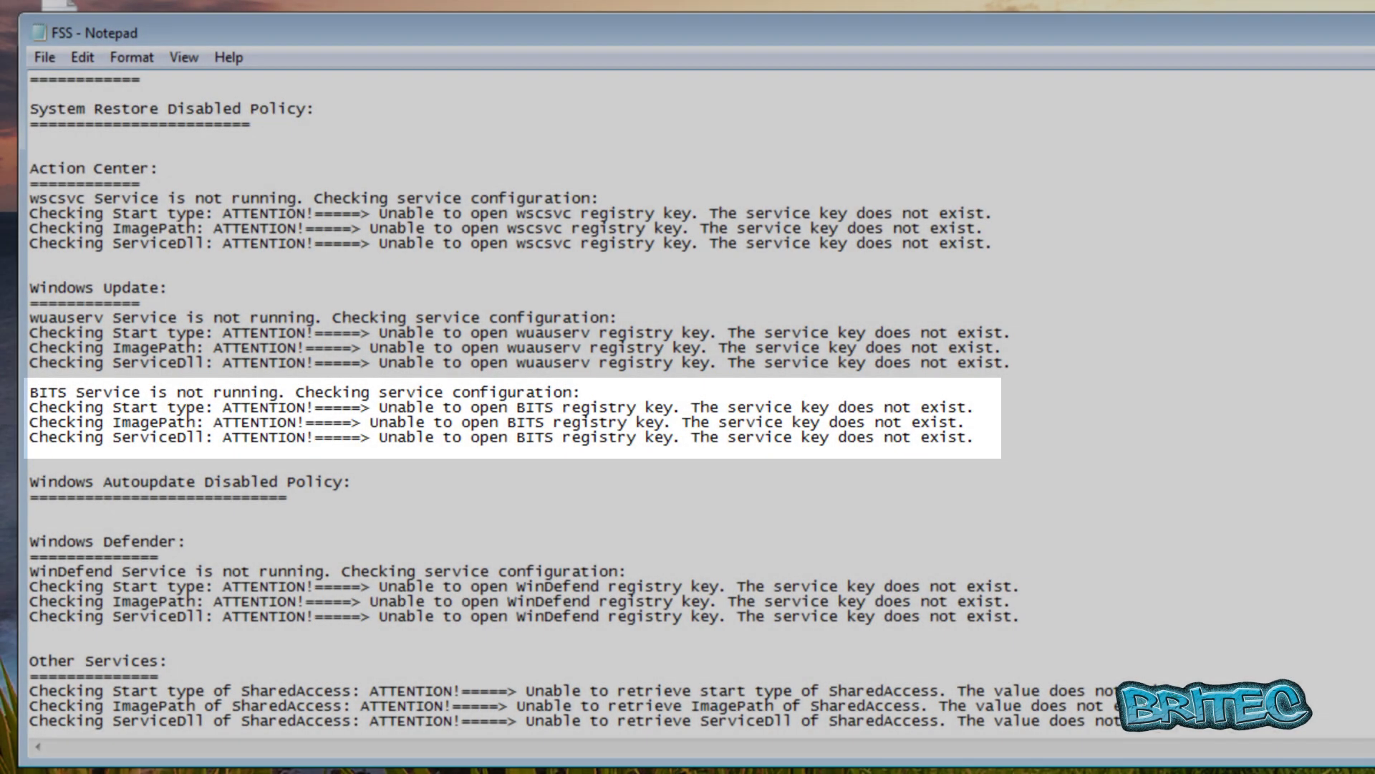
scroll(602, 401, "down", 7)
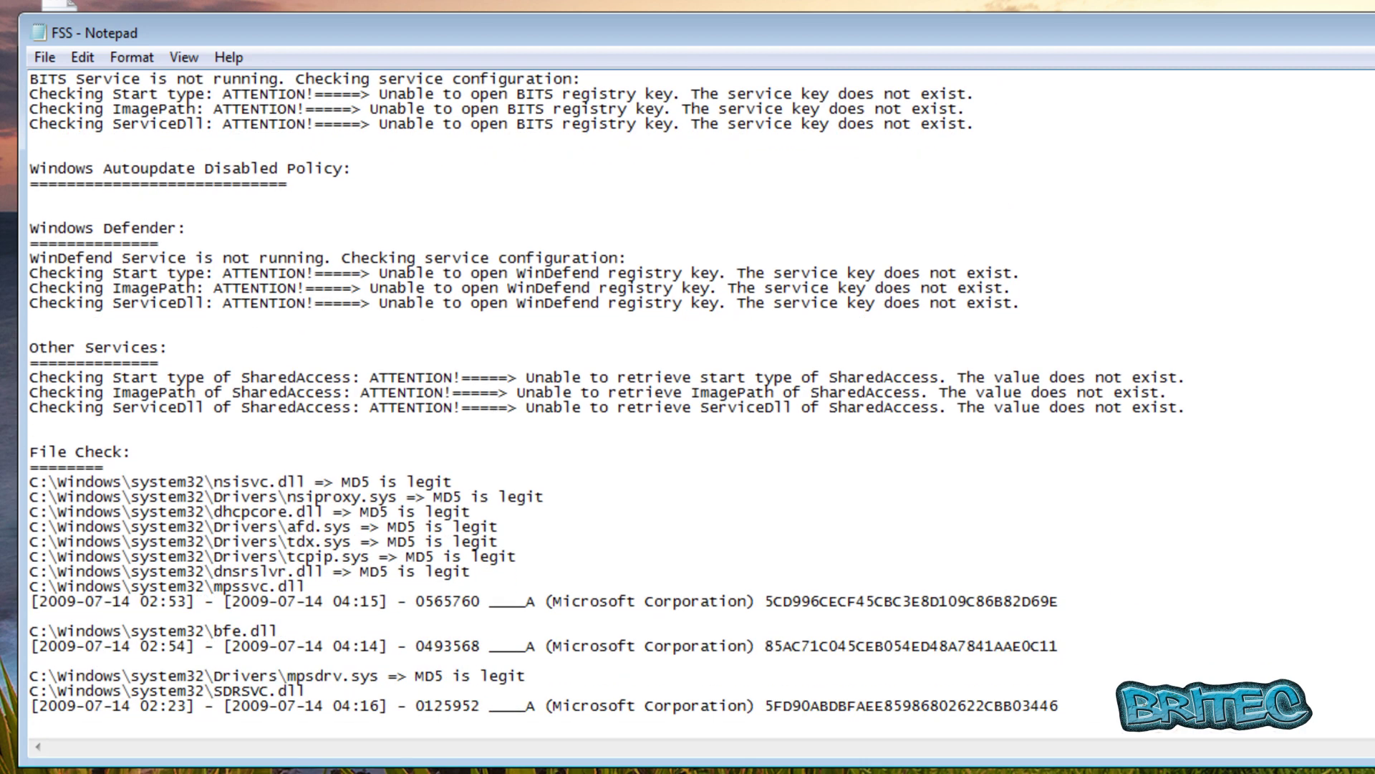
scroll(602, 401, "down", 1)
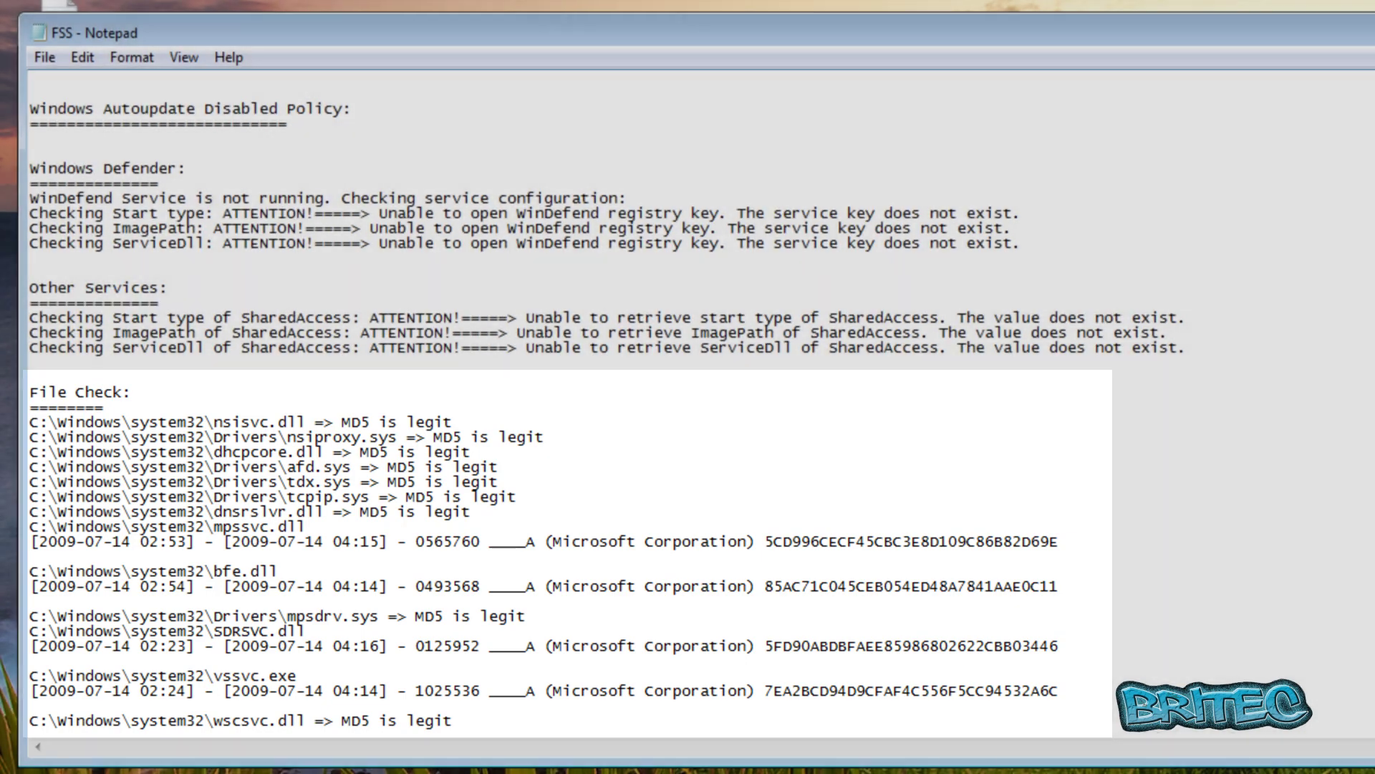
scroll(386, 517, "down", 3)
scroll(688, 402, "down", 2)
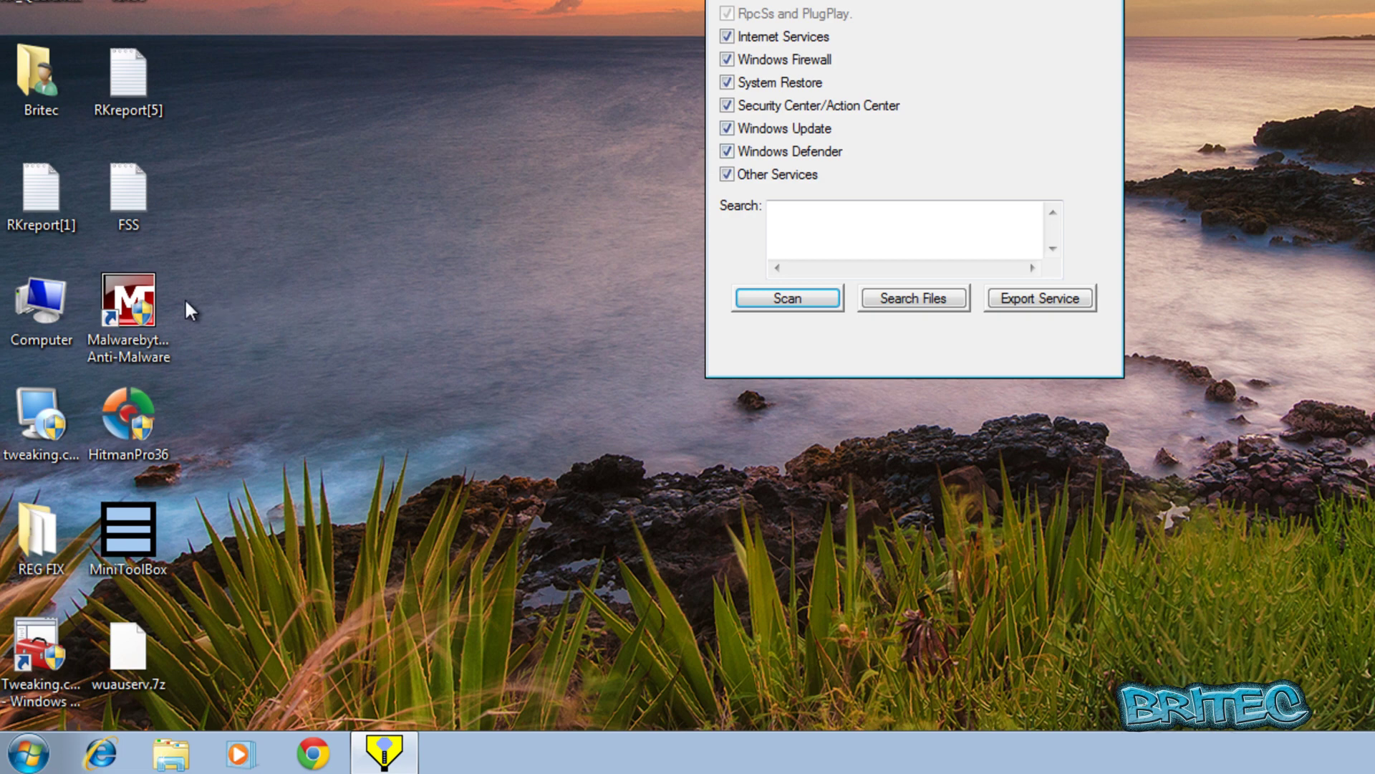
Step: Rename the desktop FSS log by appending .old to its name
right_click(133, 221)
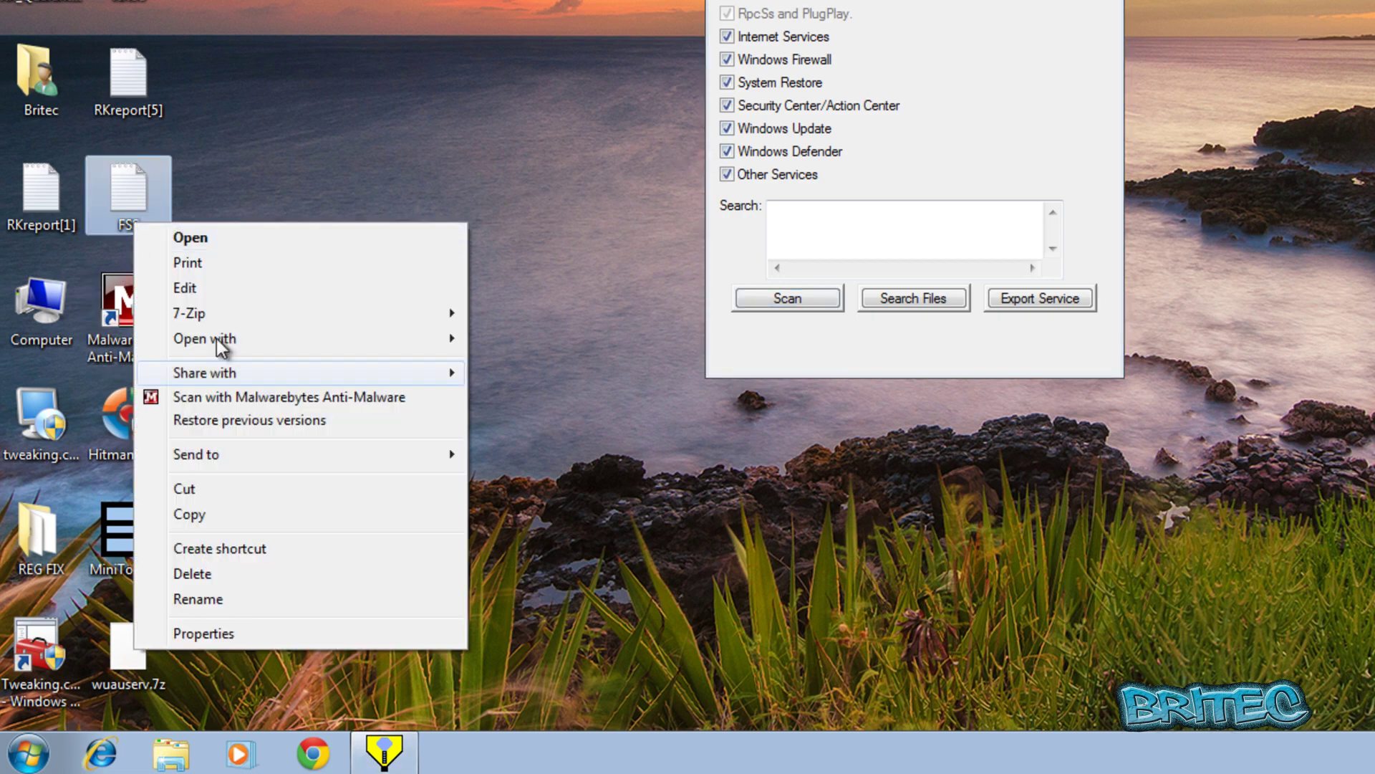
left_click(240, 602)
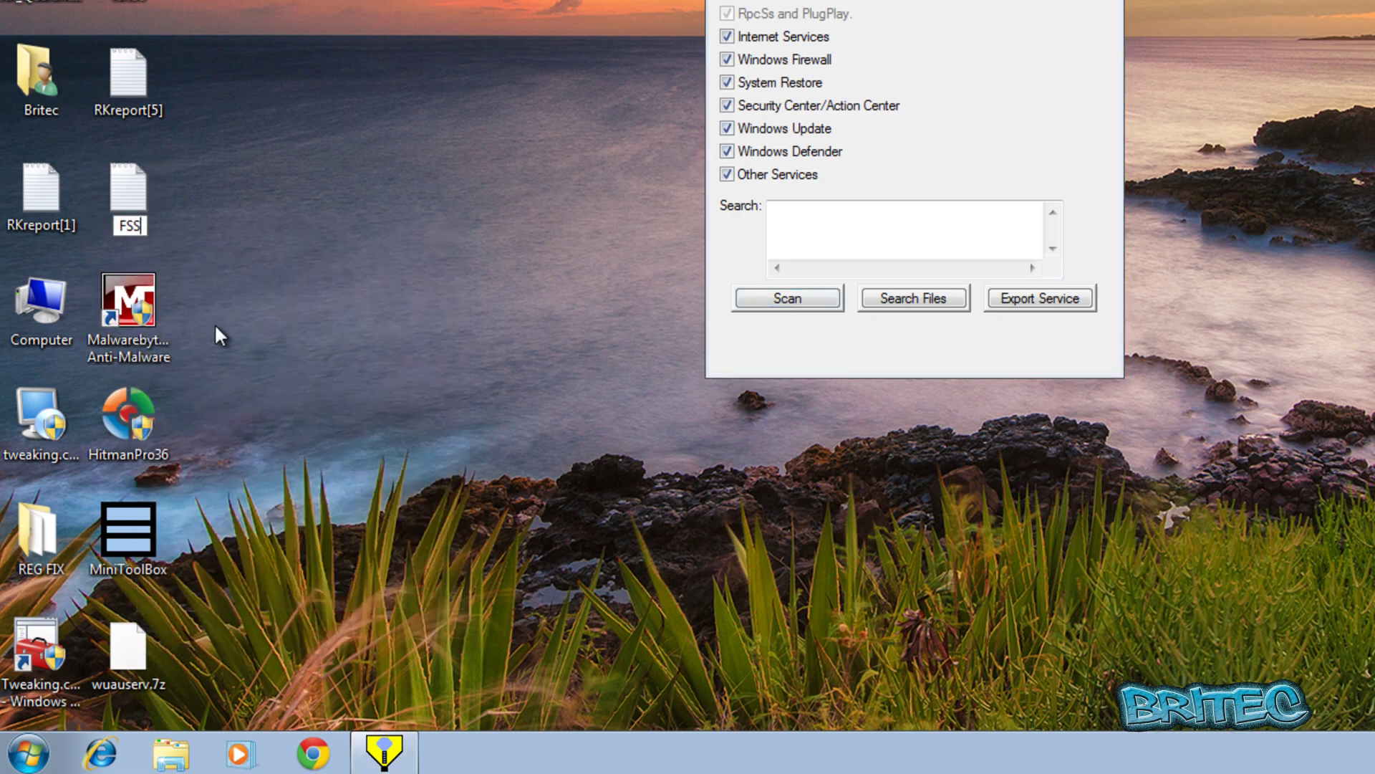
type(".old")
Step: Confirm the FSS.old name, close Farbar Service Scanner, and open the REG FIX folder
key("Return")
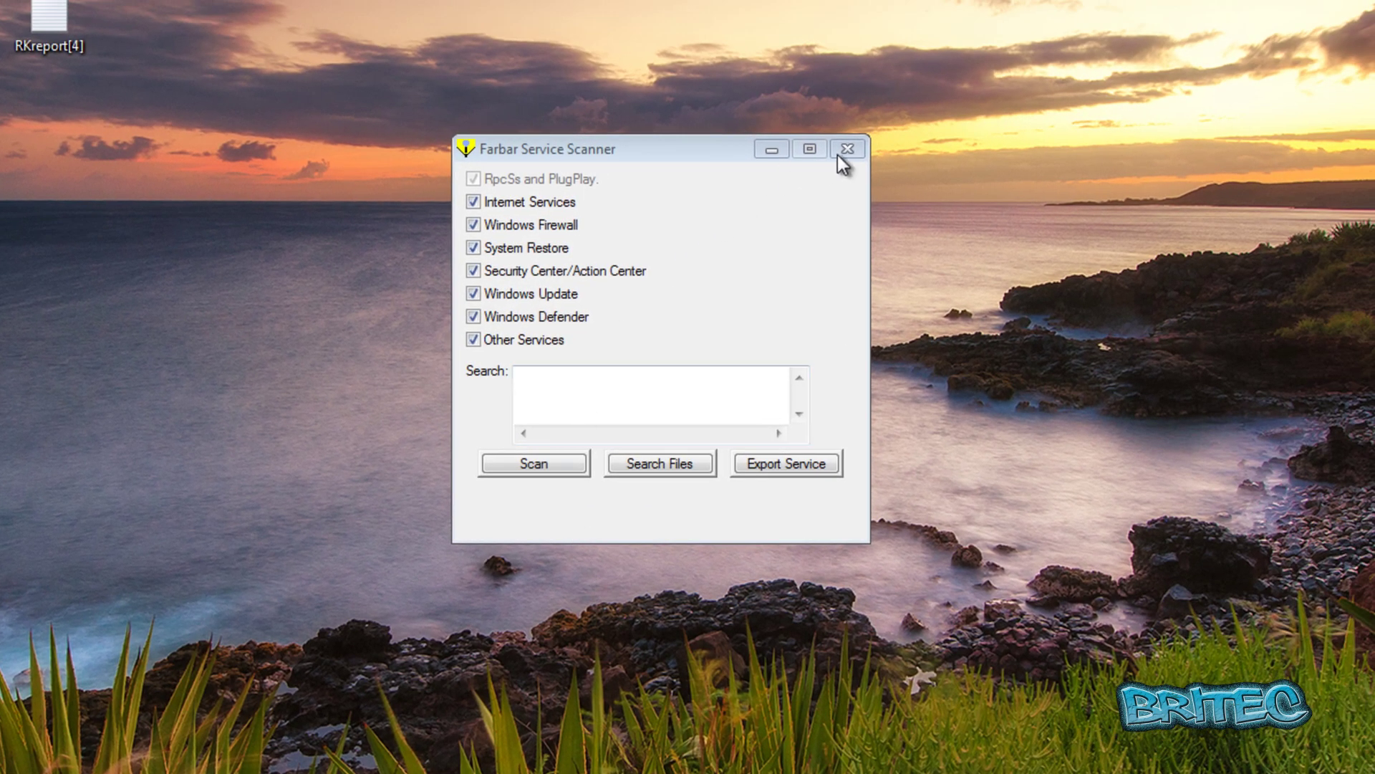
left_click(846, 151)
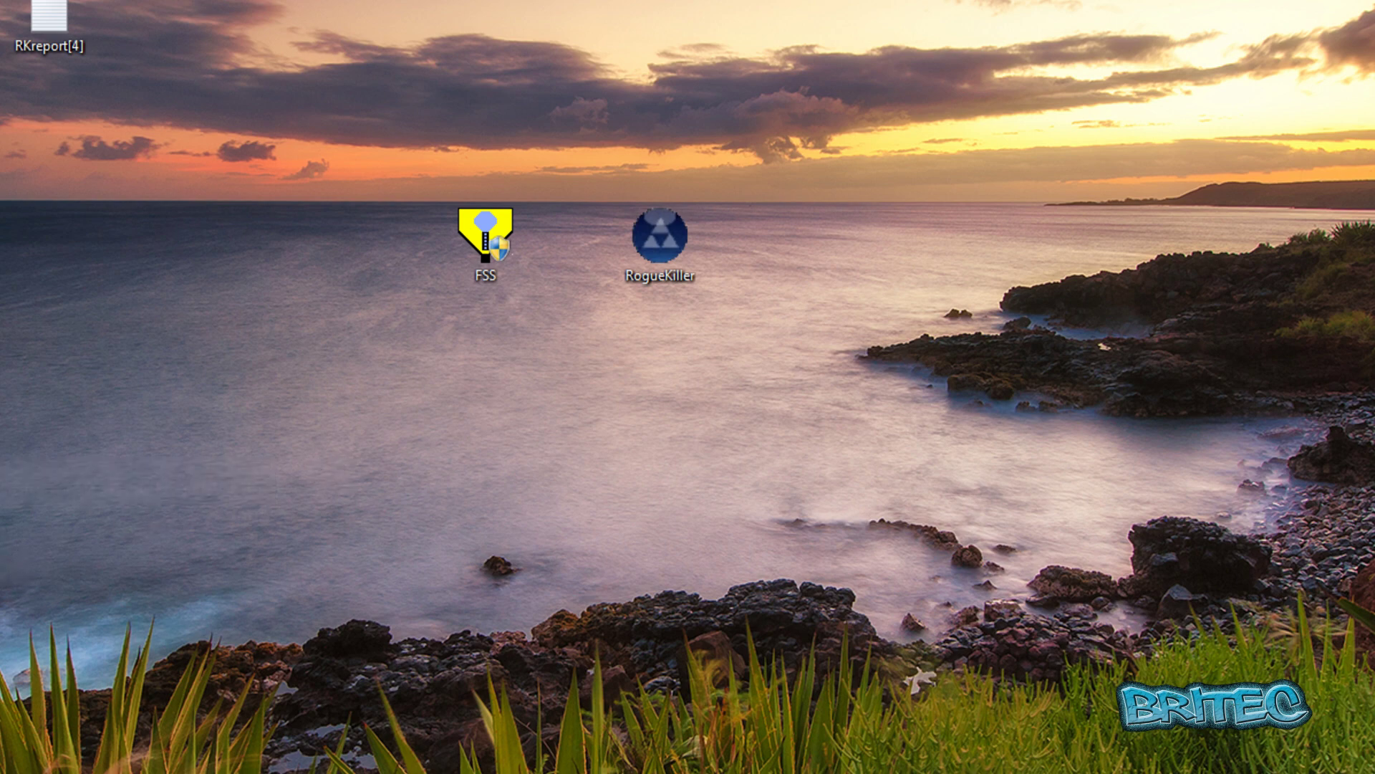
left_click_drag(143, 770, 696, 144)
double_click(841, 234)
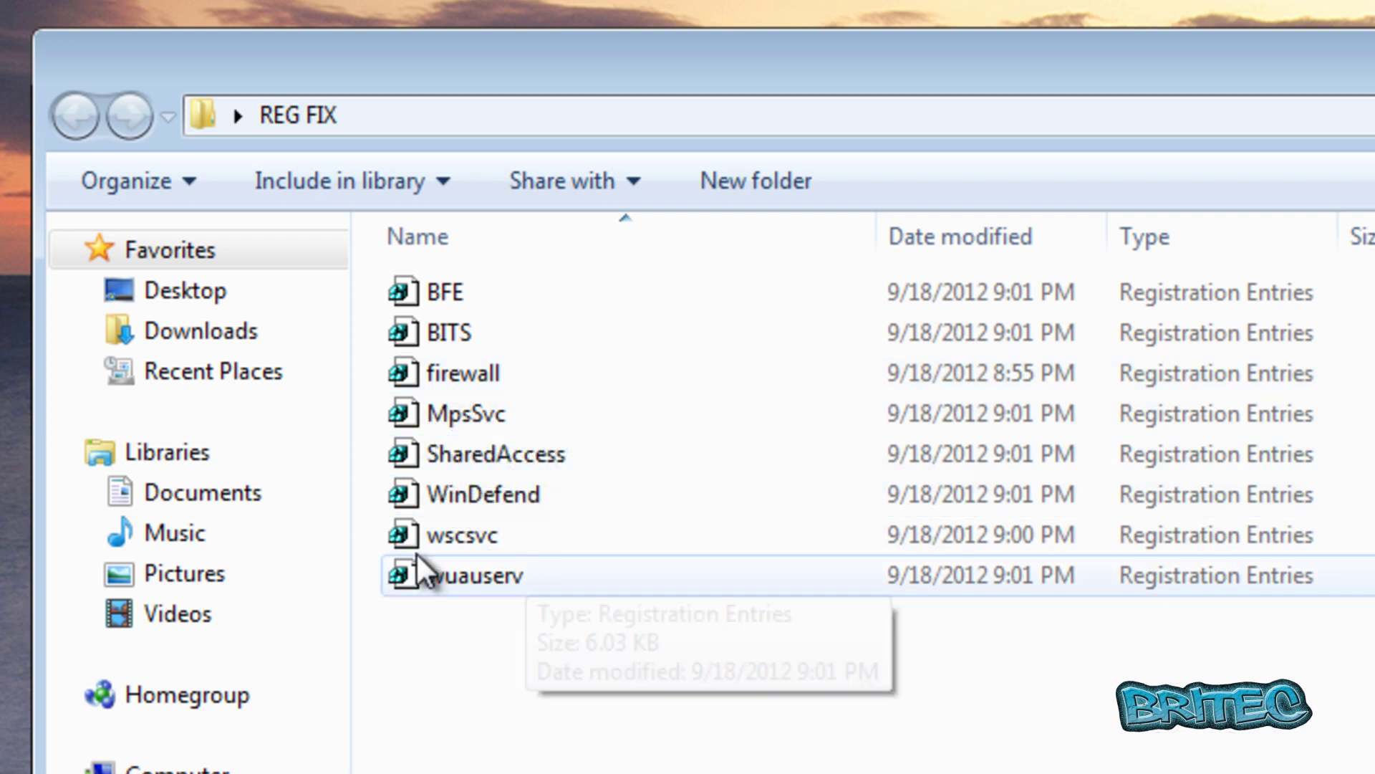
Step: Merge wuauserv.reg, wscsvc.reg and WinDefend.reg into the registry
double_click(482, 574)
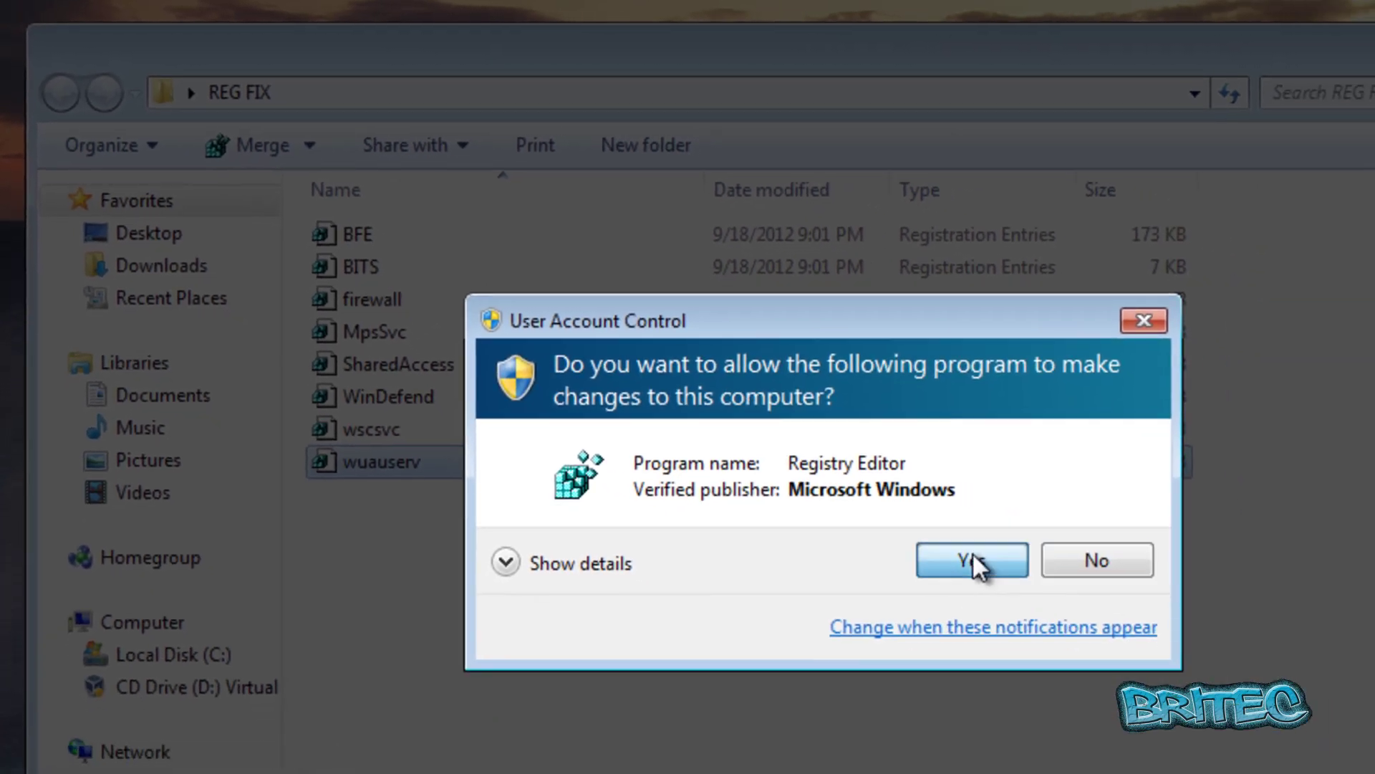
left_click(973, 553)
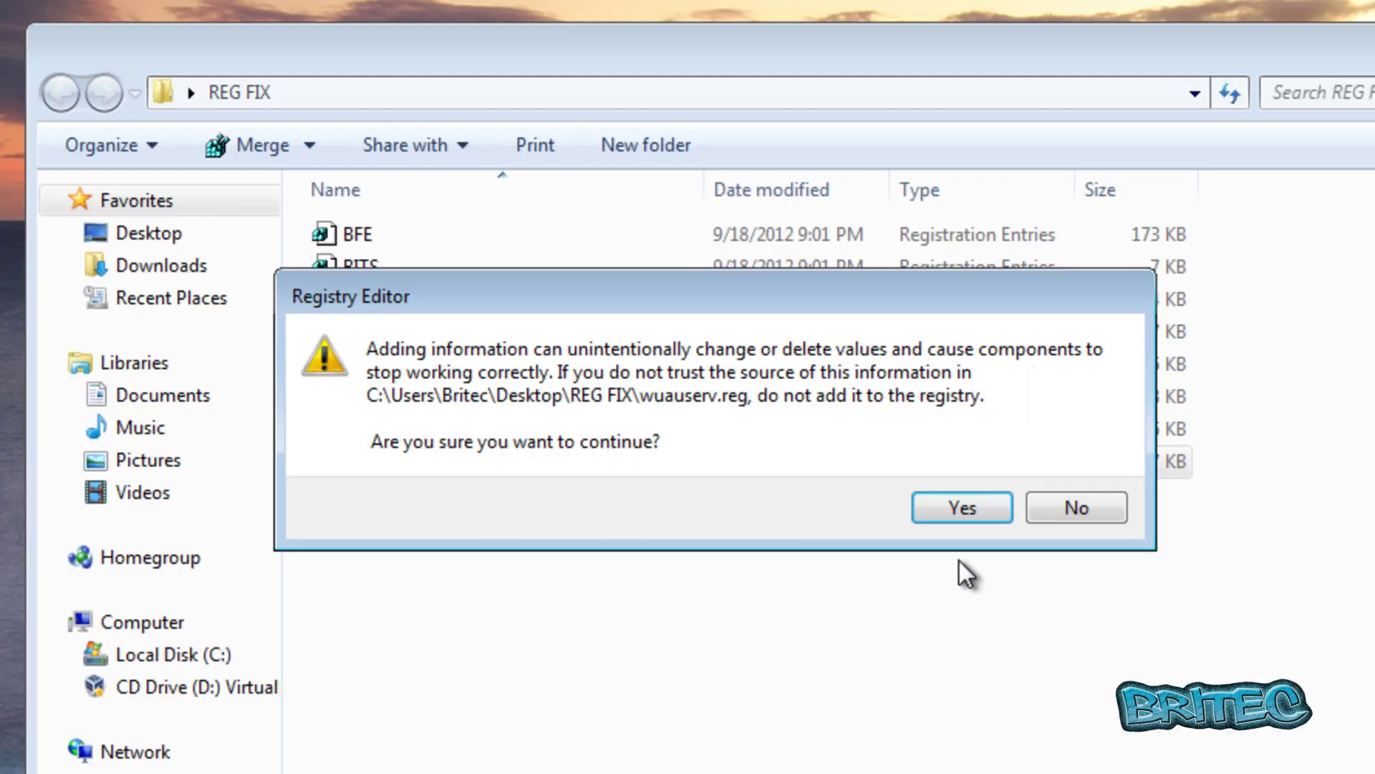
left_click(950, 509)
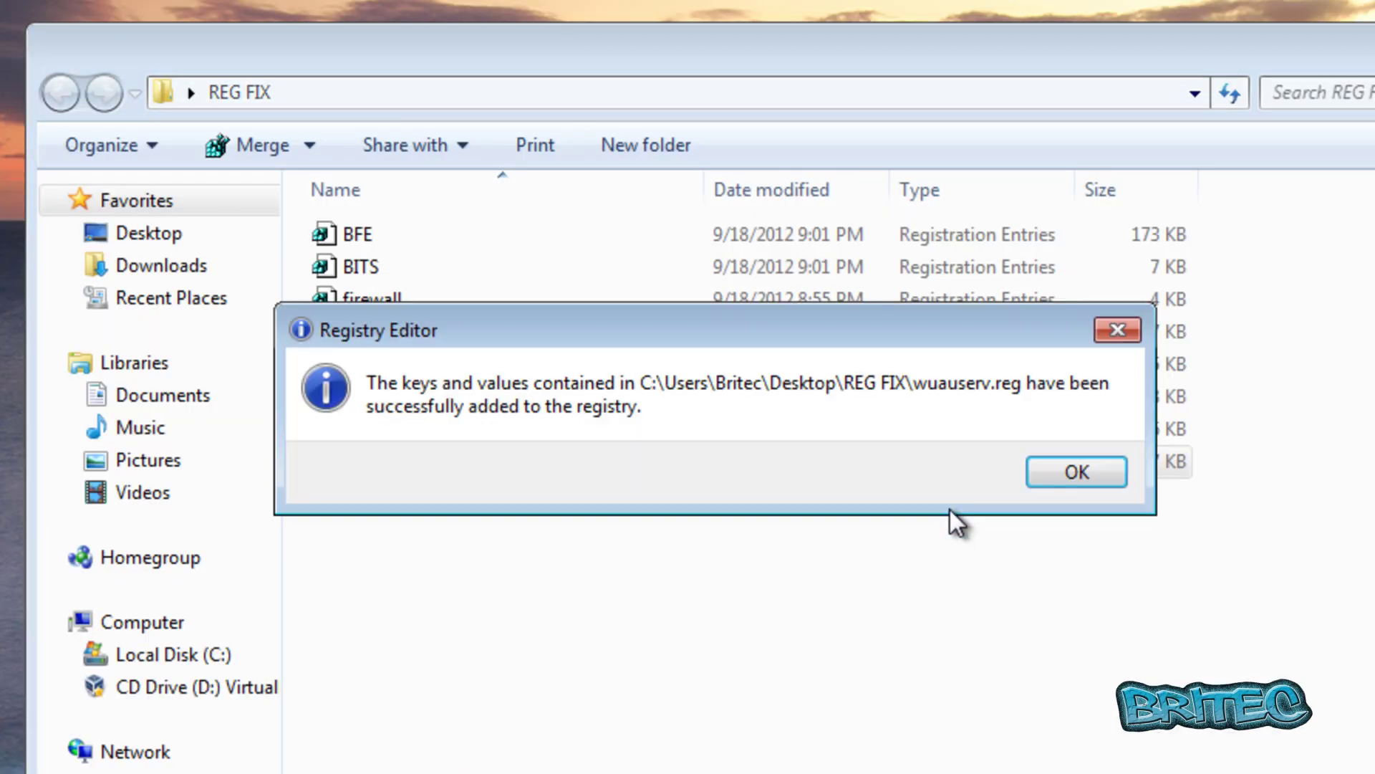
left_click(1040, 469)
double_click(370, 433)
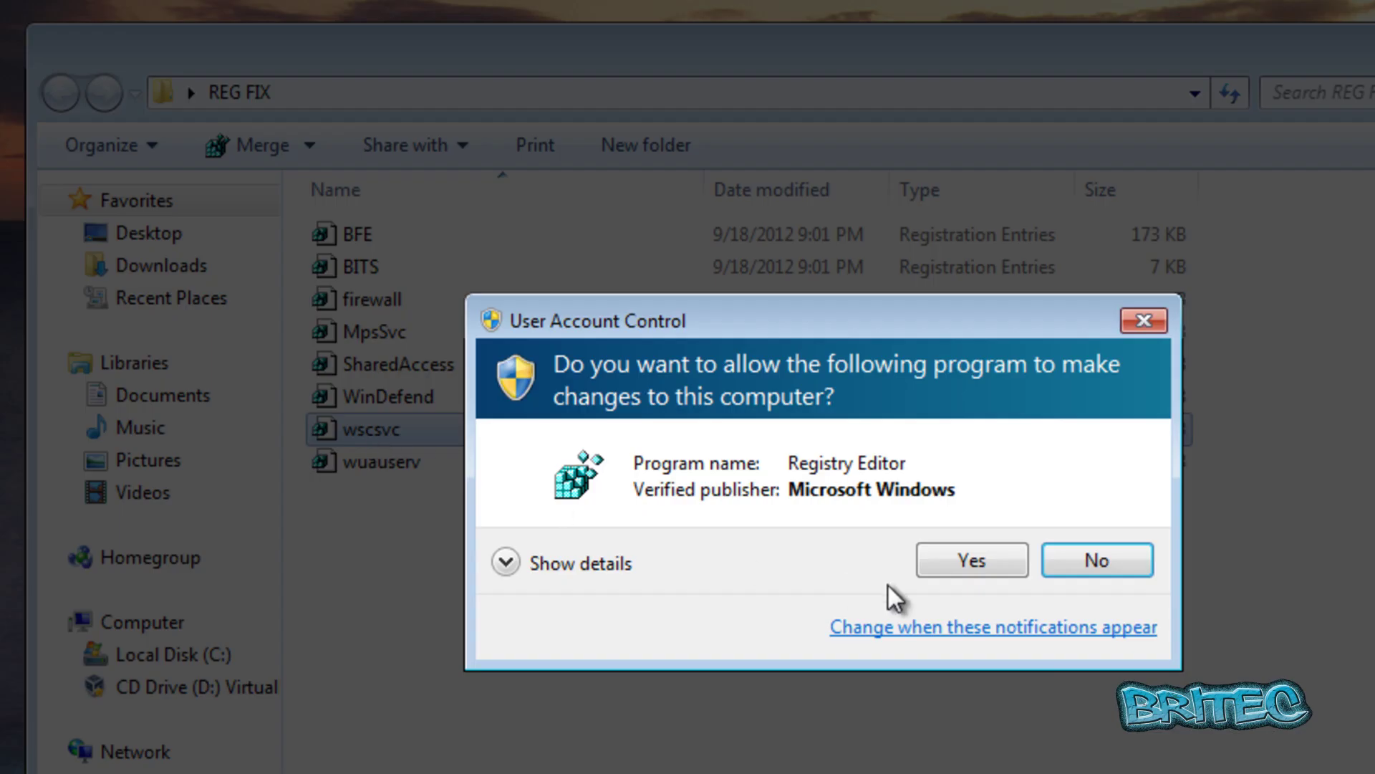
left_click(969, 569)
left_click(956, 508)
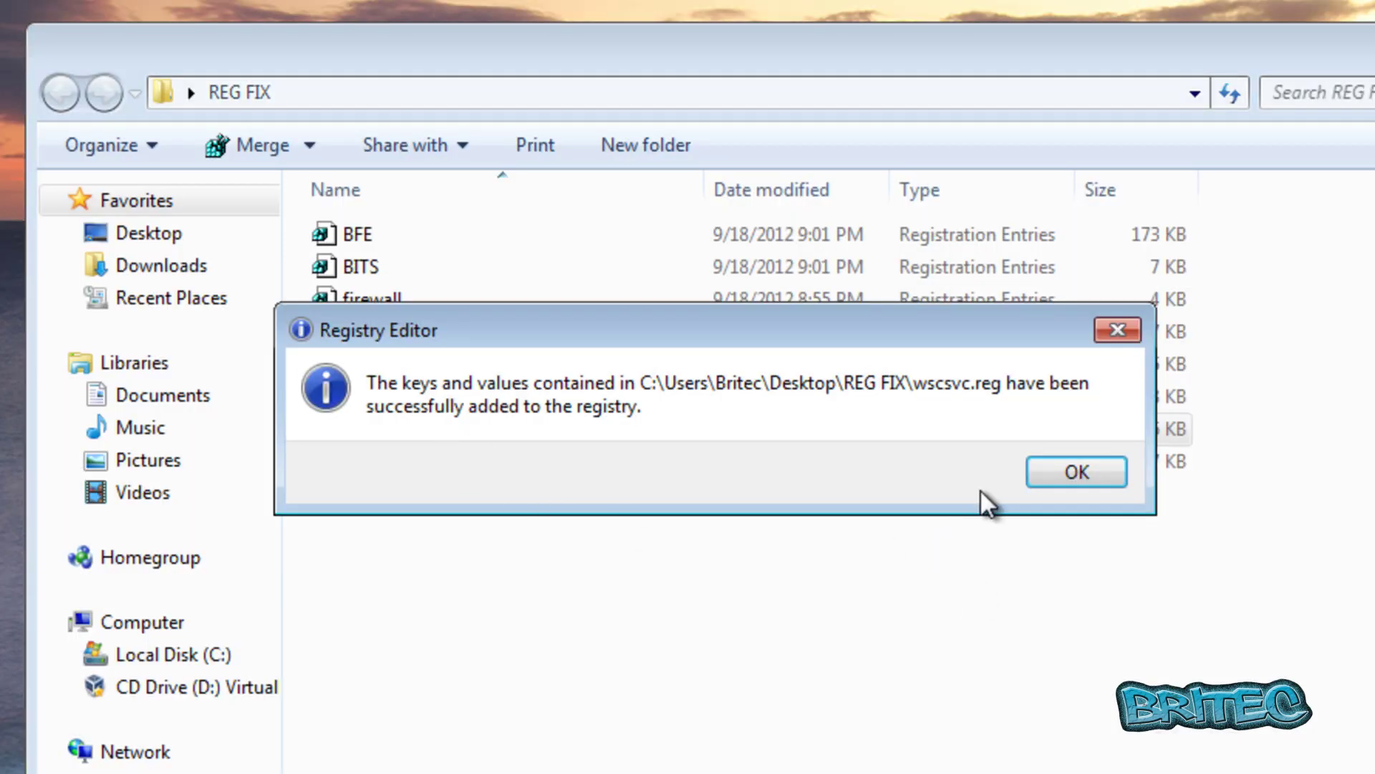
left_click(1073, 472)
double_click(402, 398)
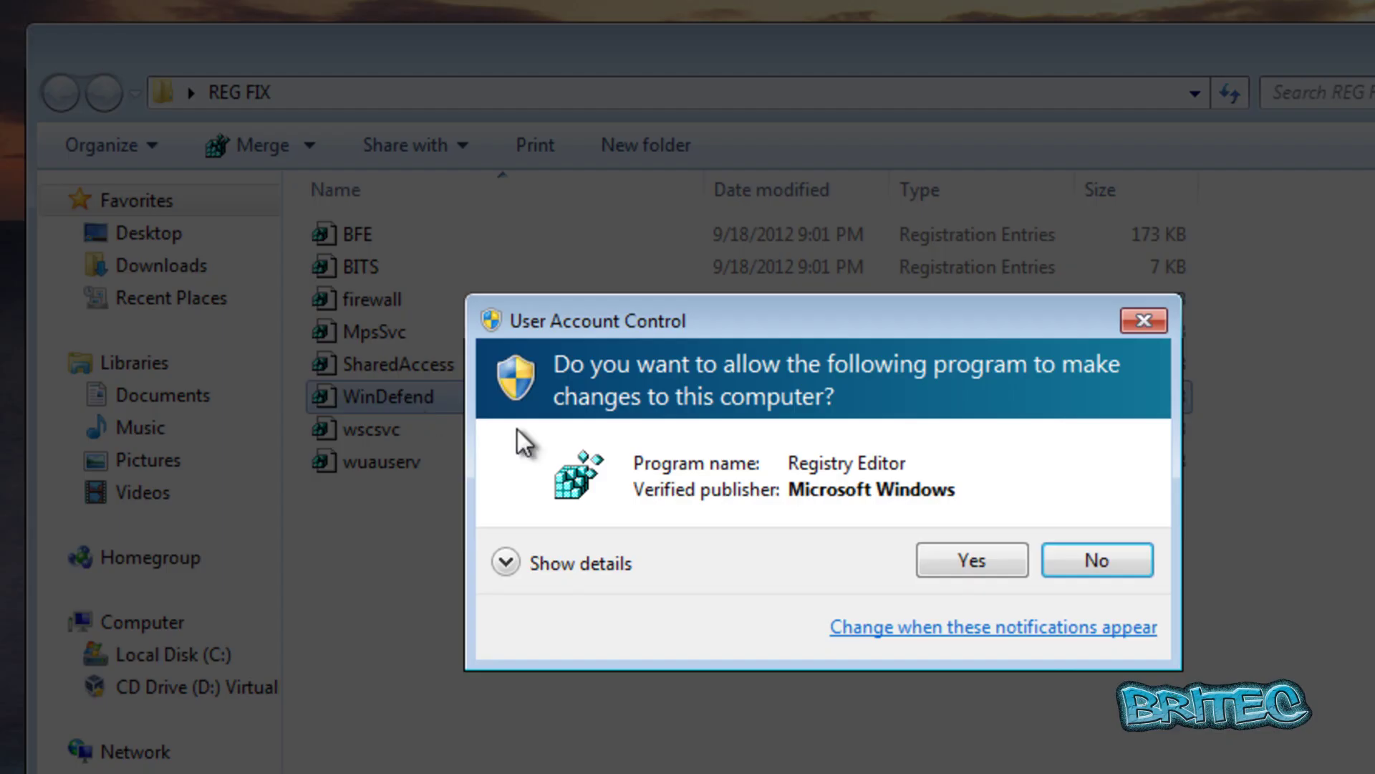
left_click(983, 572)
left_click(958, 507)
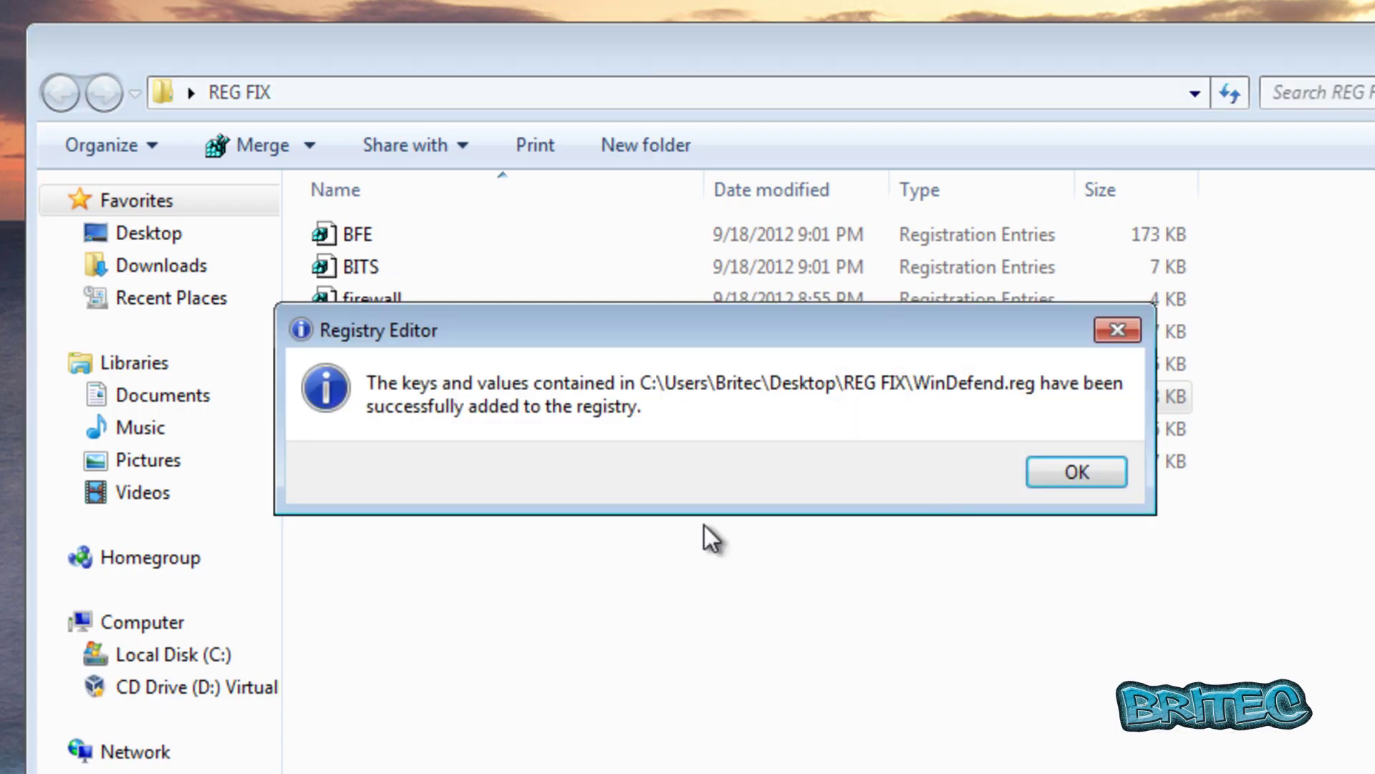
left_click(1033, 479)
Step: Merge the SharedAccess, MpsSvc and firewall registry files into the registry
double_click(409, 365)
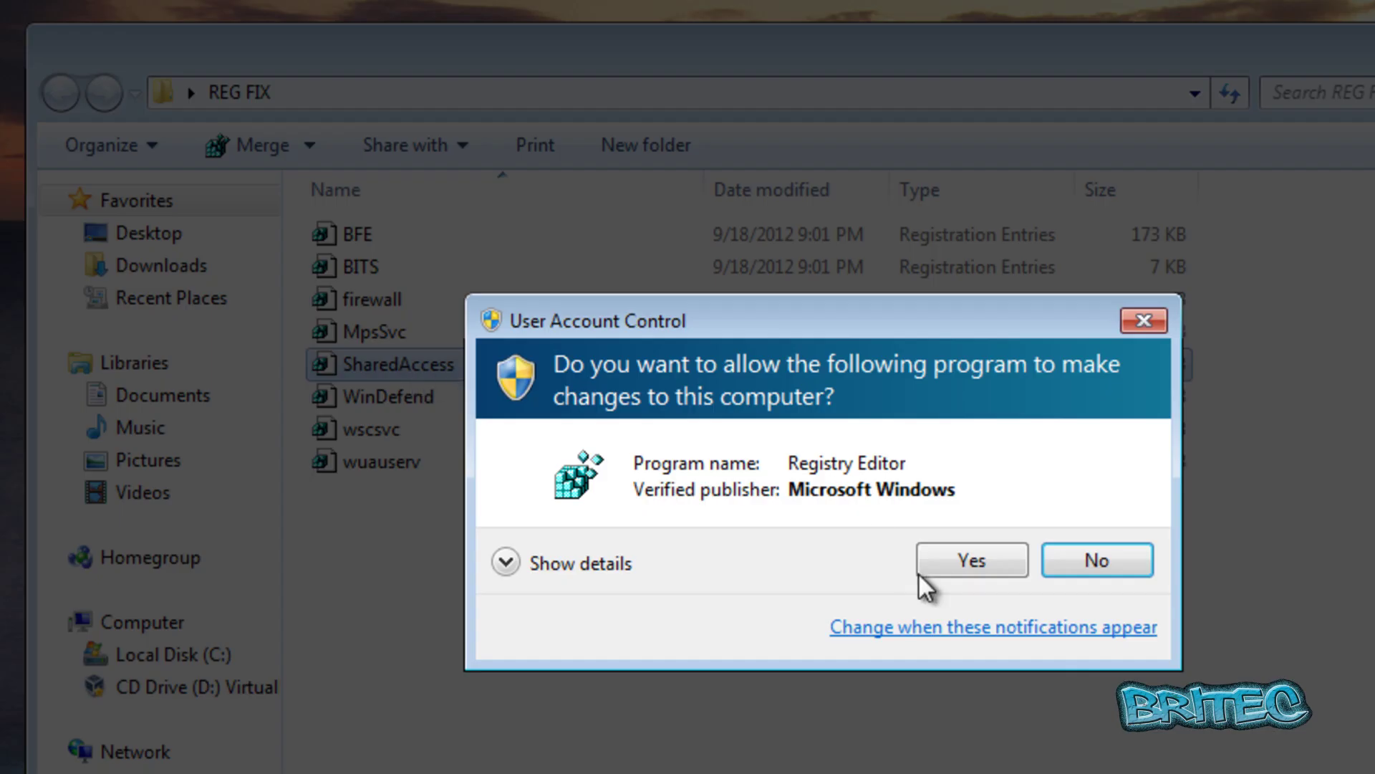
left_click(953, 562)
left_click(958, 508)
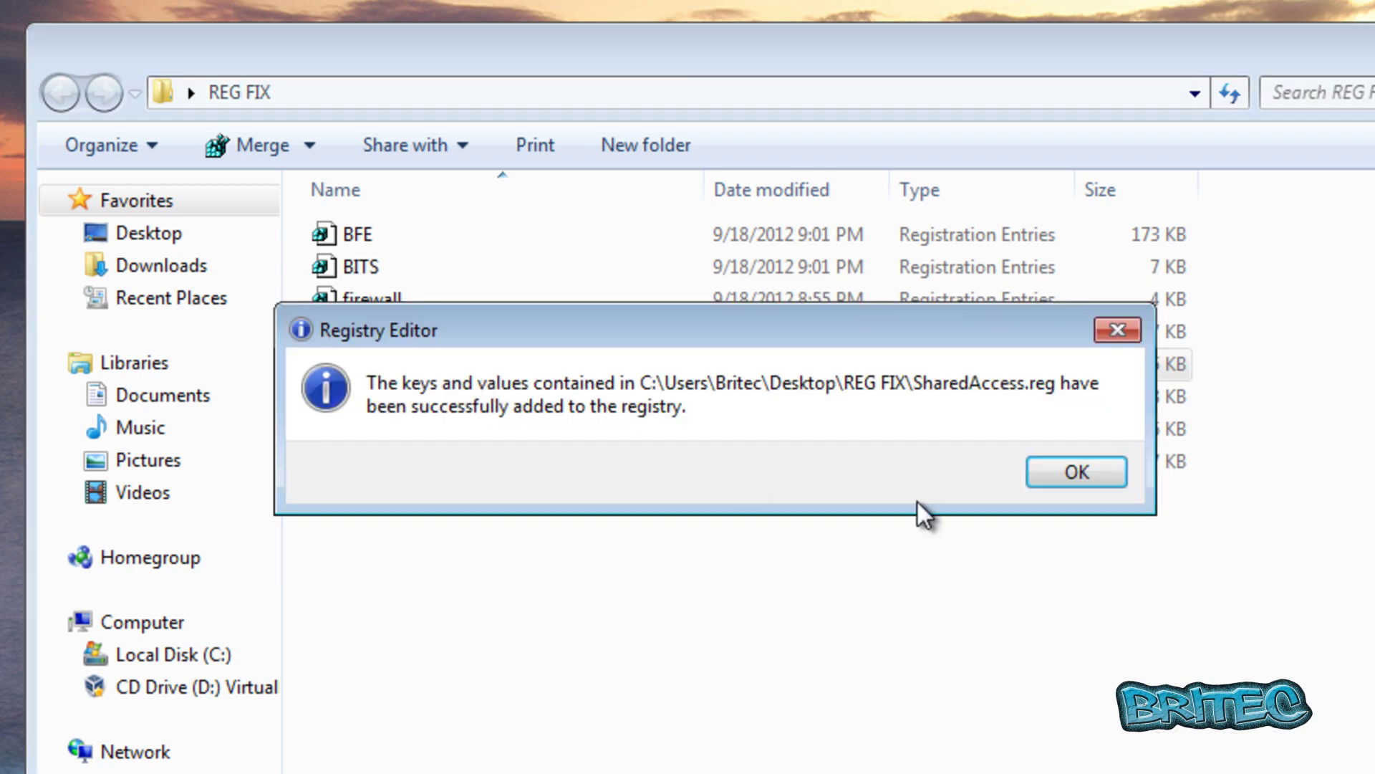
left_click(1073, 476)
double_click(393, 329)
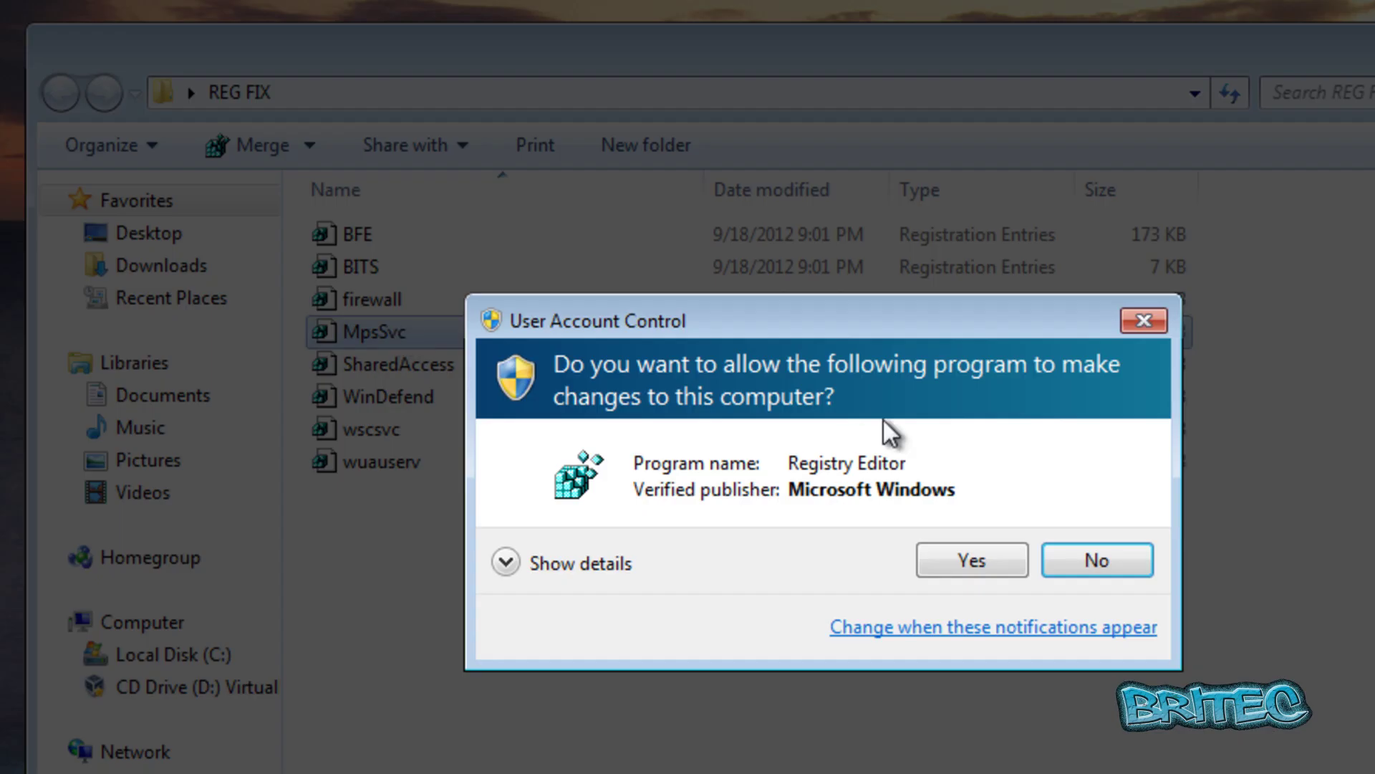
left_click(970, 561)
left_click(959, 507)
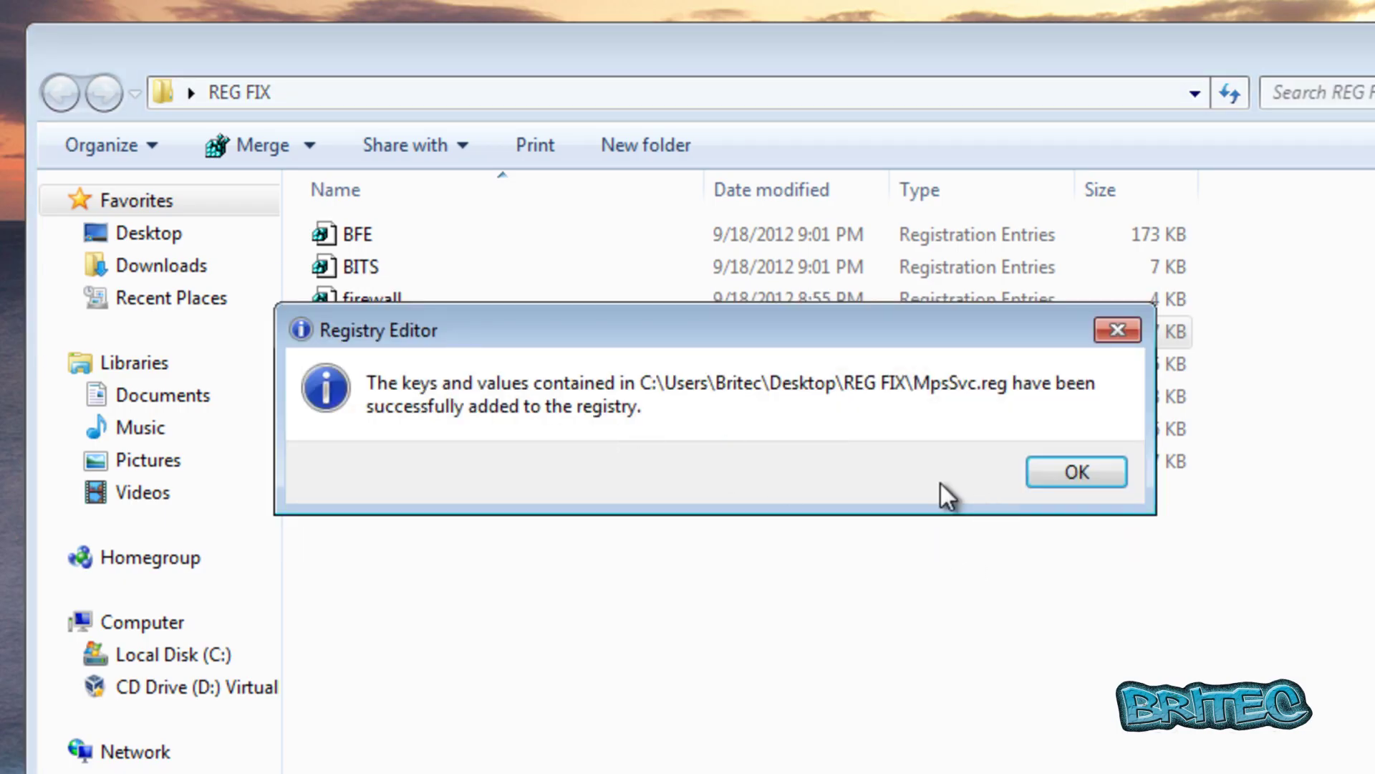
left_click(1078, 474)
double_click(374, 298)
left_click(970, 560)
left_click(975, 507)
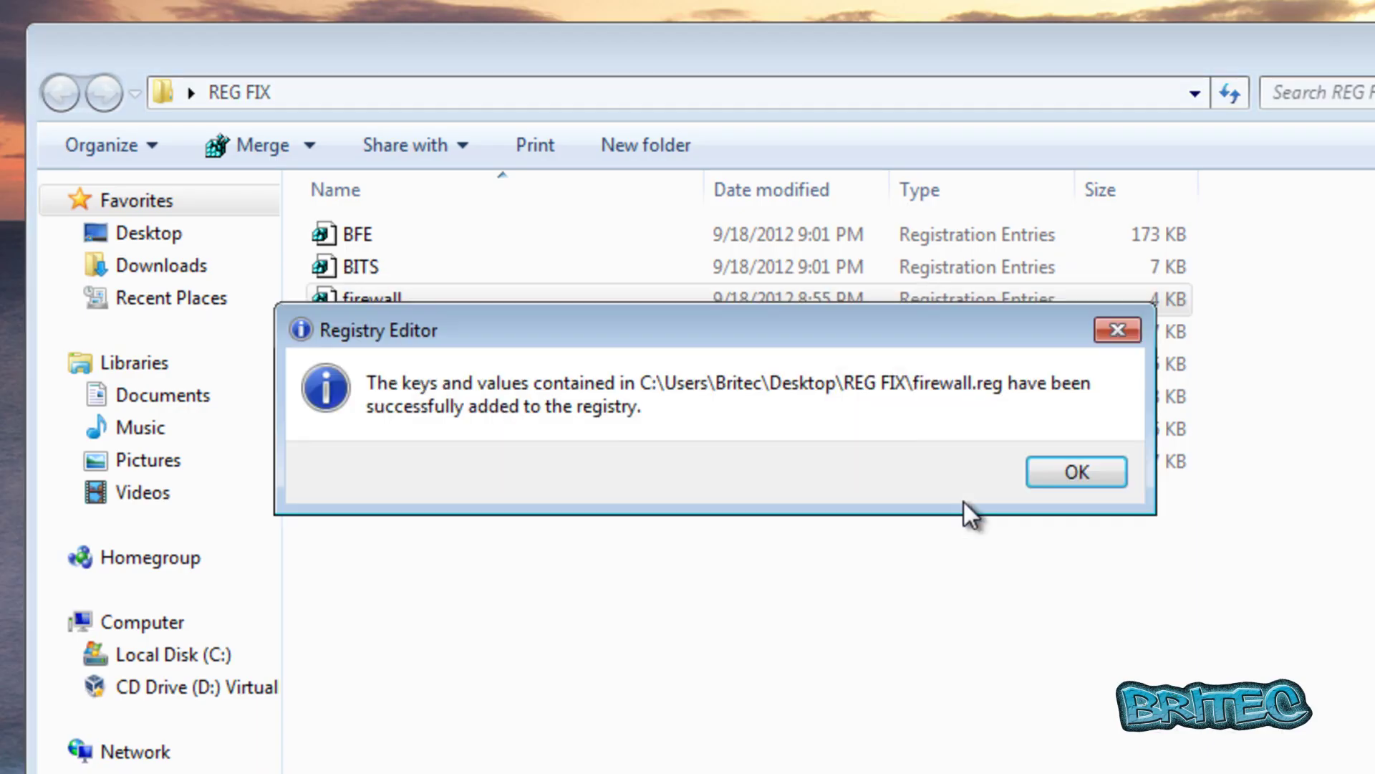
left_click(1078, 473)
Step: Merge the BITS and BFE registry files, then close the REG FIX folder
double_click(363, 265)
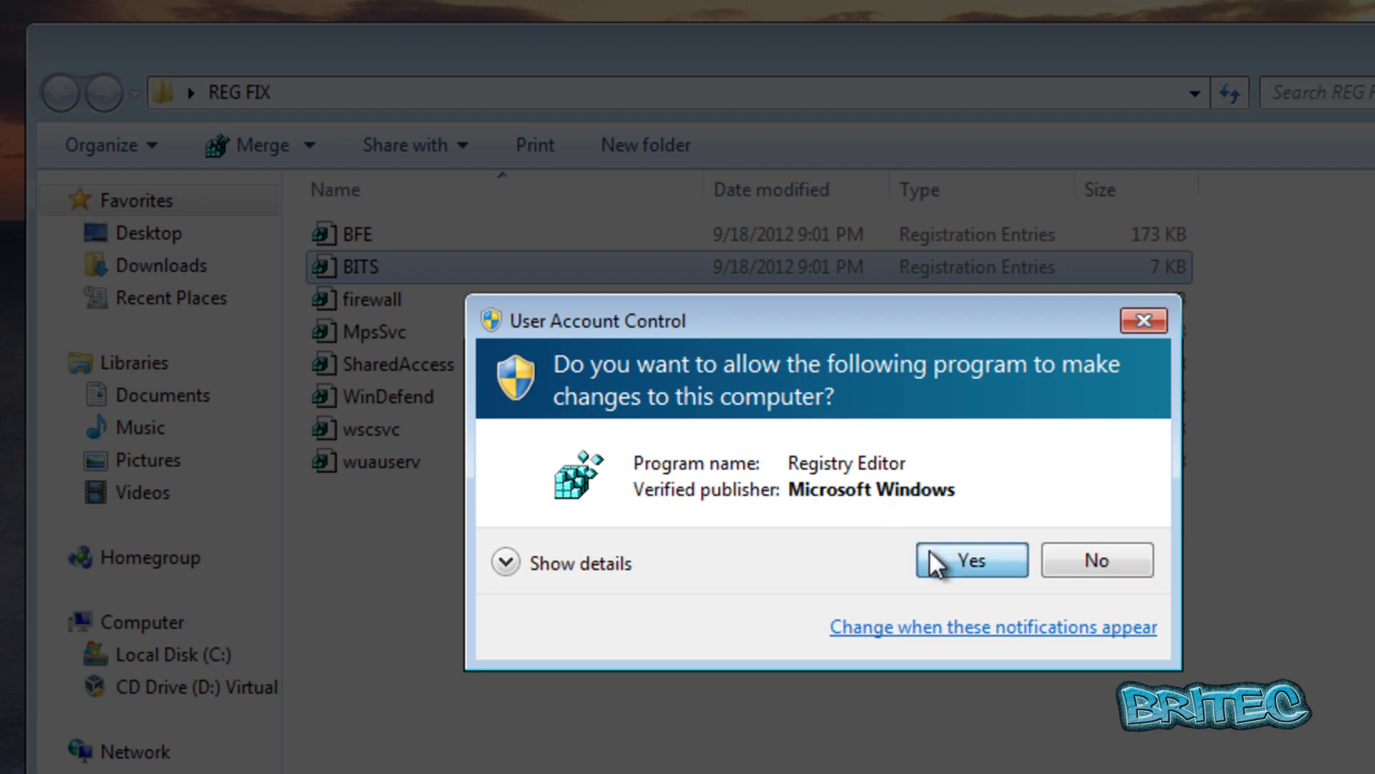
left_click(931, 555)
left_click(970, 508)
left_click(1075, 472)
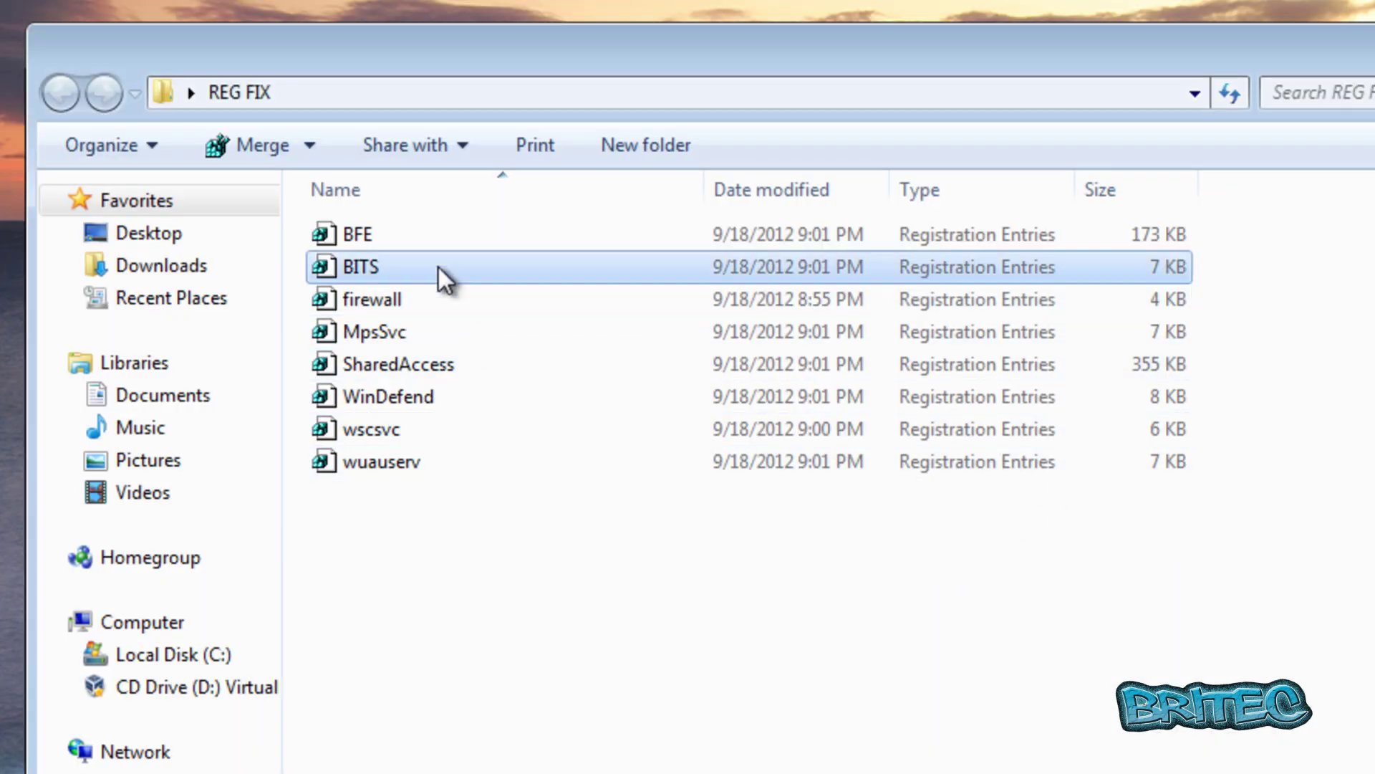
double_click(358, 240)
left_click(960, 567)
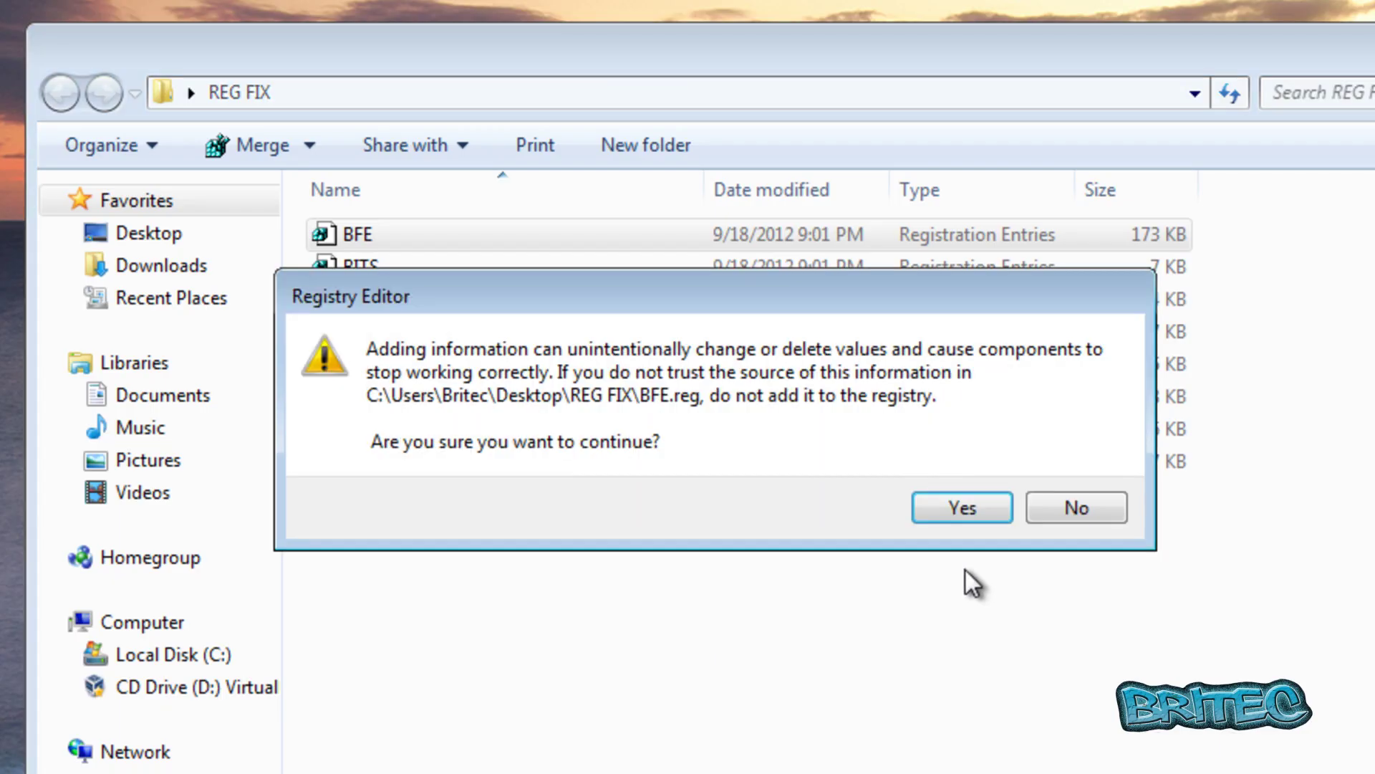
left_click(959, 508)
left_click(1035, 477)
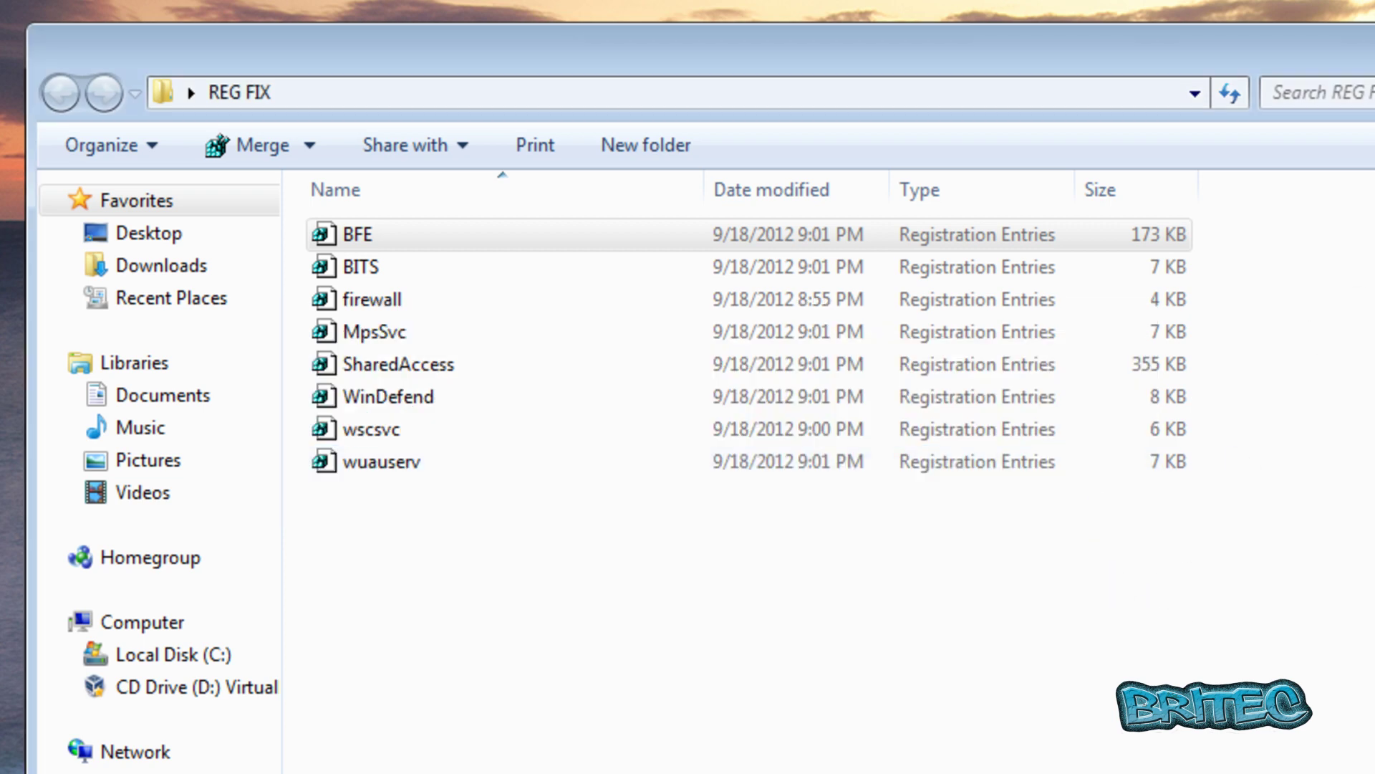
key("alt+F4")
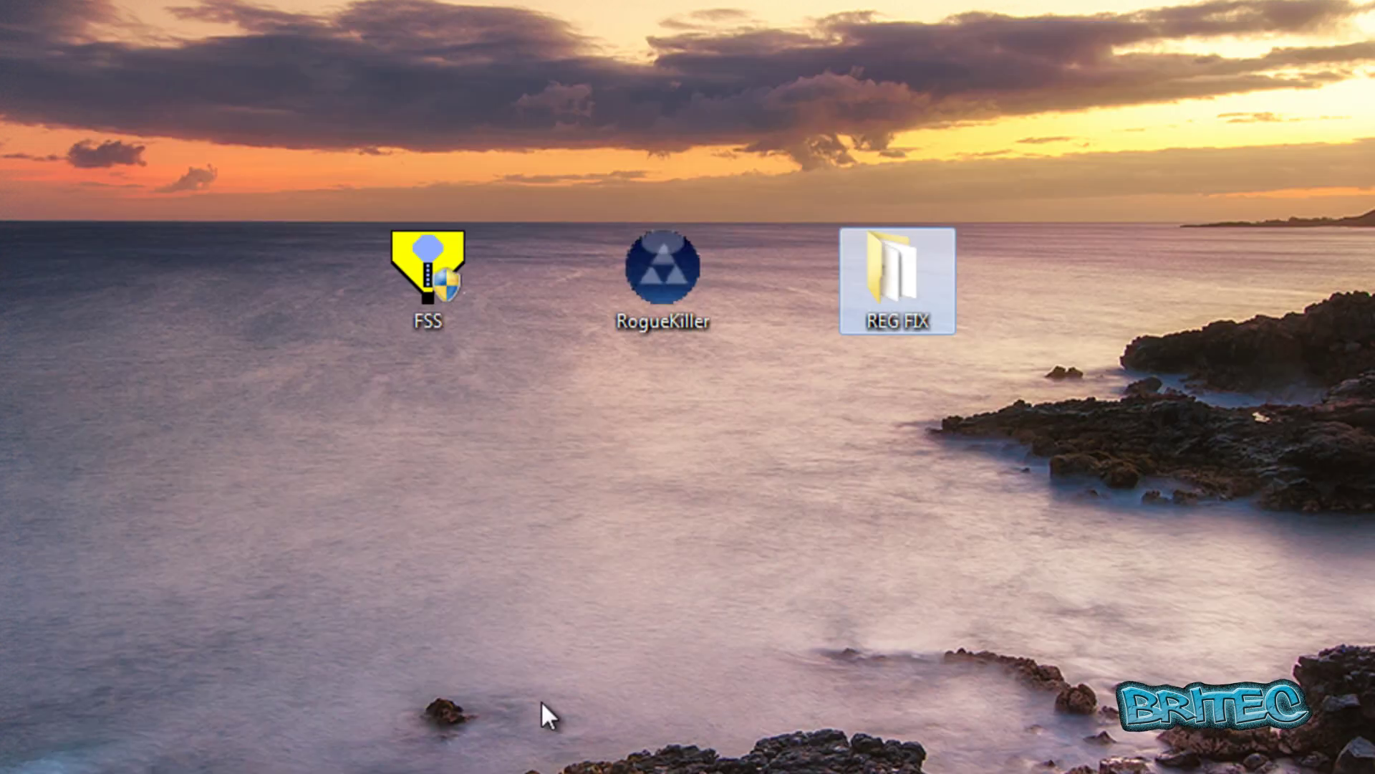
left_click(638, 554)
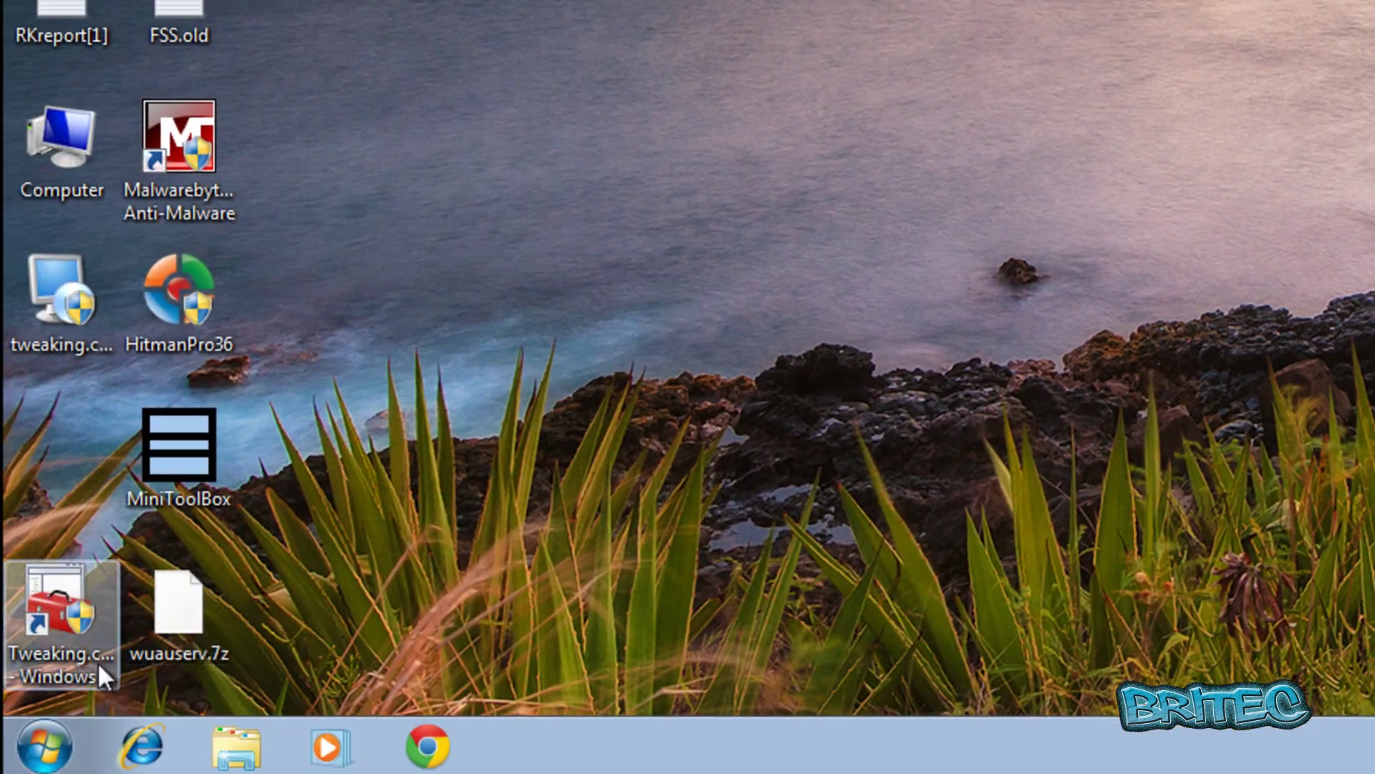
left_click(45, 746)
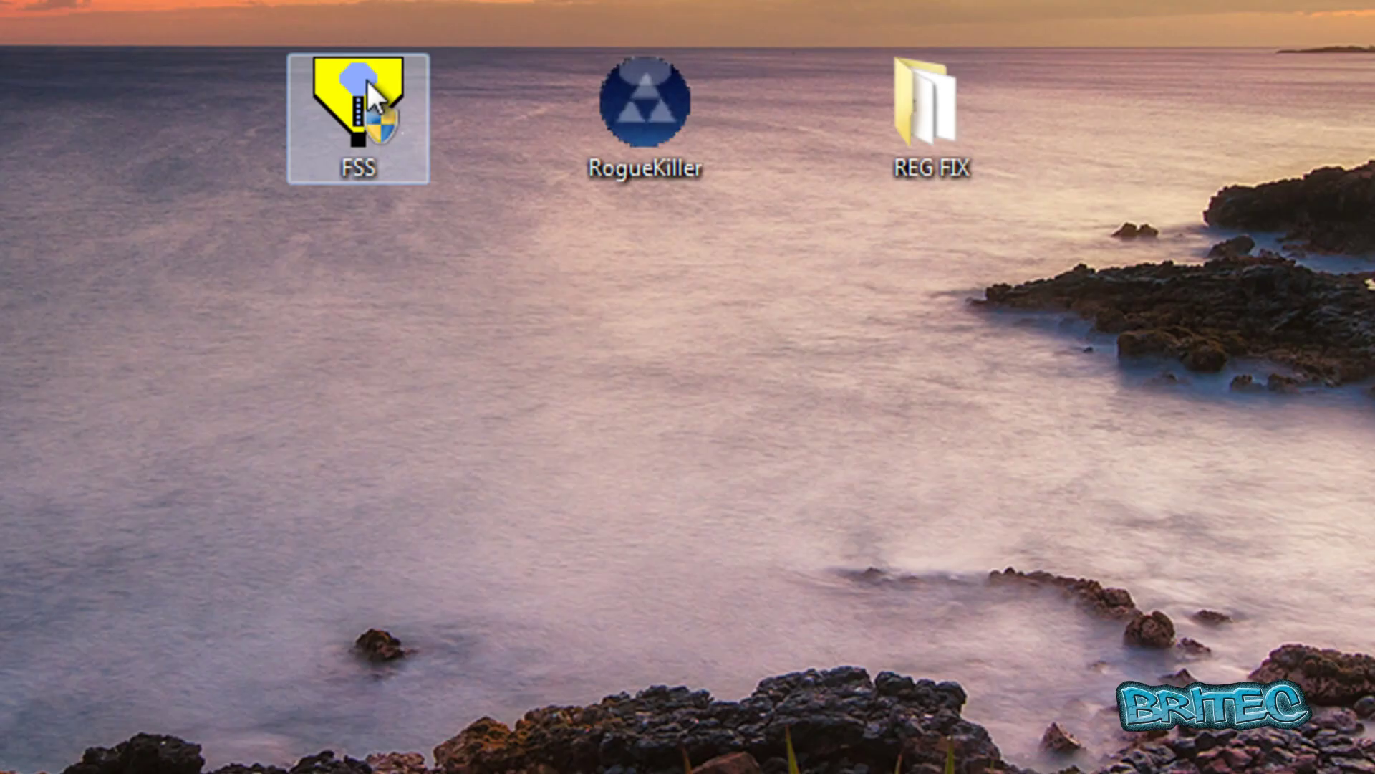
Step: Launch Farbar Service Scanner with administrator rights
right_click(530, 258)
left_click(506, 155)
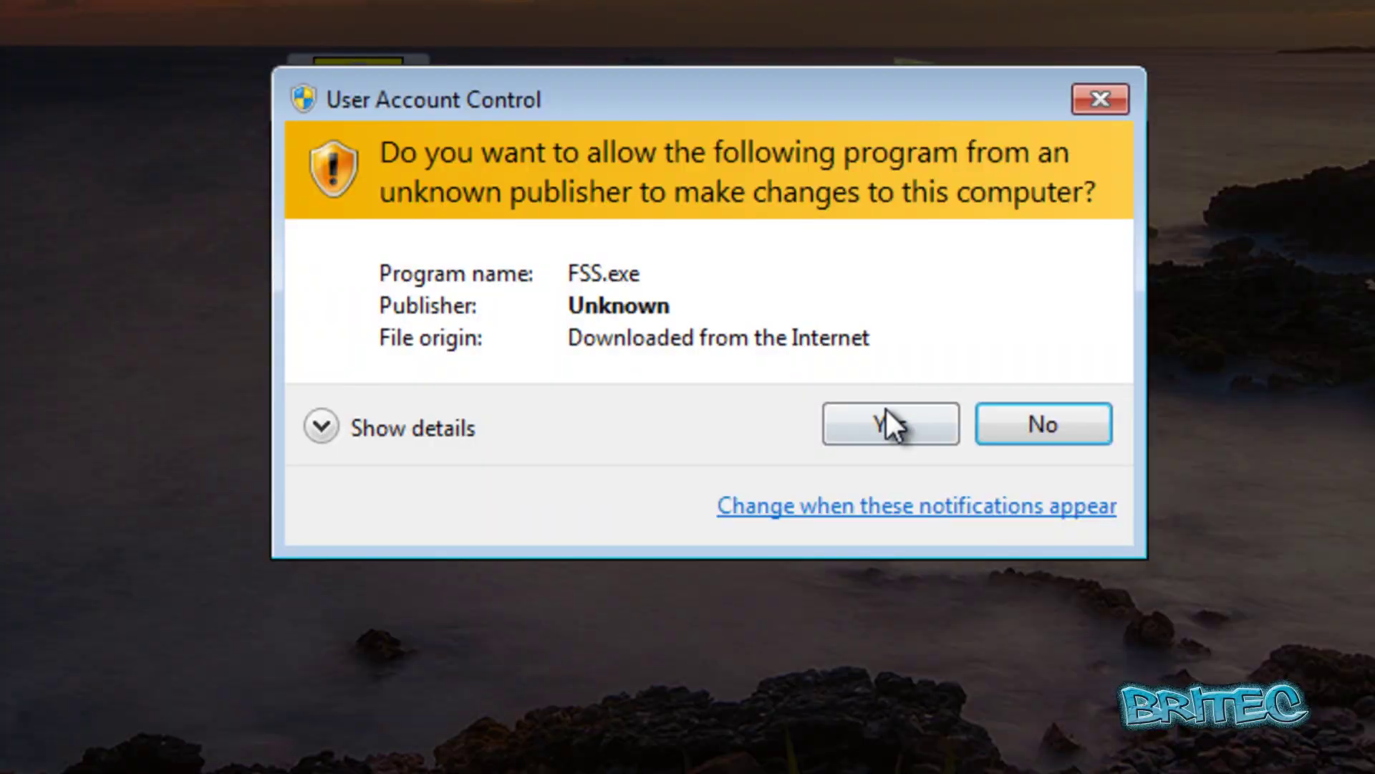
left_click(887, 422)
left_click_drag(76, 70, 408, 139)
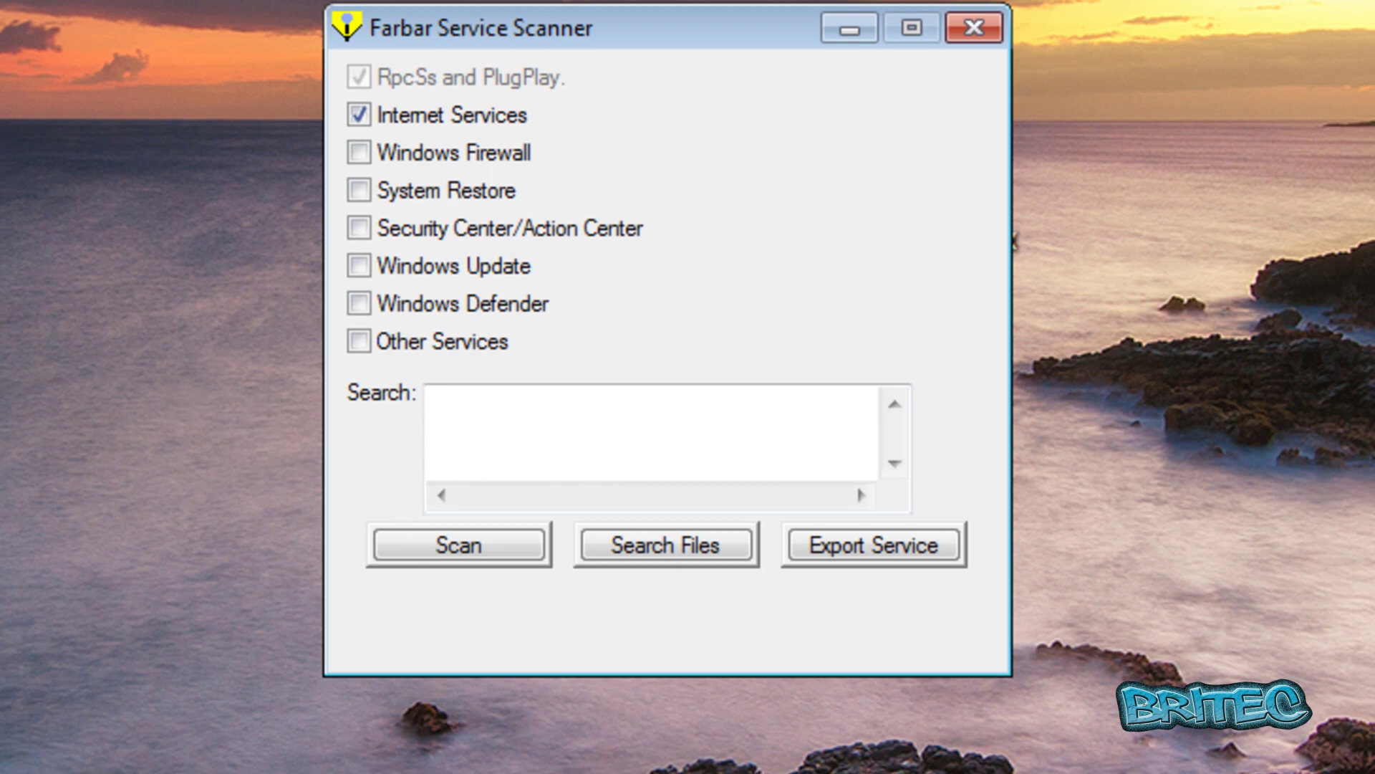
Step: Tick Windows Firewall, System Restore, Security Center, Windows Update, Windows Defender and Other Services, then scan
left_click(359, 152)
left_click(359, 189)
left_click(359, 228)
left_click(359, 266)
left_click(359, 303)
left_click(359, 341)
left_click(469, 555)
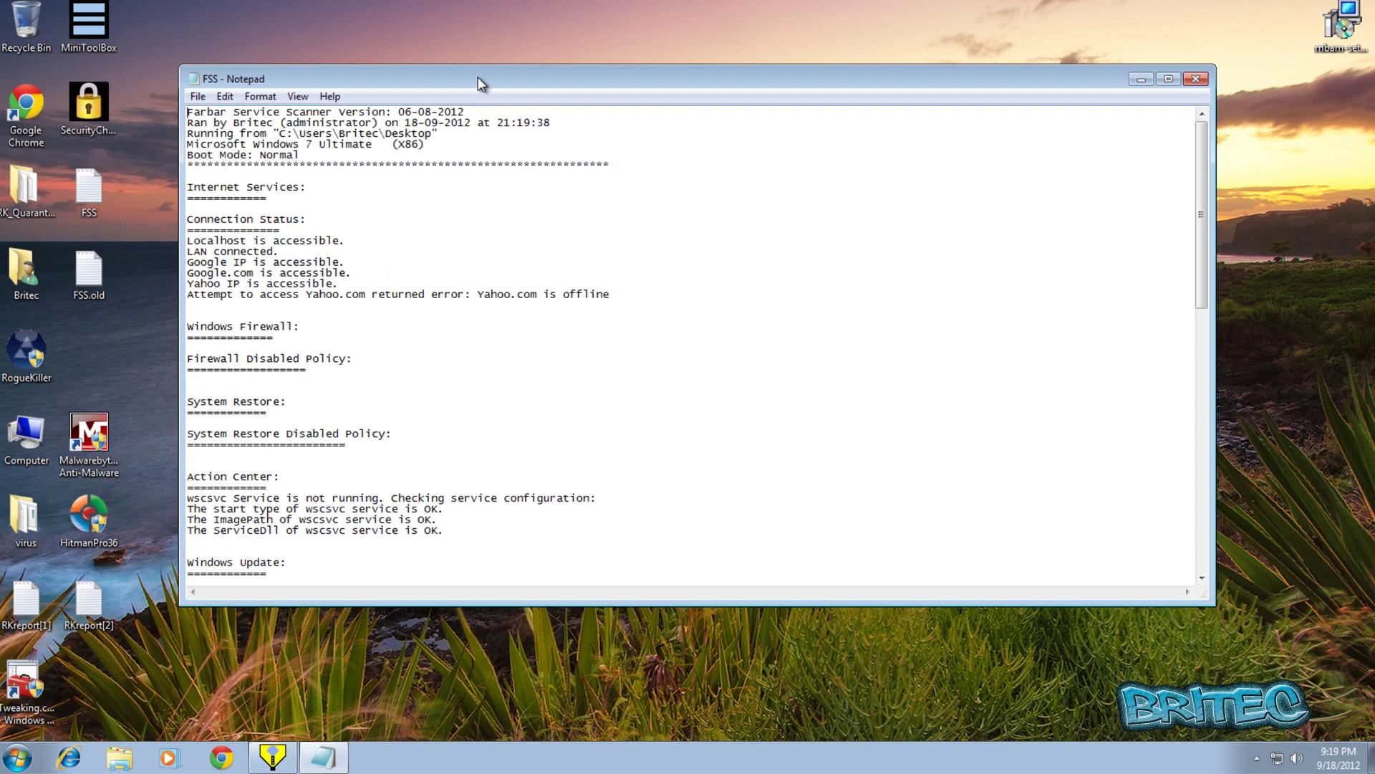
Step: Place the new FSS log on the right and FSS.old on the left, scrolling both to compare
left_click_drag(478, 76, 1374, 47)
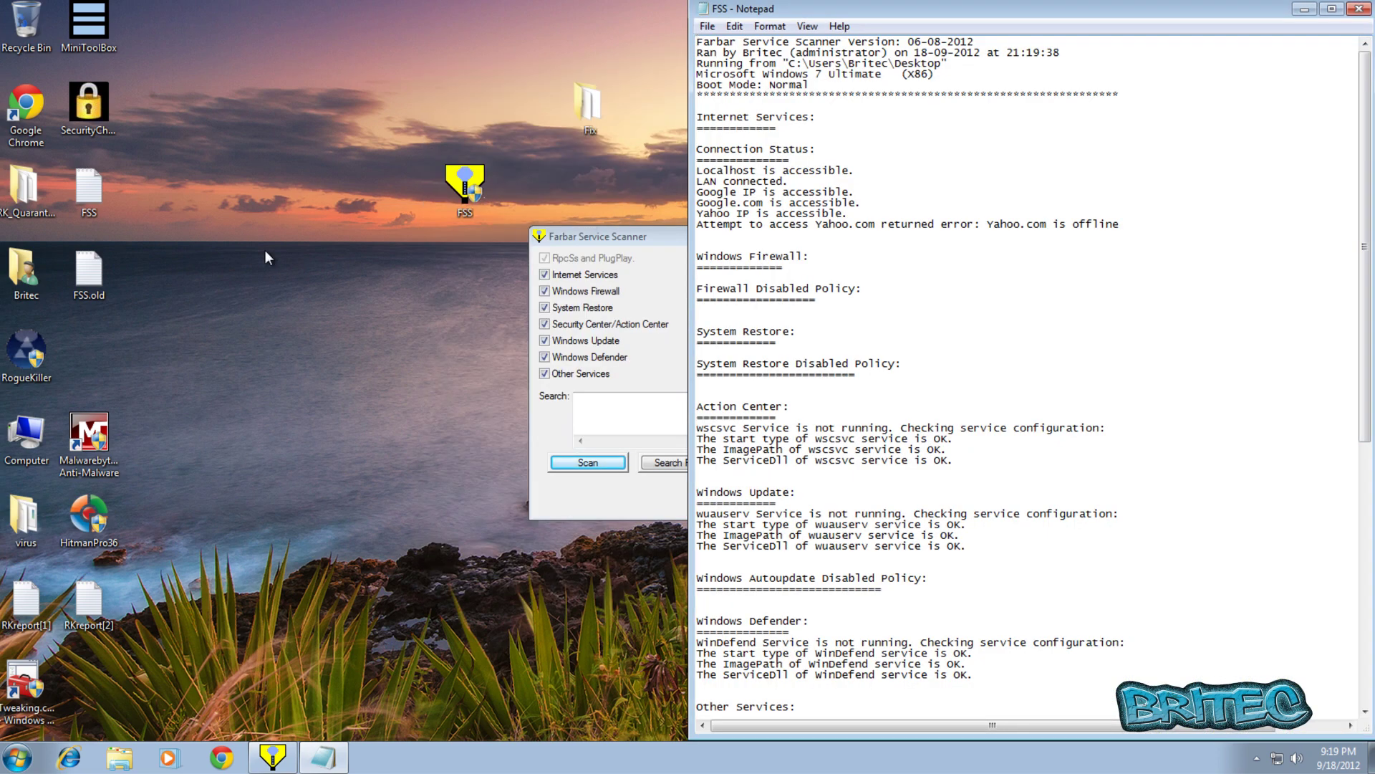
double_click(89, 271)
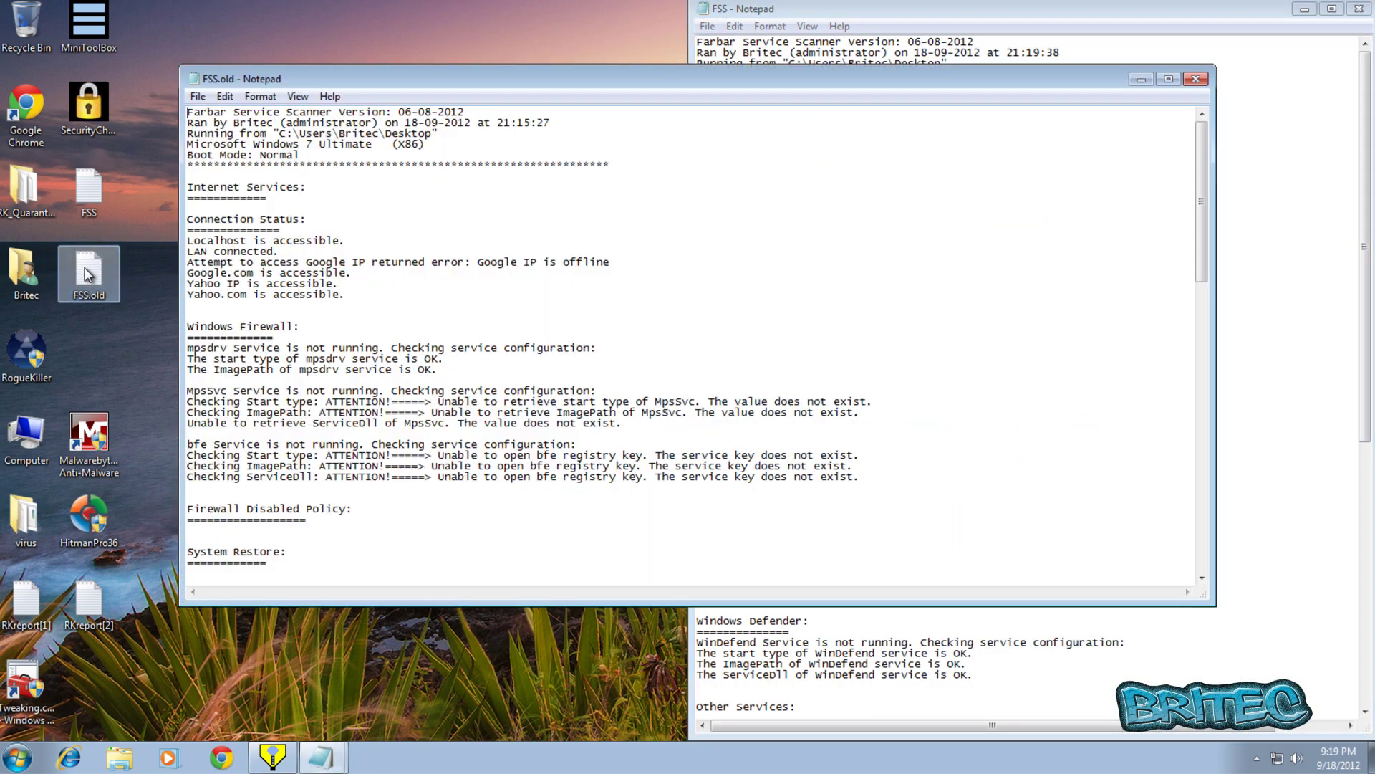
left_click_drag(665, 86, 0, 68)
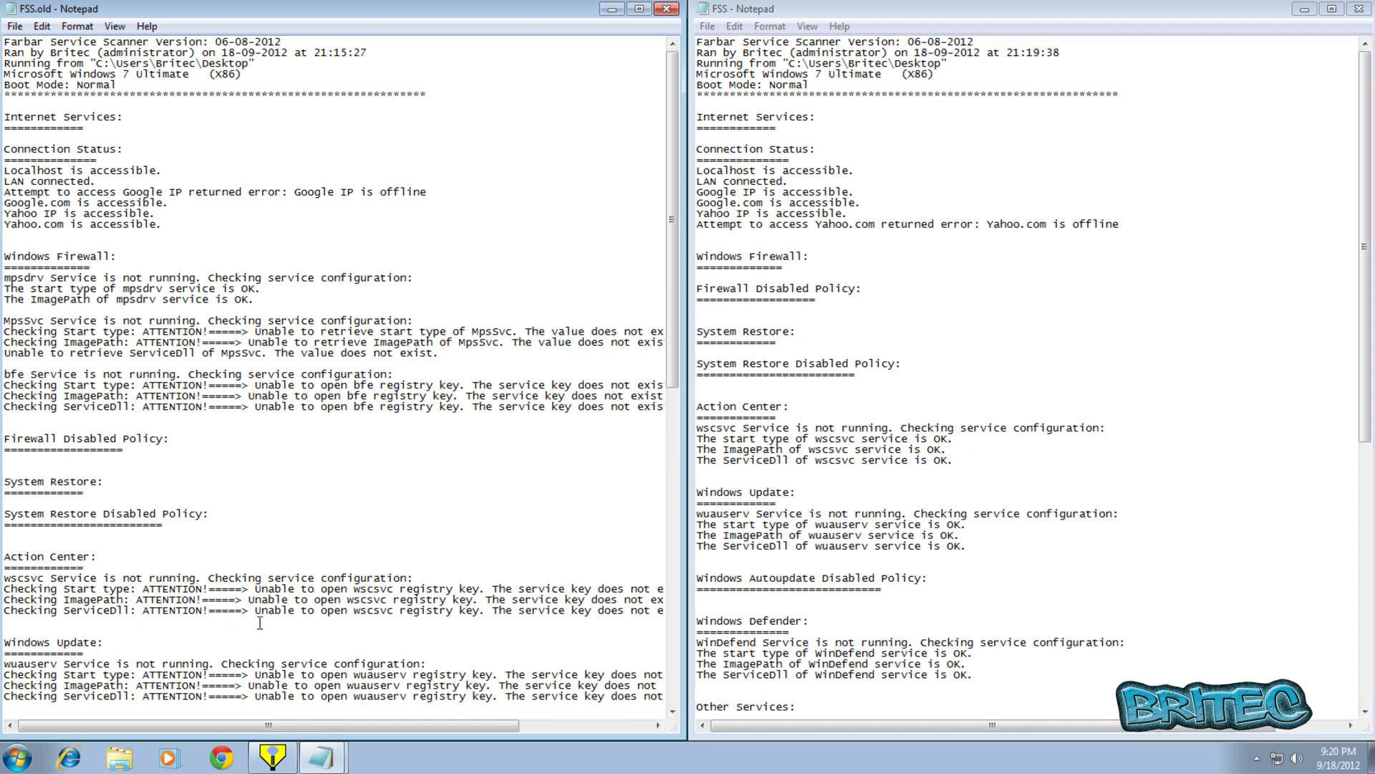
scroll(229, 617, "down", 1)
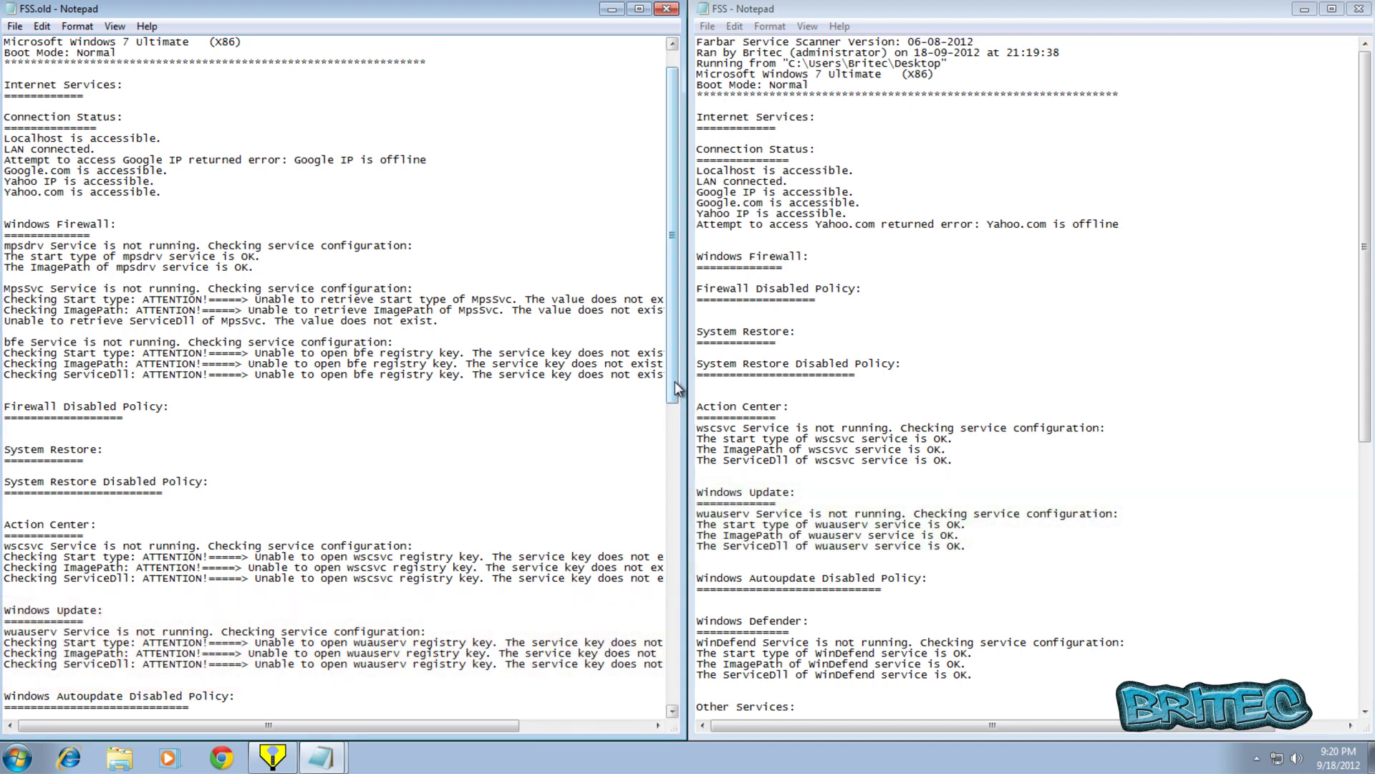
left_click_drag(675, 381, 652, 693)
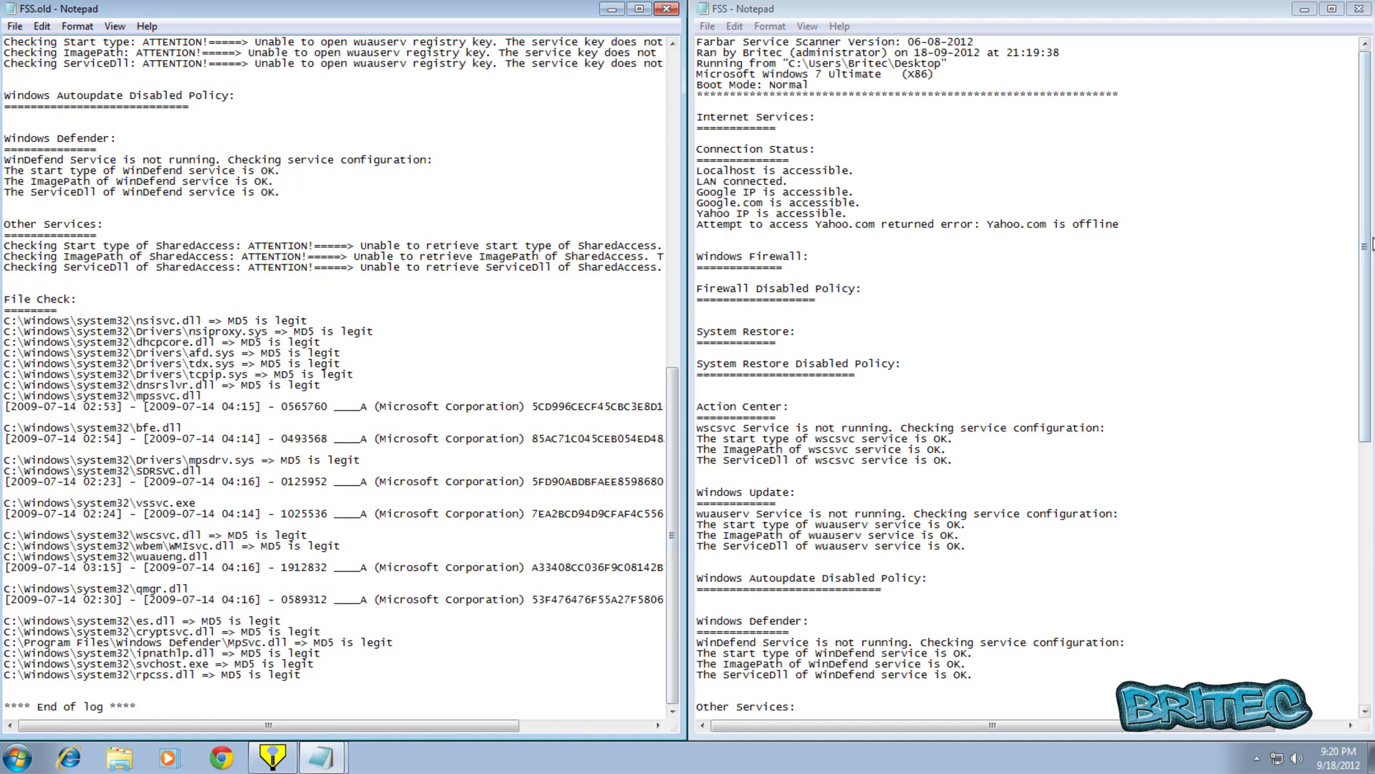
left_click_drag(1368, 243, 1361, 513)
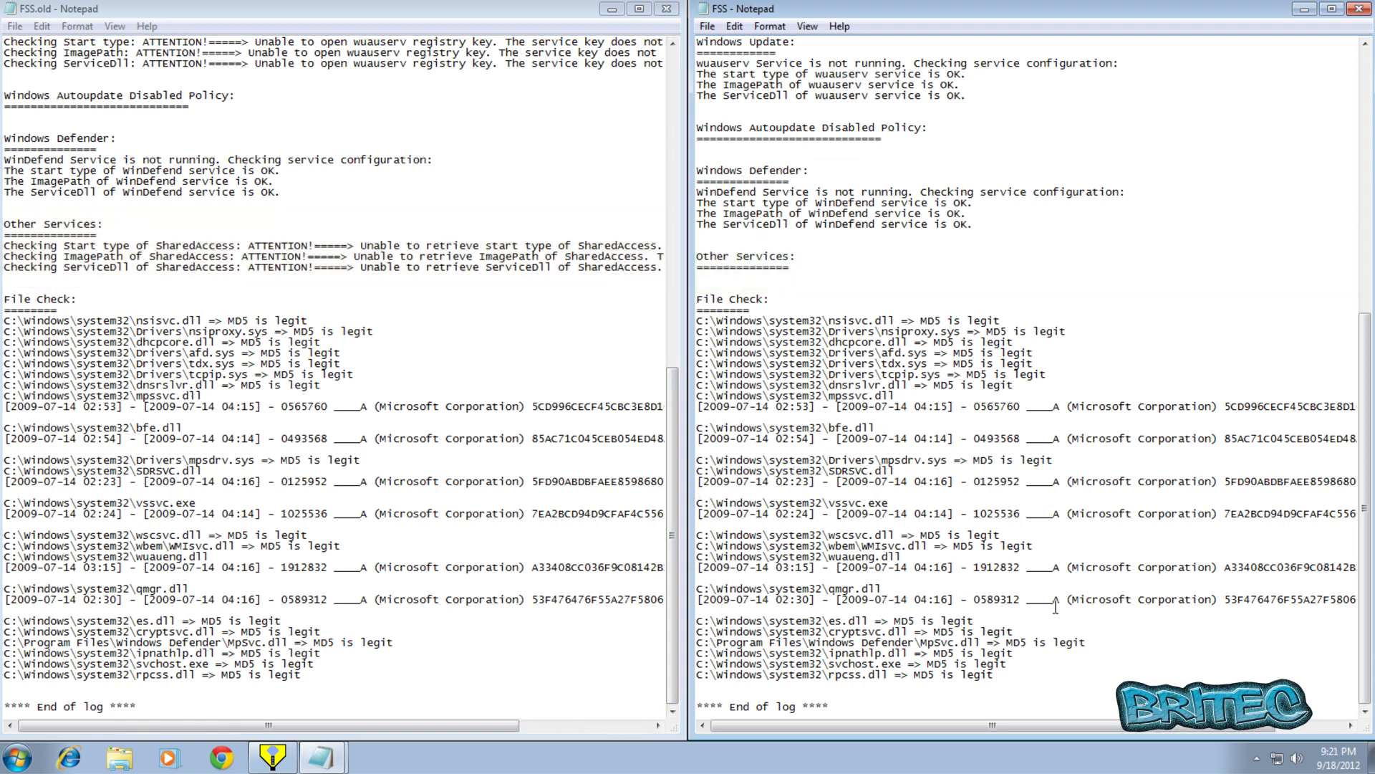
Step: Close both FSS logs and Farbar Service Scanner
left_click(666, 9)
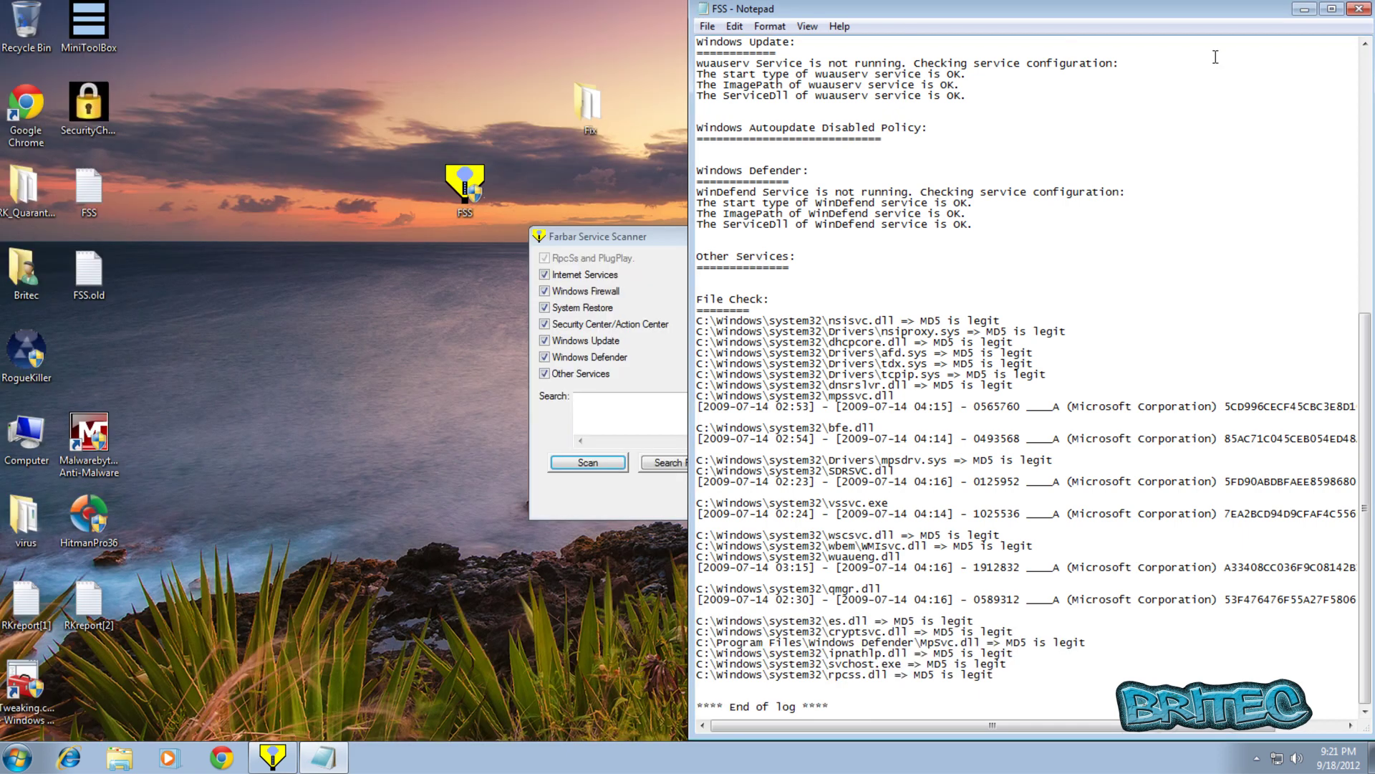
left_click(1359, 9)
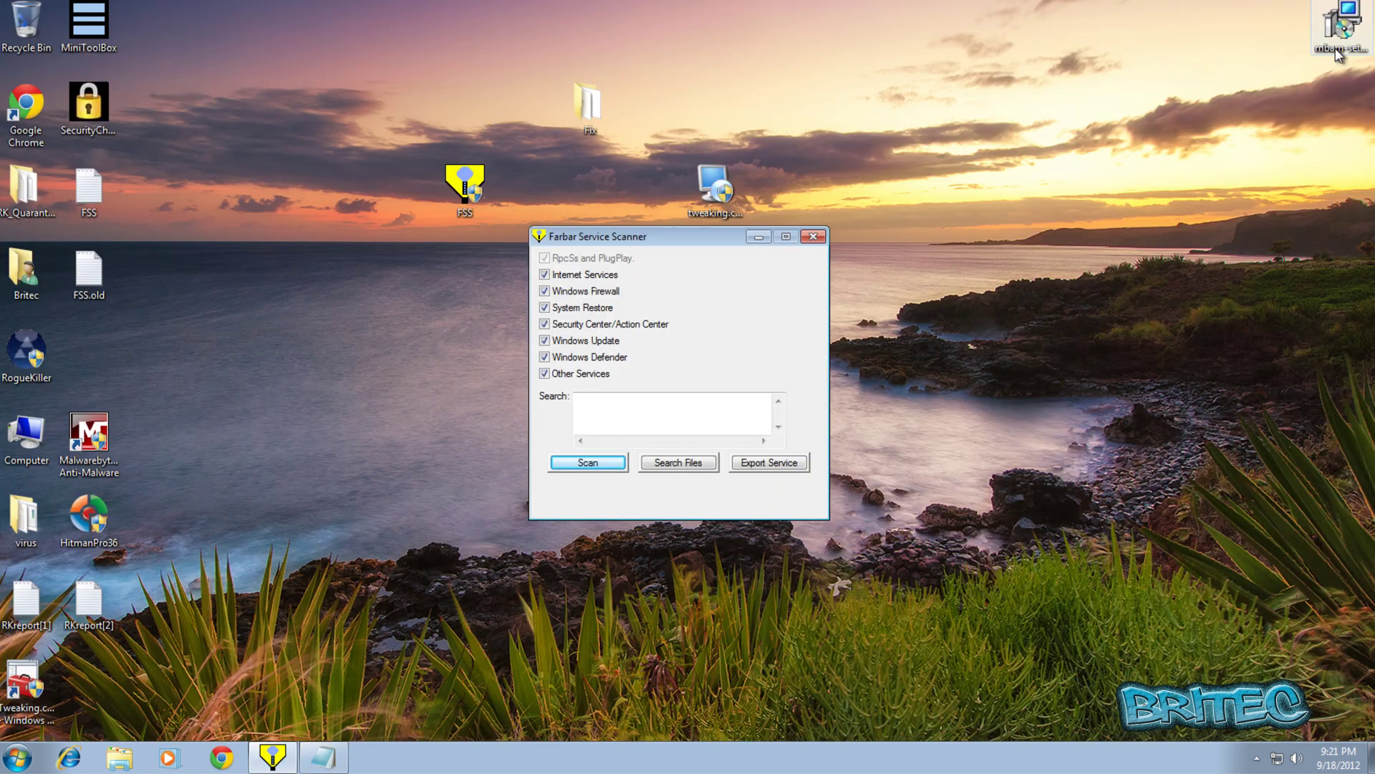
left_click(813, 236)
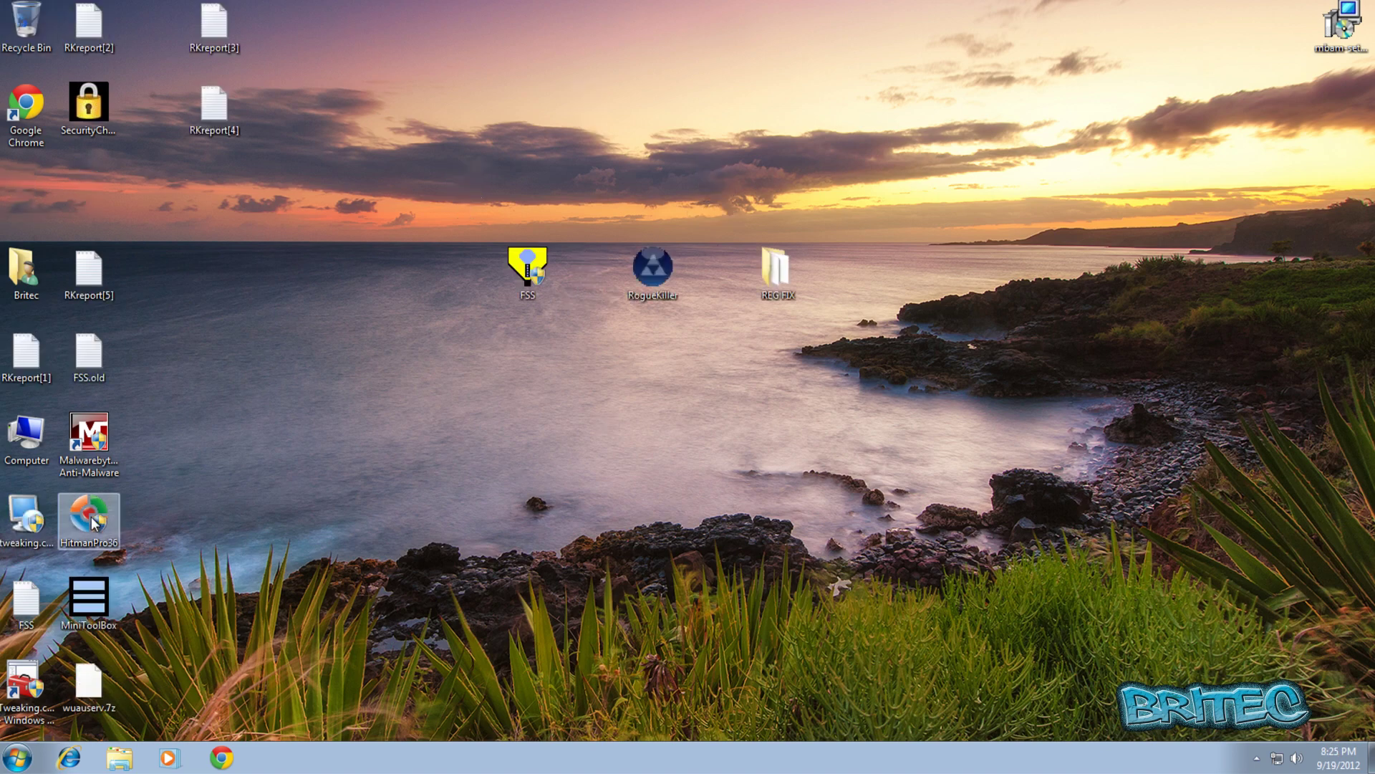
Step: Run a HitmanPro36 scan as administrator and close it after the no-threats result
double_click(90, 516)
left_click(765, 404)
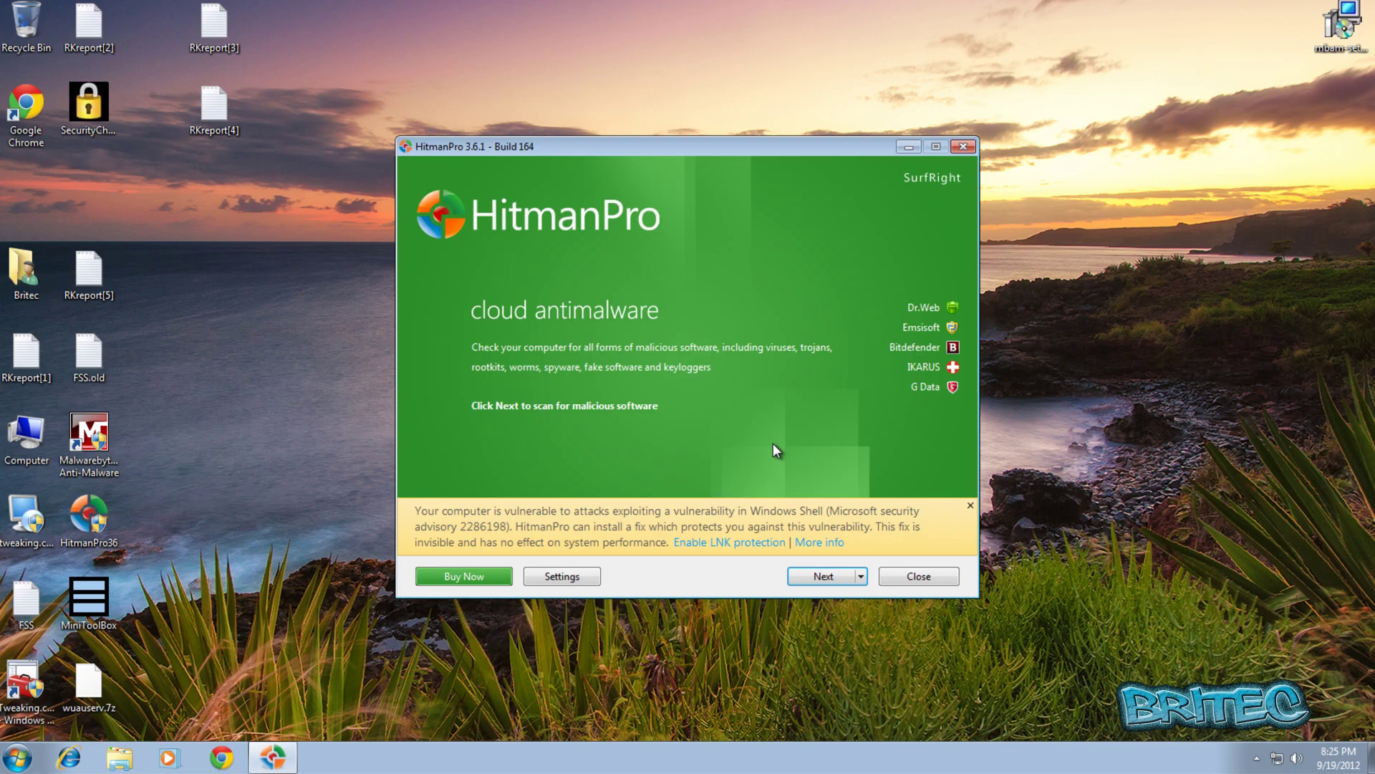
left_click(828, 577)
left_click(826, 573)
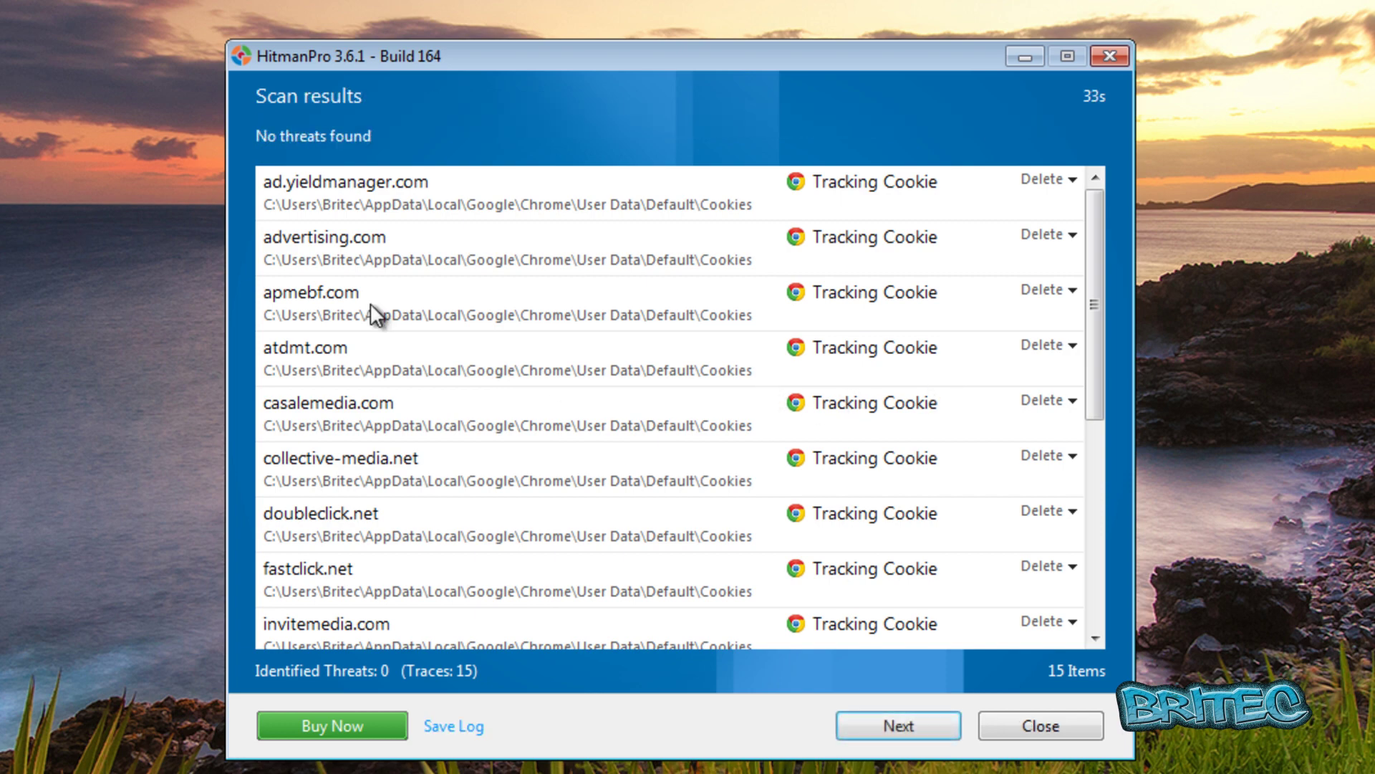
left_click(1066, 718)
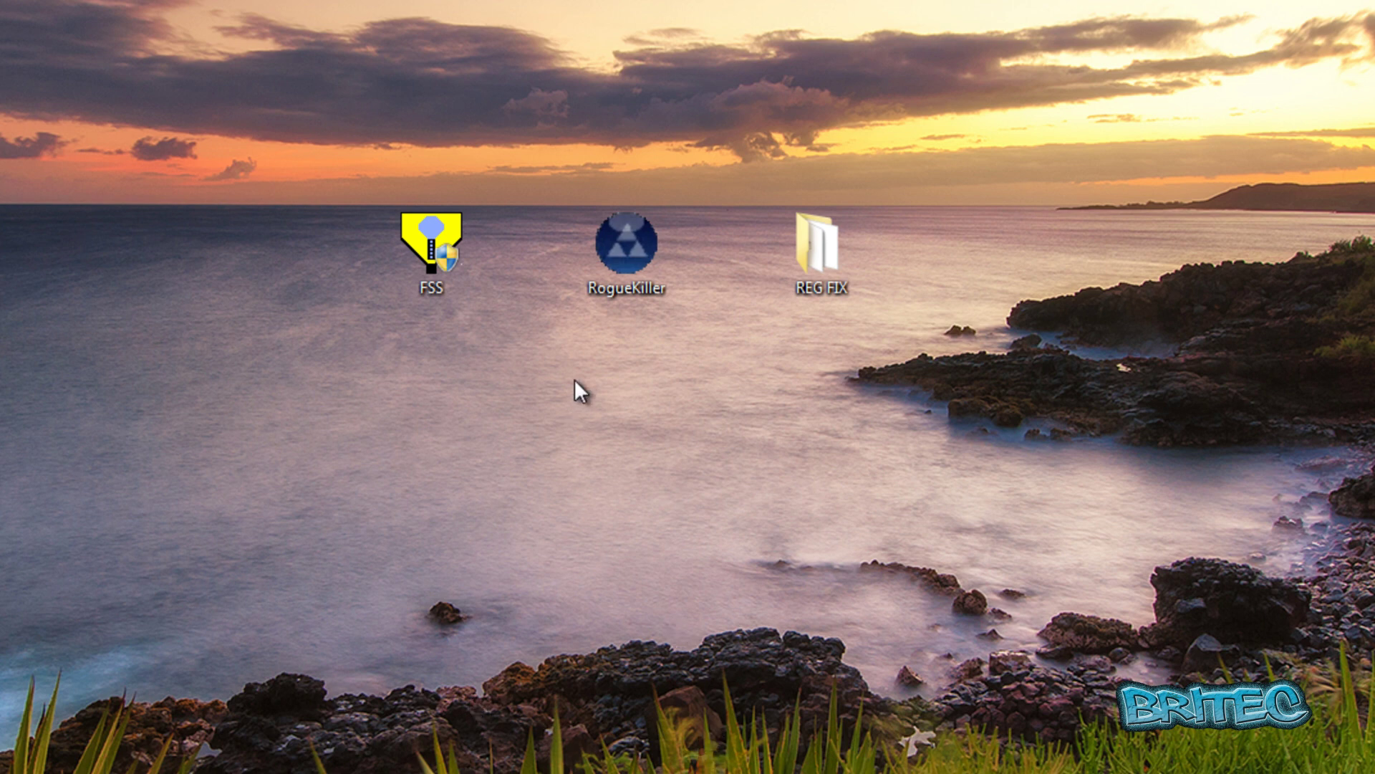
Step: Delete the FSS icon and move the RogueKiller and REG FIX icons into the left-edge icon grid
left_click(429, 226)
key("Delete")
left_click_drag(623, 244, 105, 252)
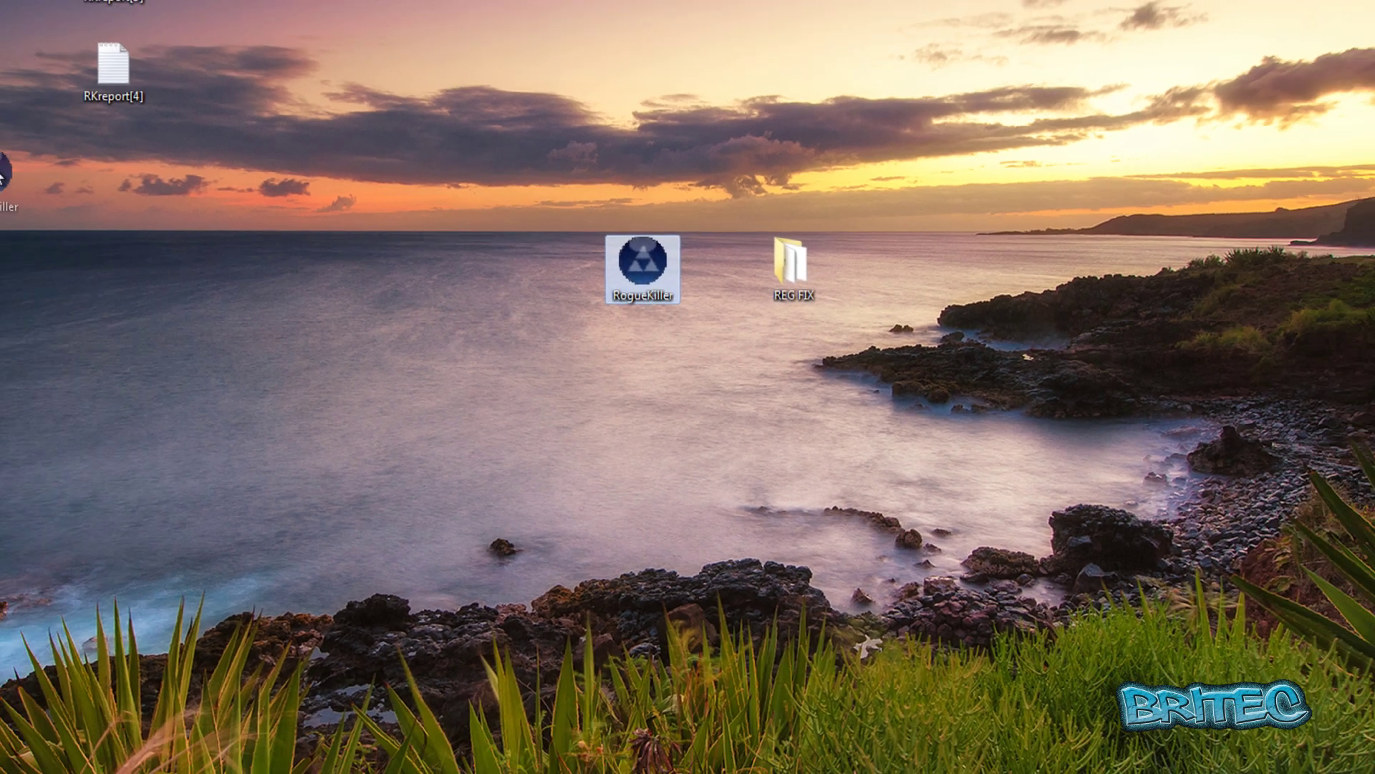
left_click_drag(2, 176, 0, 174)
left_click_drag(788, 266, 169, 233)
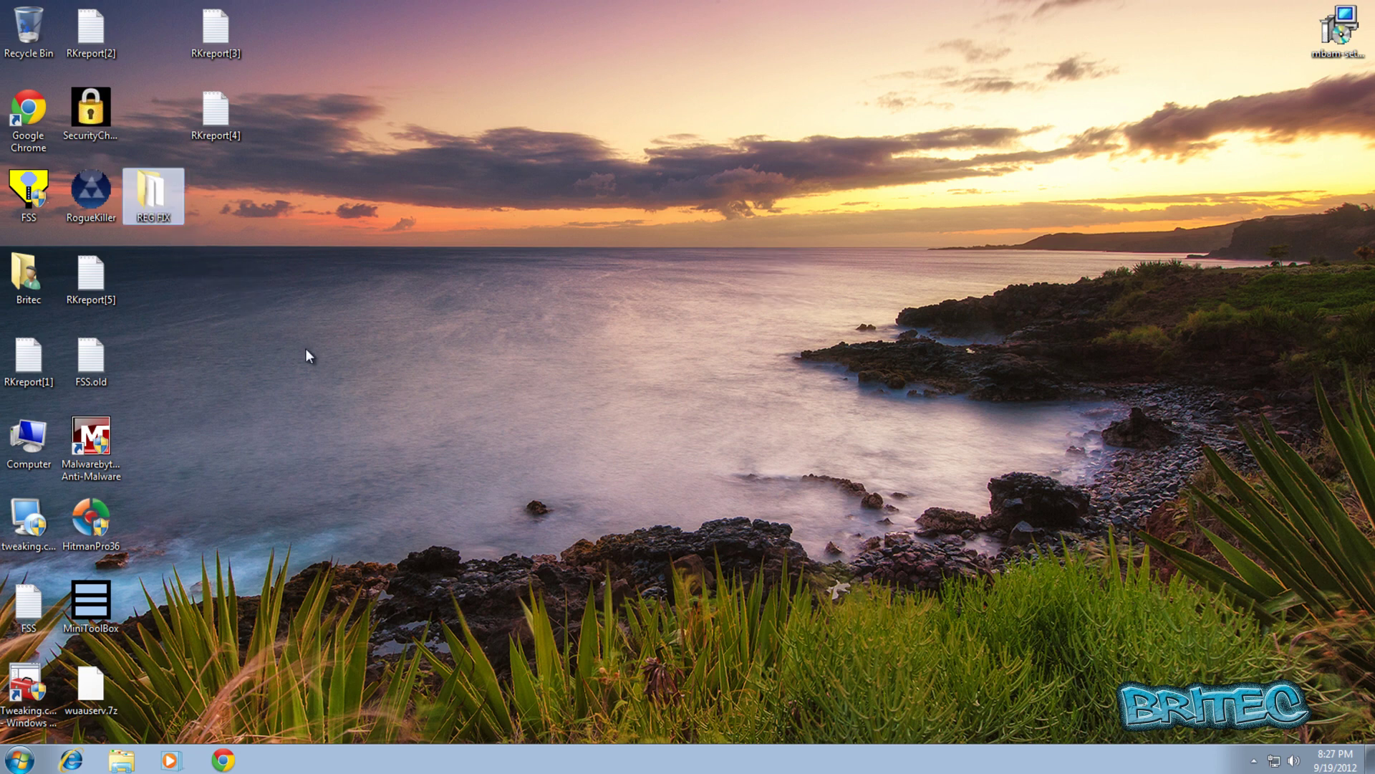